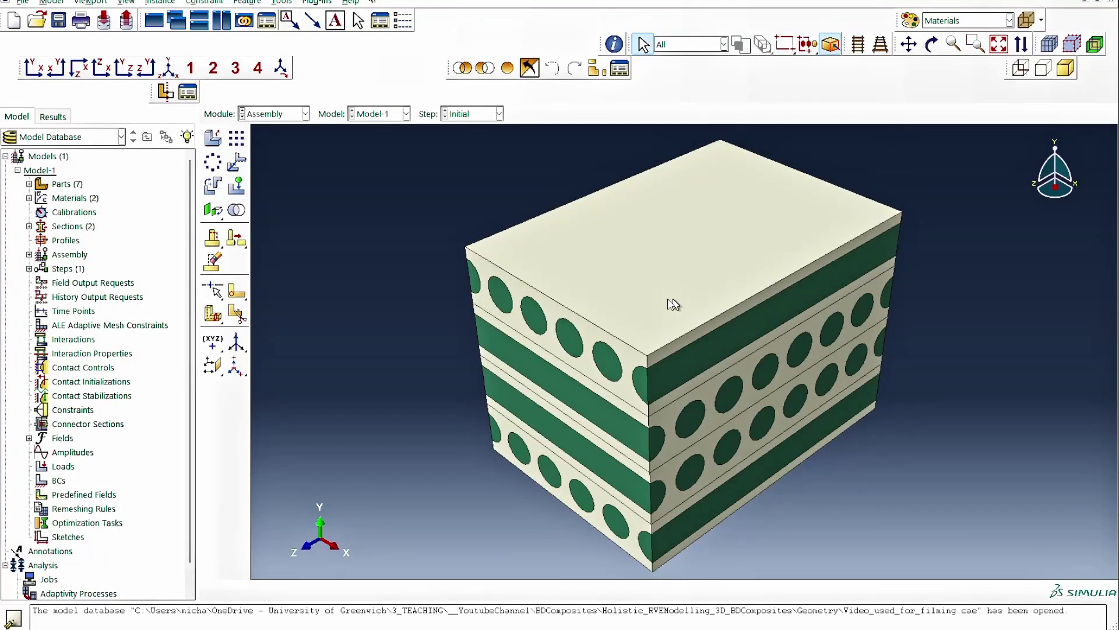
# - Give the E-glass material isotropic elastic behaviour with a Young's modulus of 75e9 and a Poisson's ratio
pyautogui.click(28, 198)
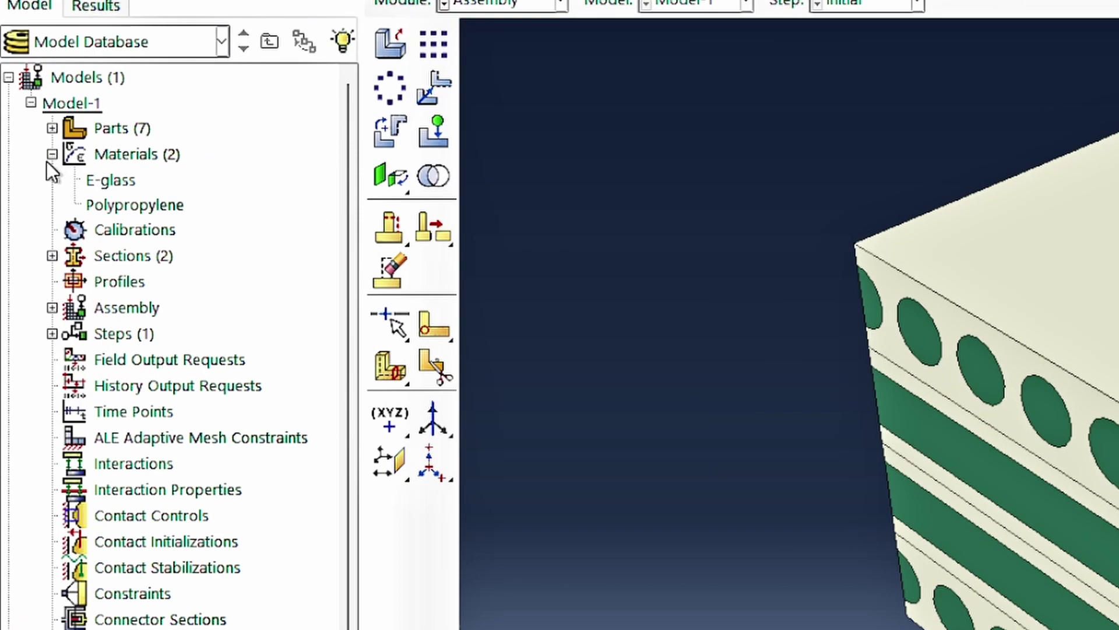
pyautogui.click(97, 181)
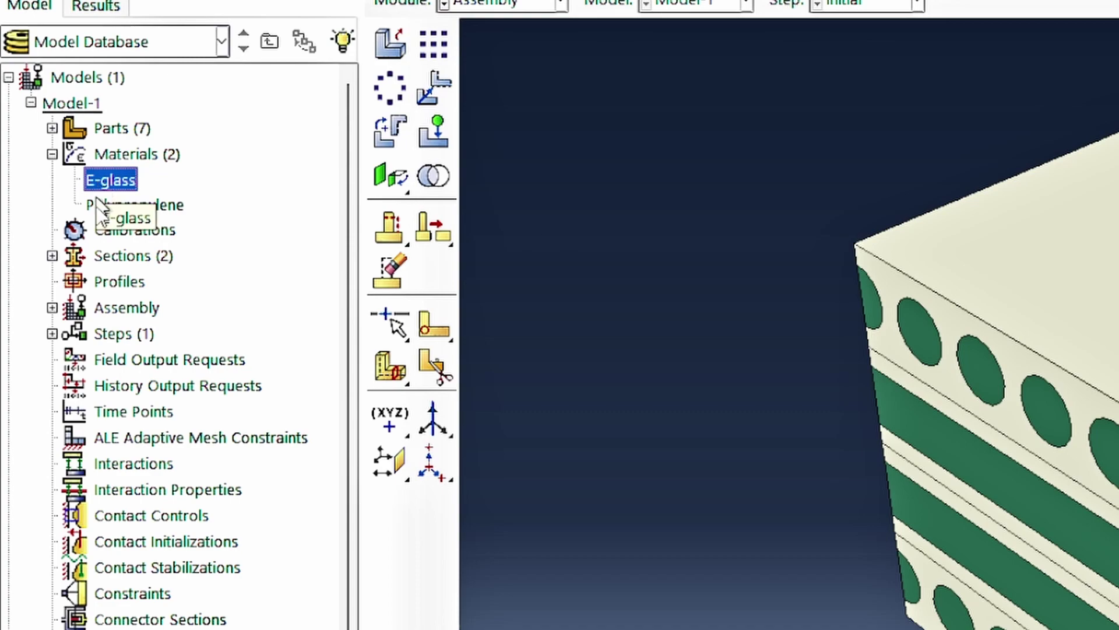
pyautogui.click(119, 206)
pyautogui.doubleClick(118, 177)
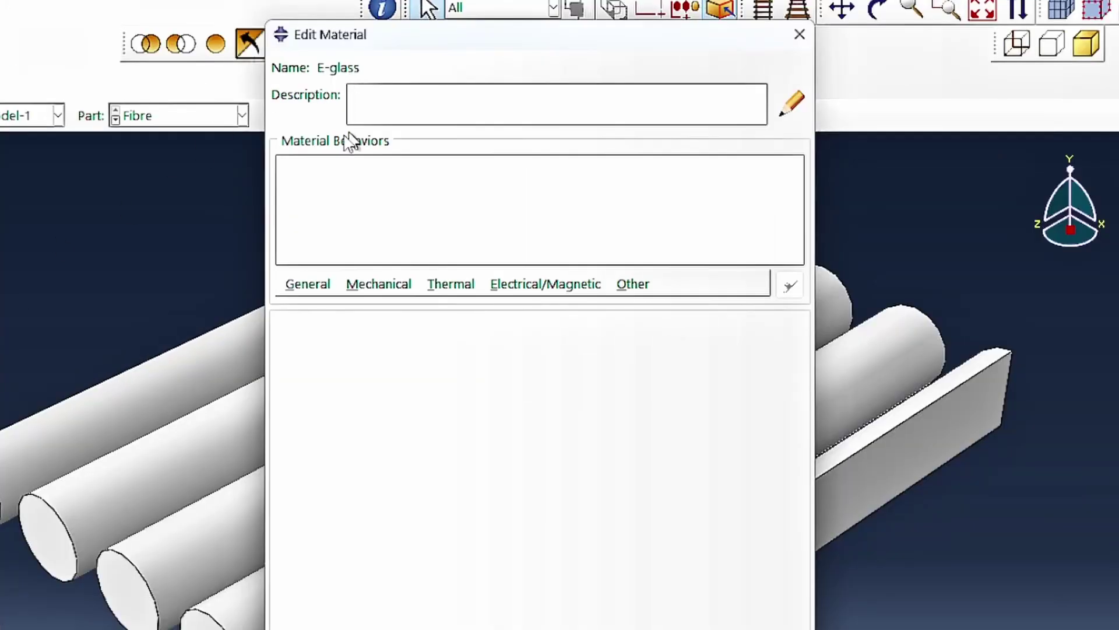
pyautogui.click(354, 287)
pyautogui.moveTo(391, 311)
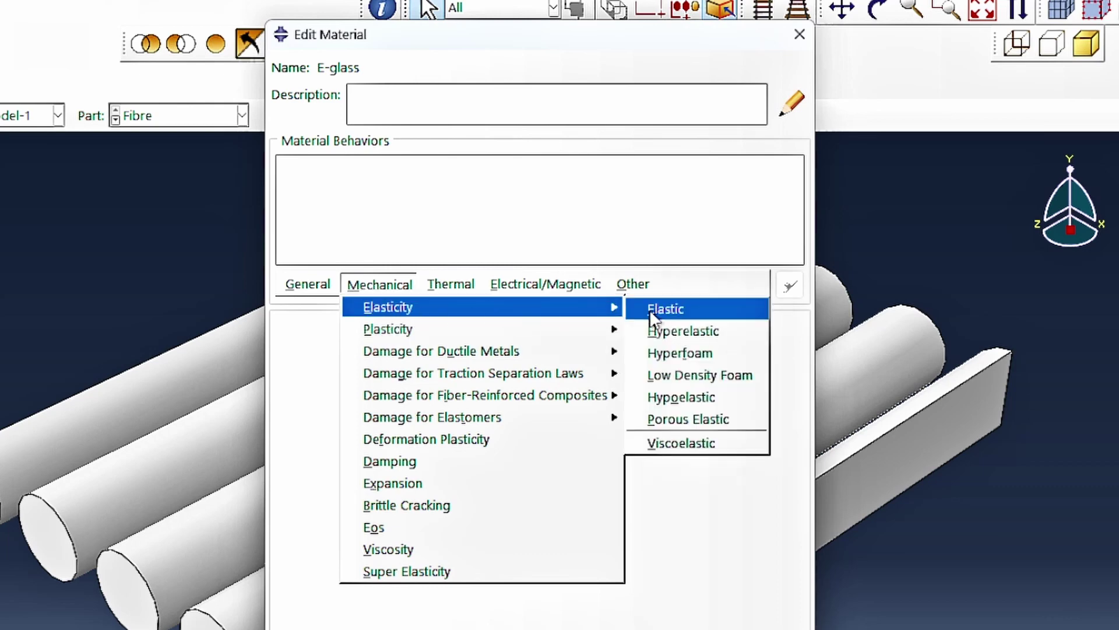
pyautogui.click(649, 309)
pyautogui.click(367, 574)
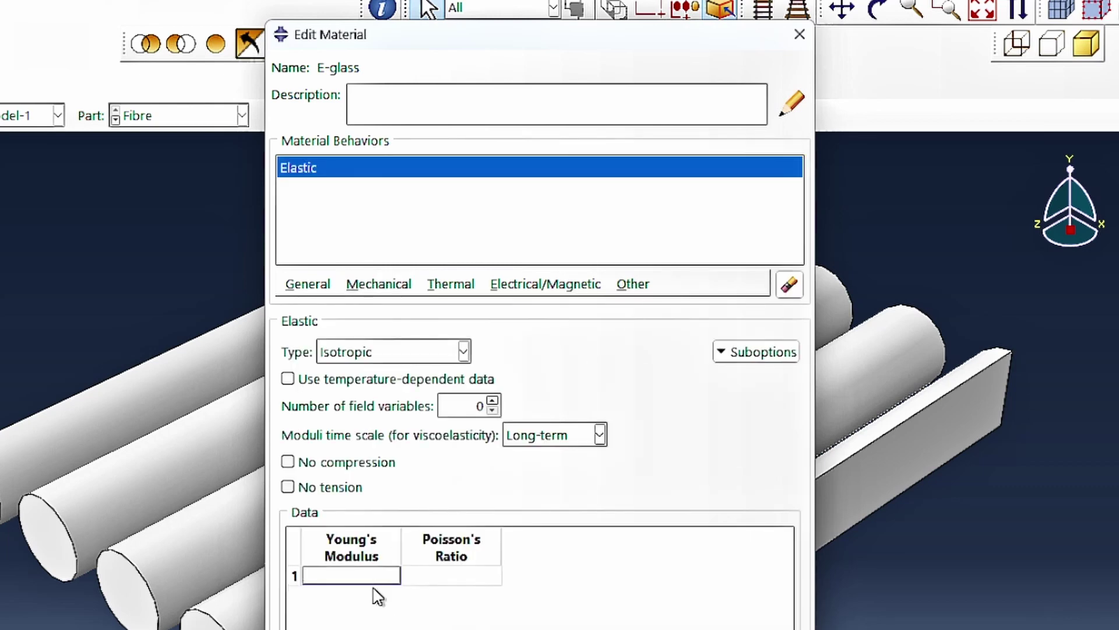
pyautogui.write('75e9')
pyautogui.press('Tab')
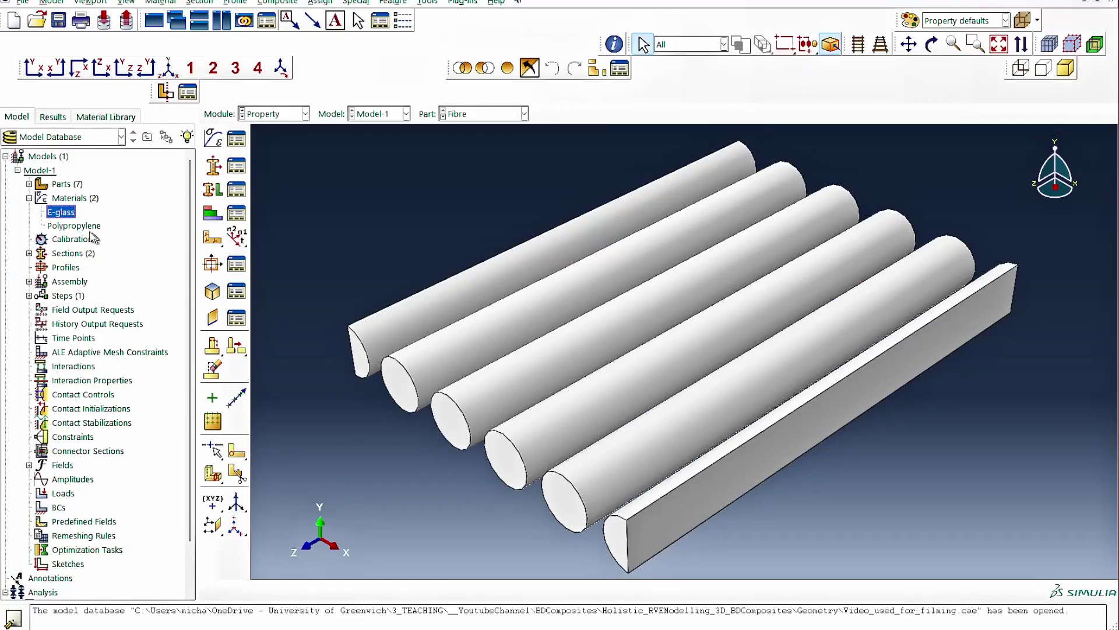
# - Add isotropic elastic behaviour to the Polypropylene material with Young's modulus 1.308e9 and Poisson's ratio 0.4
pyautogui.doubleClick(88, 219)
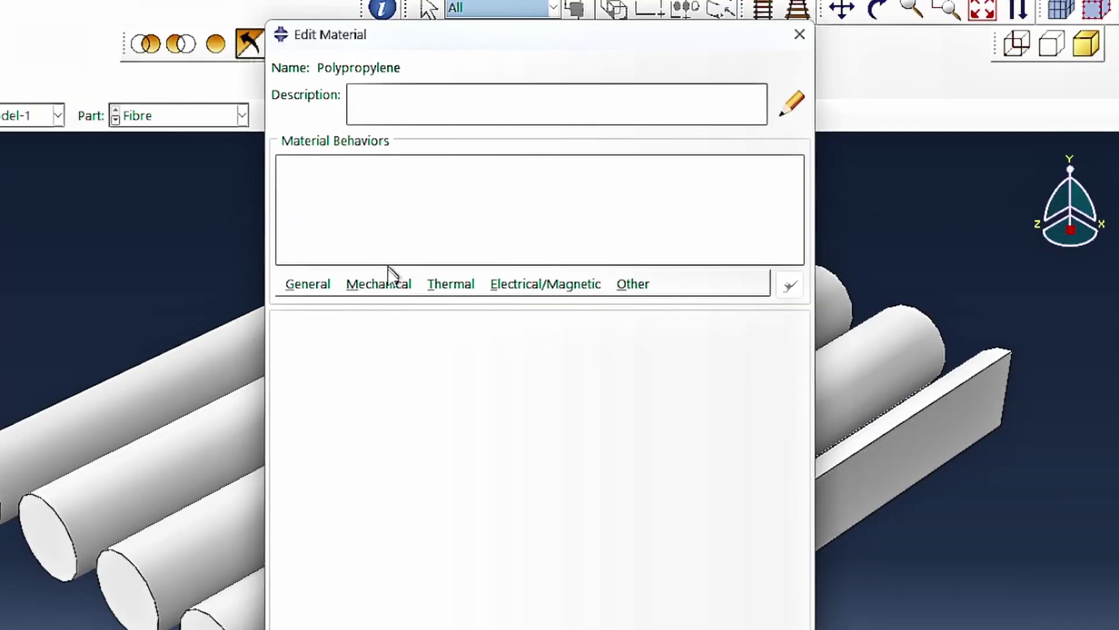
pyautogui.click(389, 279)
pyautogui.moveTo(422, 308)
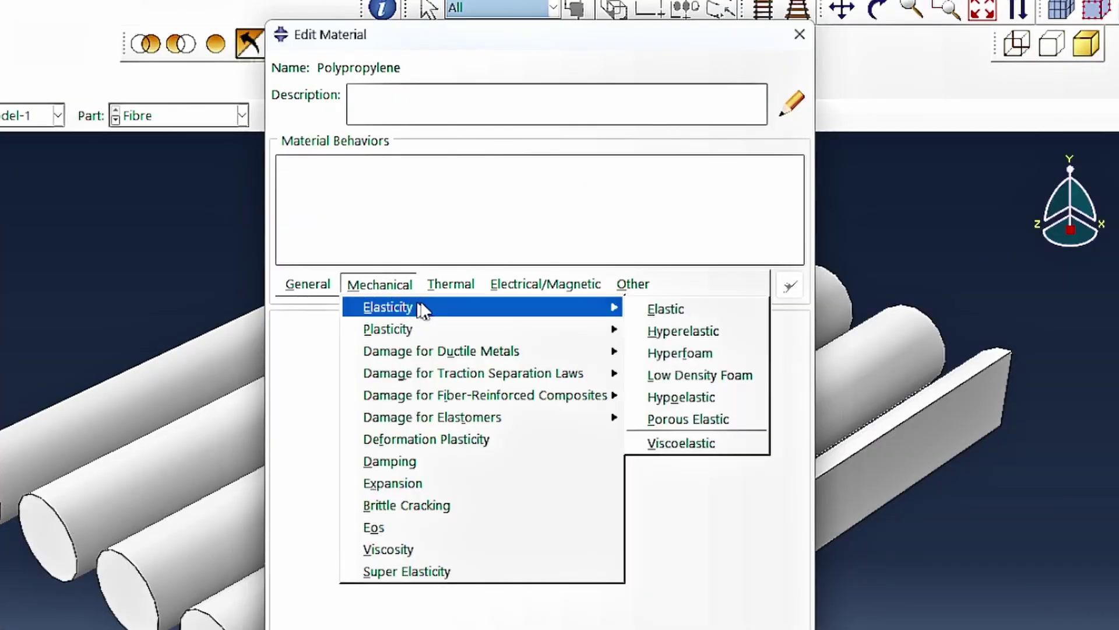
pyautogui.click(661, 308)
pyautogui.click(305, 576)
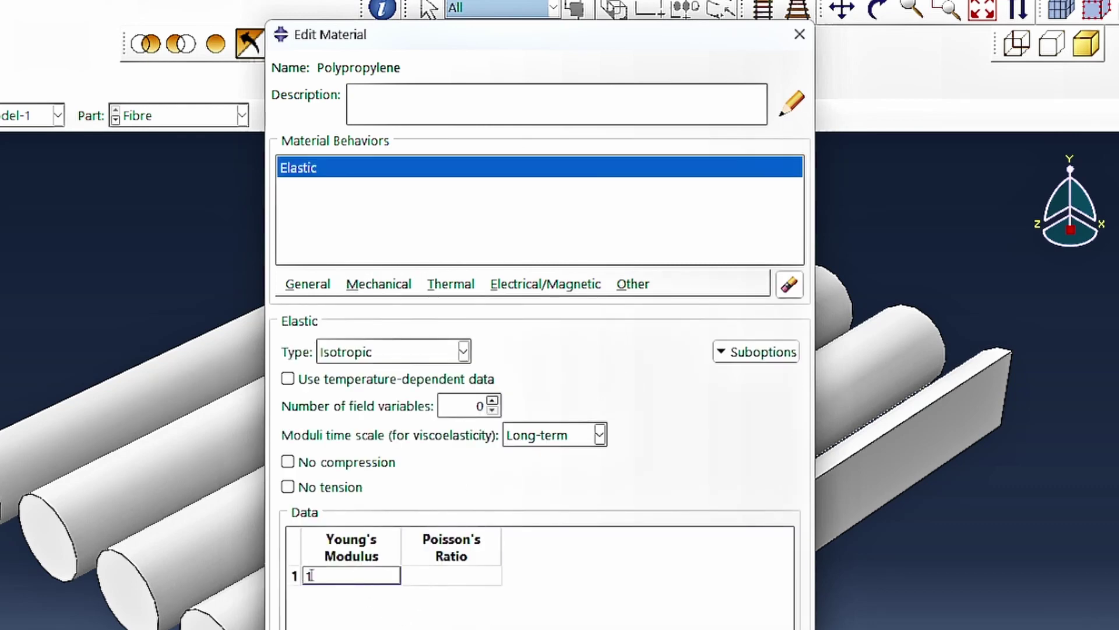
pyautogui.click(404, 575)
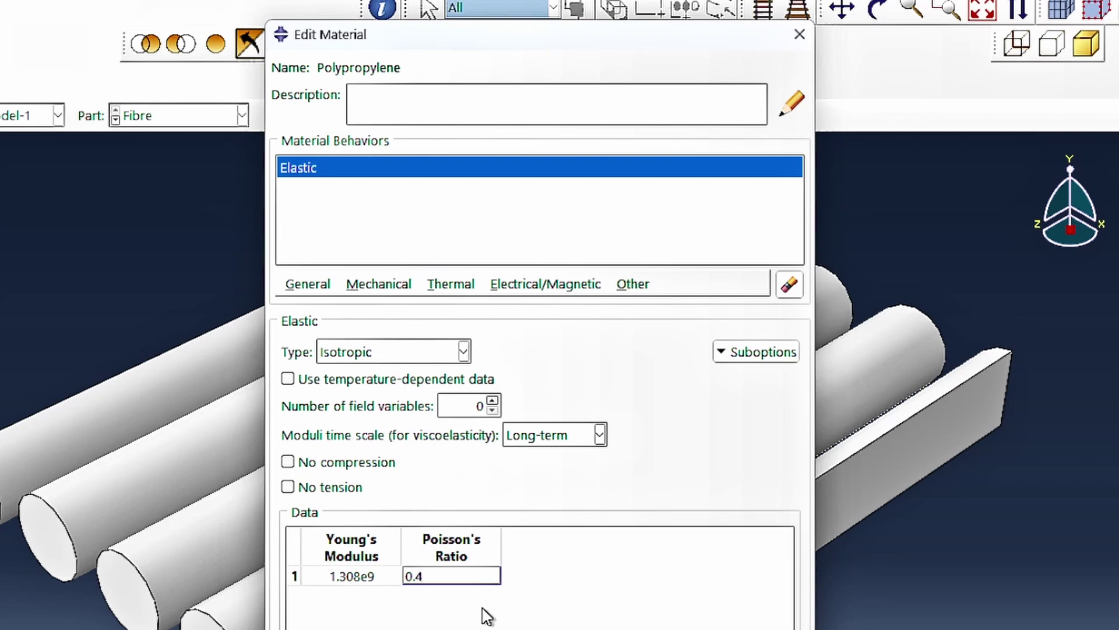
# - Add plastic behaviour to Polypropylene with yield stress 40e6 at plastic strain 0.0, and save the material
pyautogui.click(387, 284)
pyautogui.moveTo(408, 331)
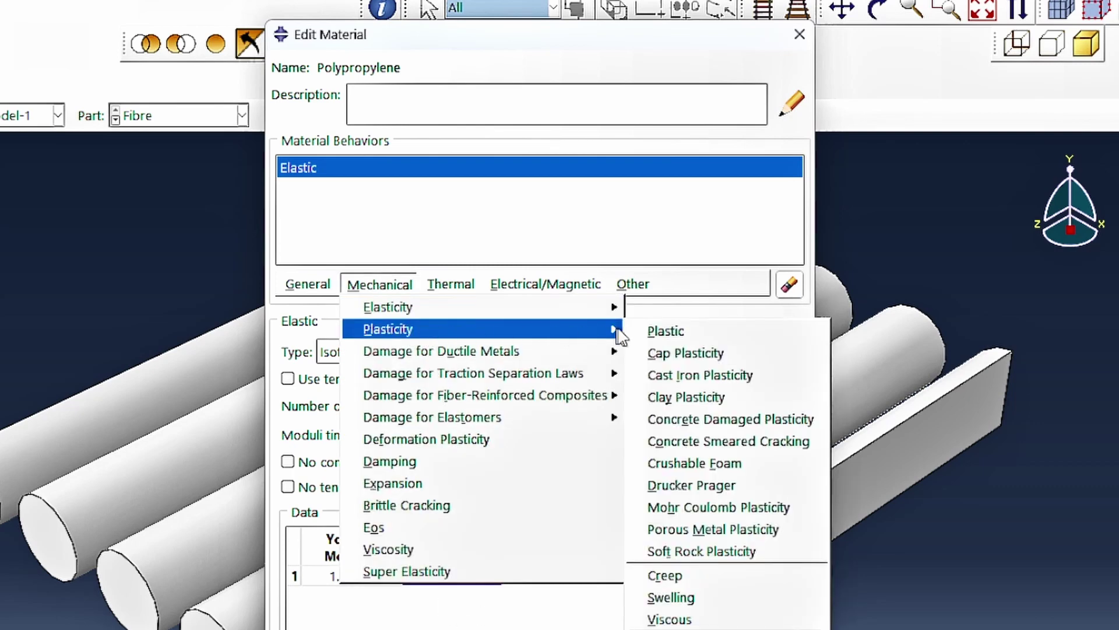
pyautogui.click(644, 326)
pyautogui.click(347, 552)
pyautogui.write('40e6')
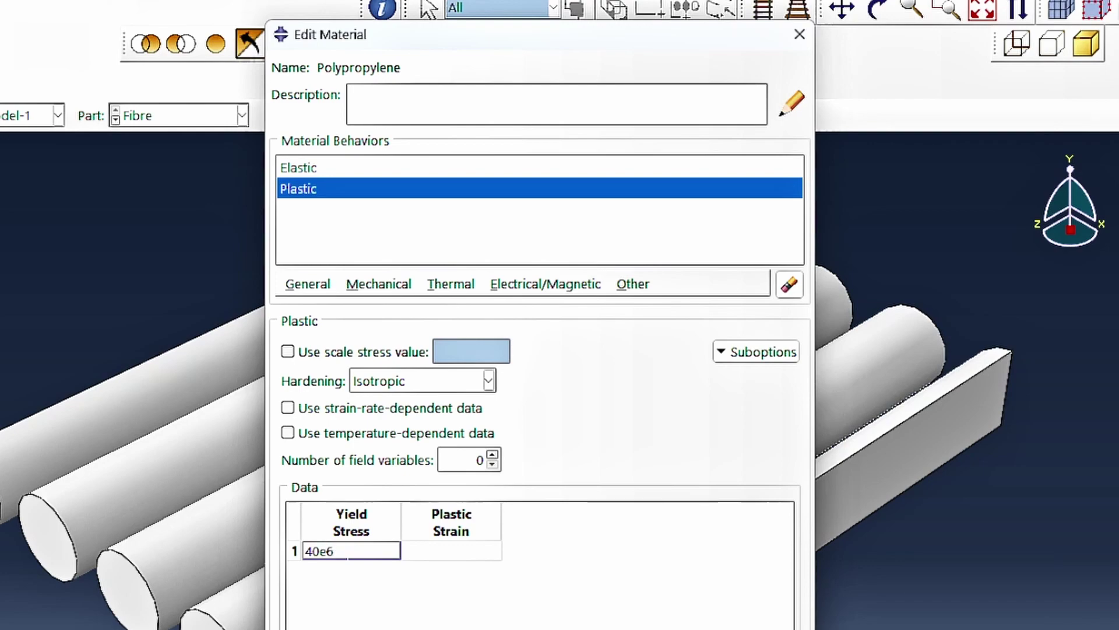
pyautogui.press('Tab')
pyautogui.write('0')
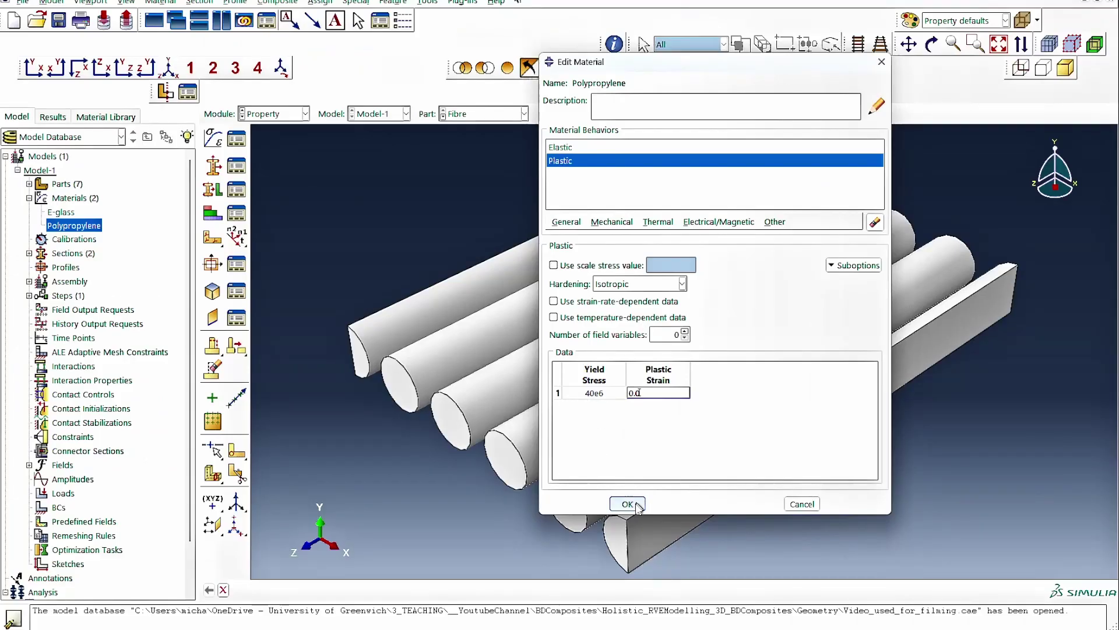
pyautogui.click(633, 502)
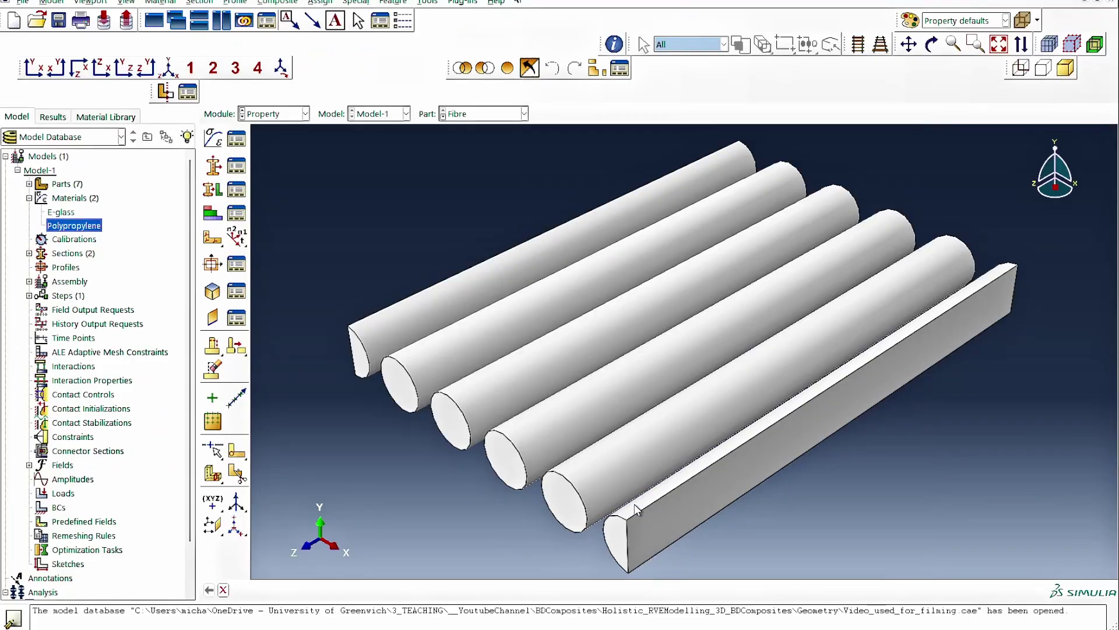
# - Switch to the Assembly module and expand the RVEBDComposite part in the model tree
pyautogui.click(261, 115)
pyautogui.click(272, 157)
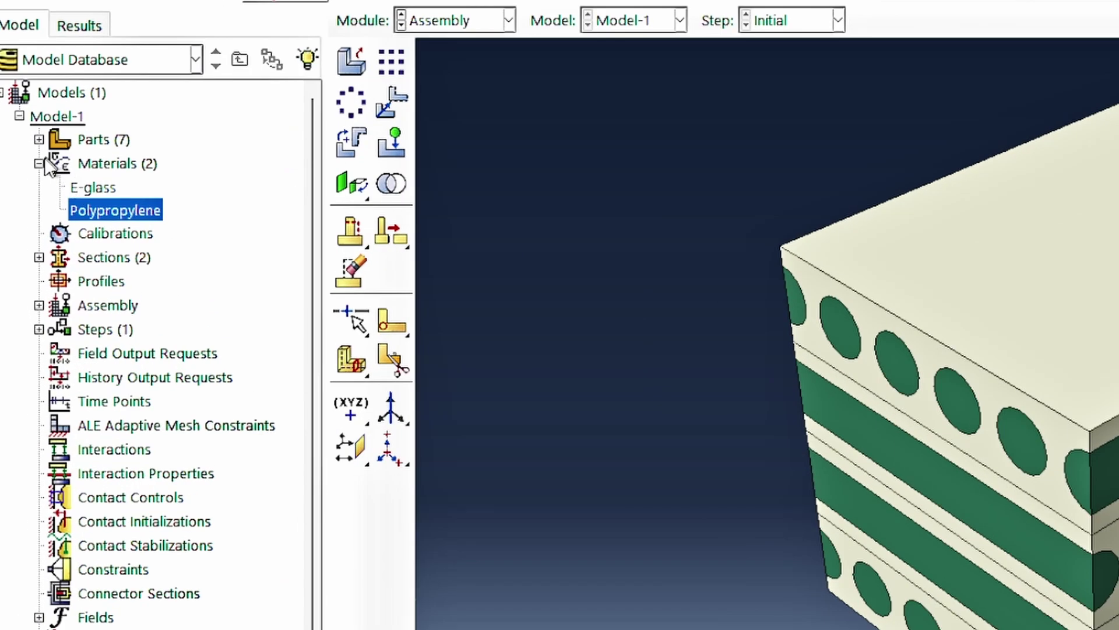
pyautogui.click(39, 163)
pyautogui.click(39, 140)
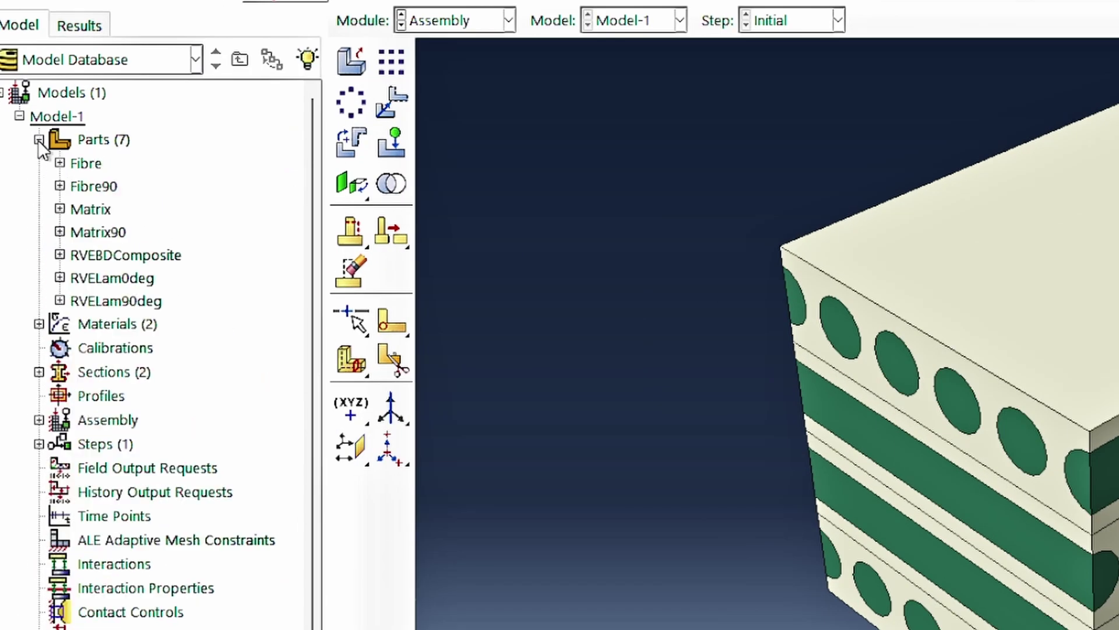
pyautogui.click(59, 255)
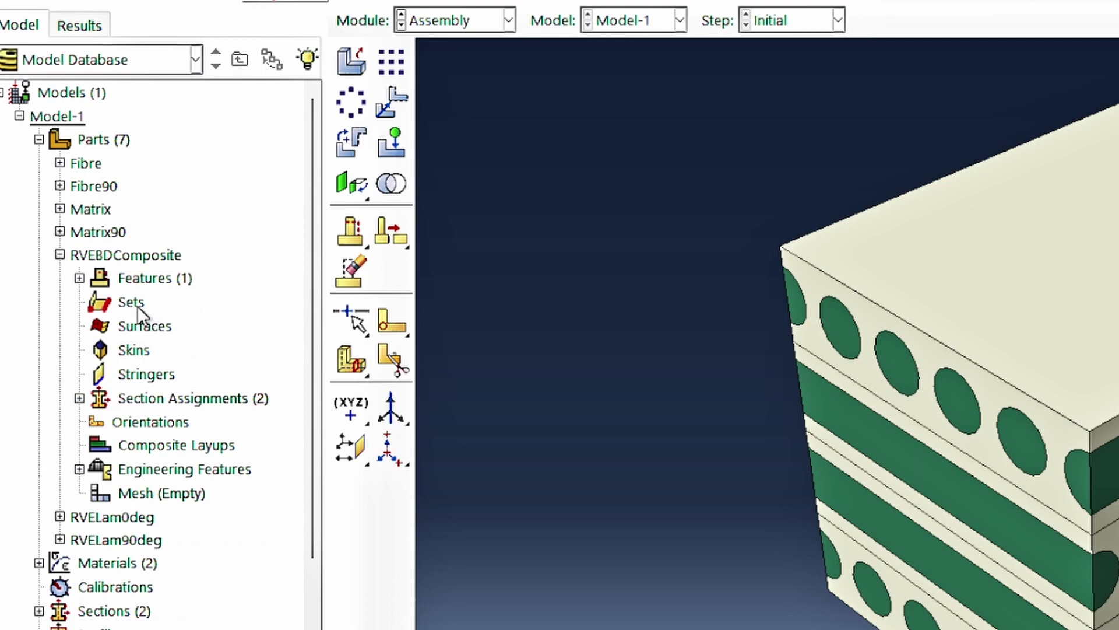
# - Create a geometry set named YTop on RVEBDComposite from its top face, selecting only faces by face angle
pyautogui.doubleClick(133, 303)
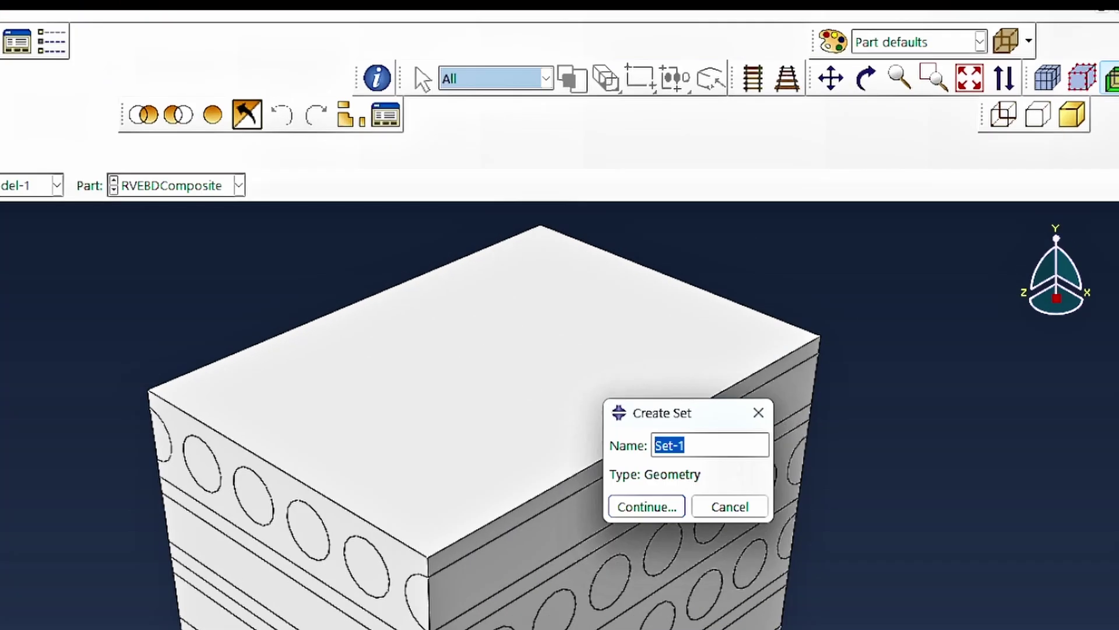
pyautogui.write('YTop')
pyautogui.click(639, 509)
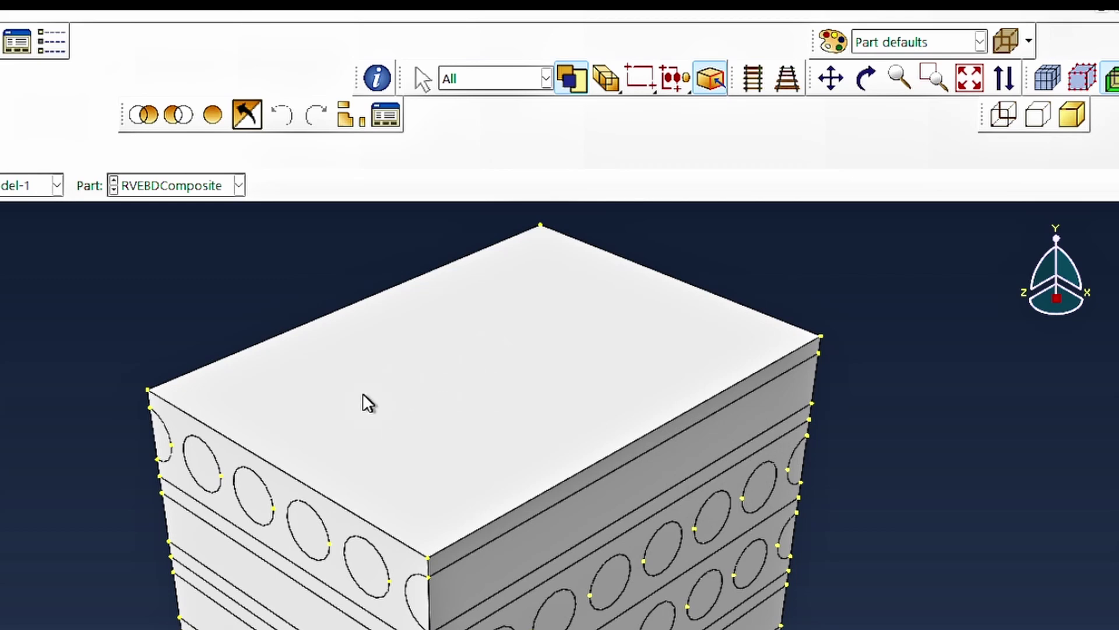
pyautogui.click(521, 80)
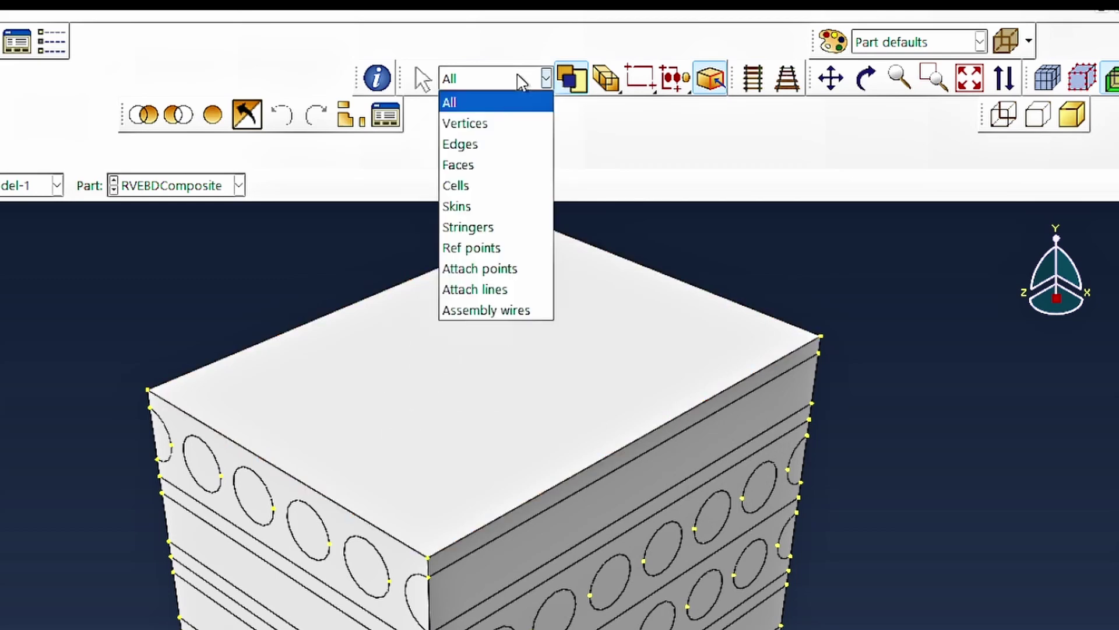
pyautogui.click(490, 166)
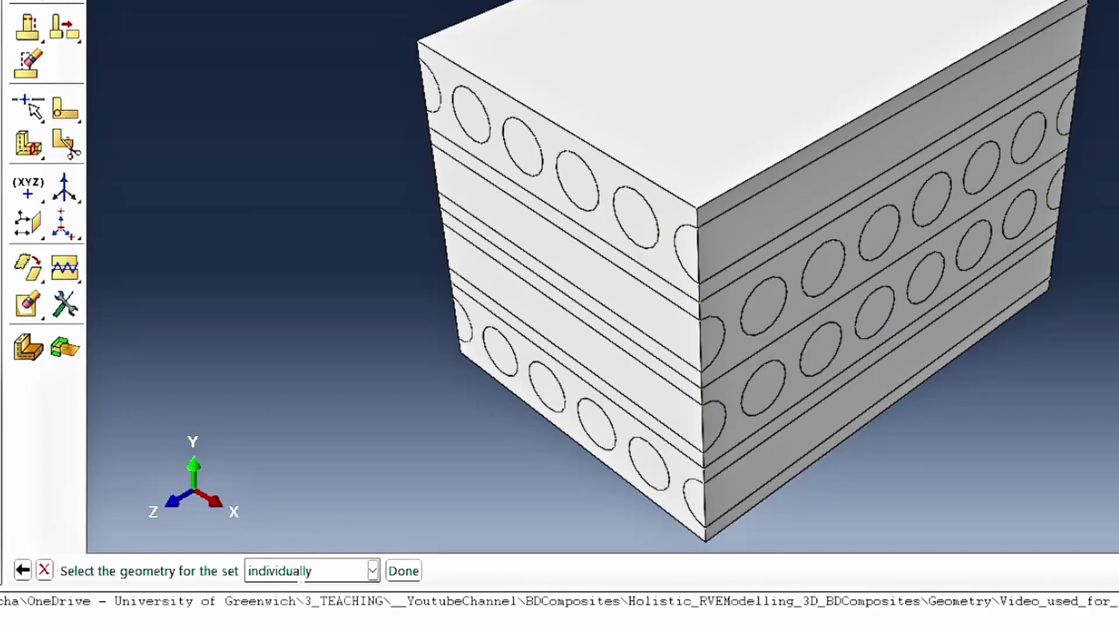
pyautogui.click(300, 570)
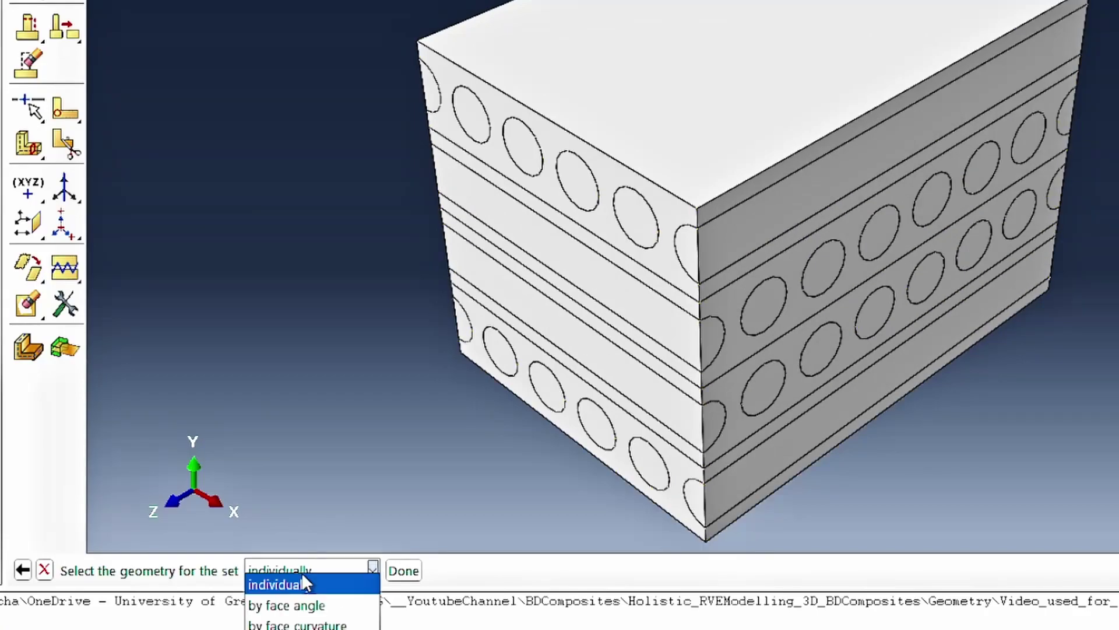
pyautogui.click(308, 607)
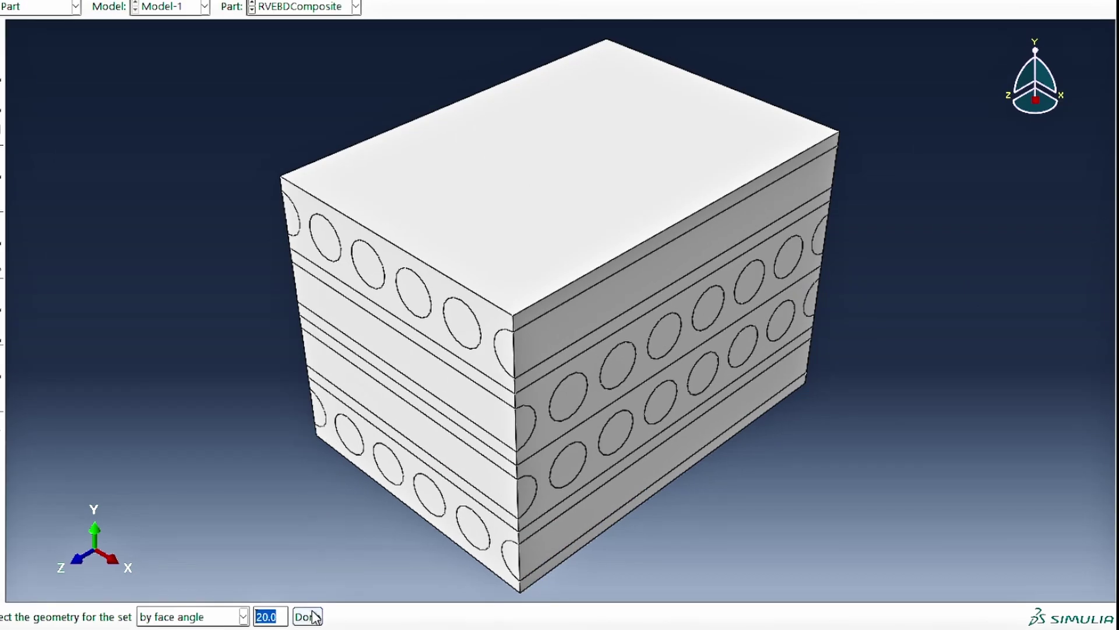
pyautogui.click(507, 181)
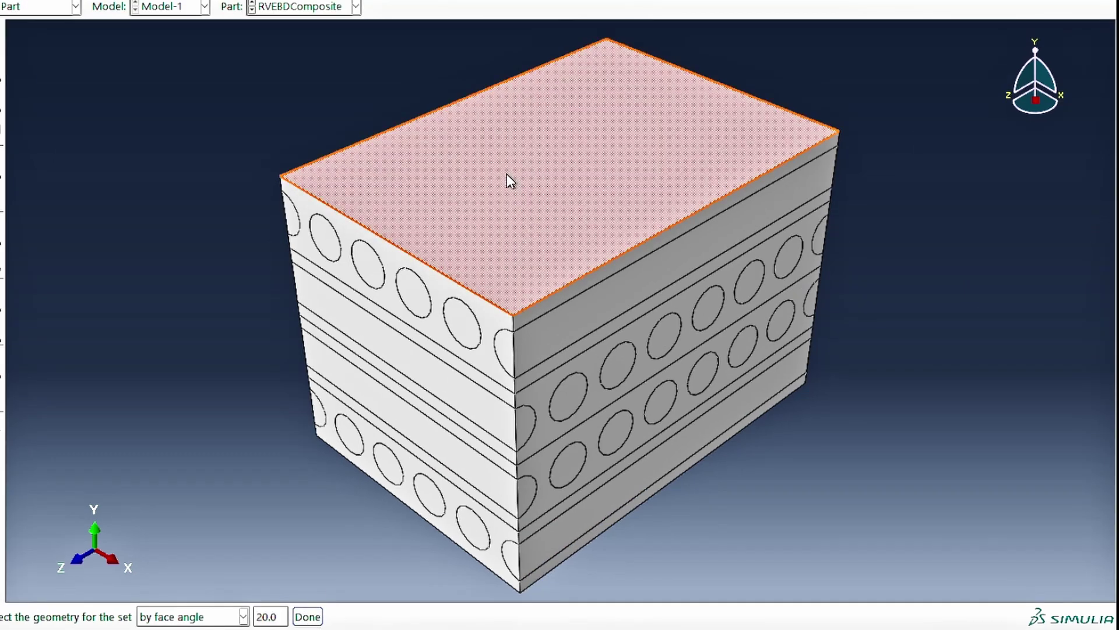
pyautogui.click(306, 616)
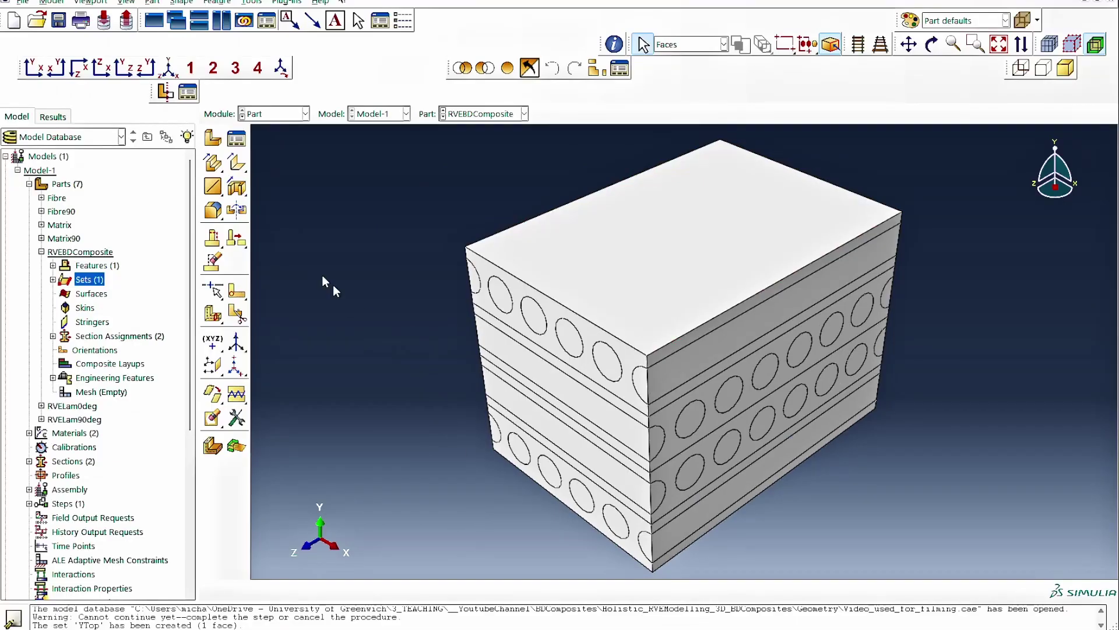
# - Create a geometry set named XFront containing all faces on the part's positive X side
pyautogui.doubleClick(86, 280)
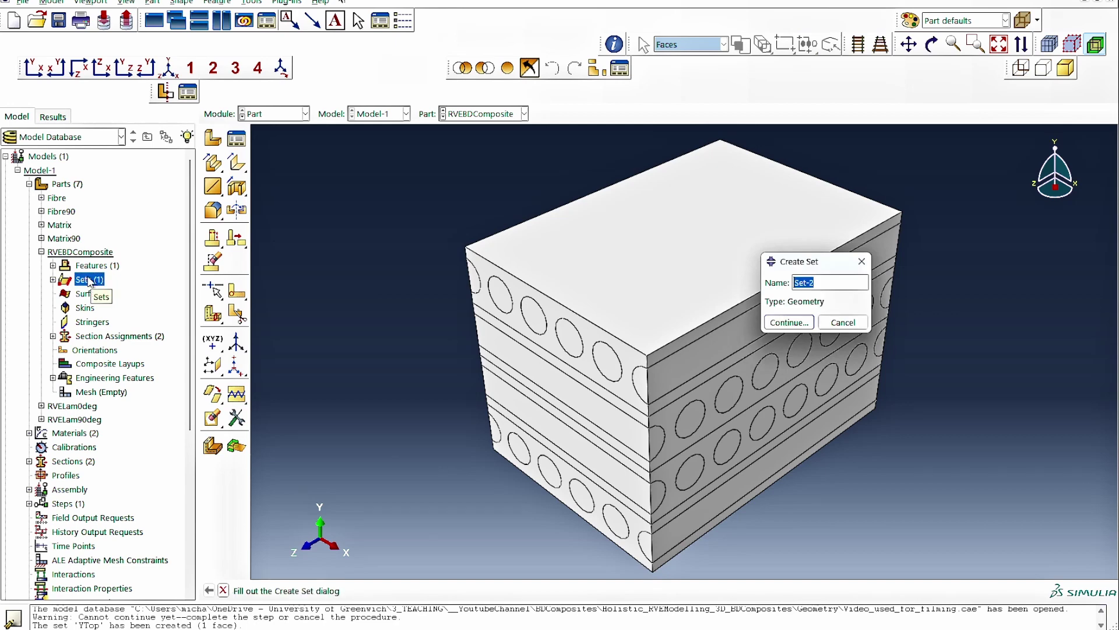
pyautogui.write('XFront')
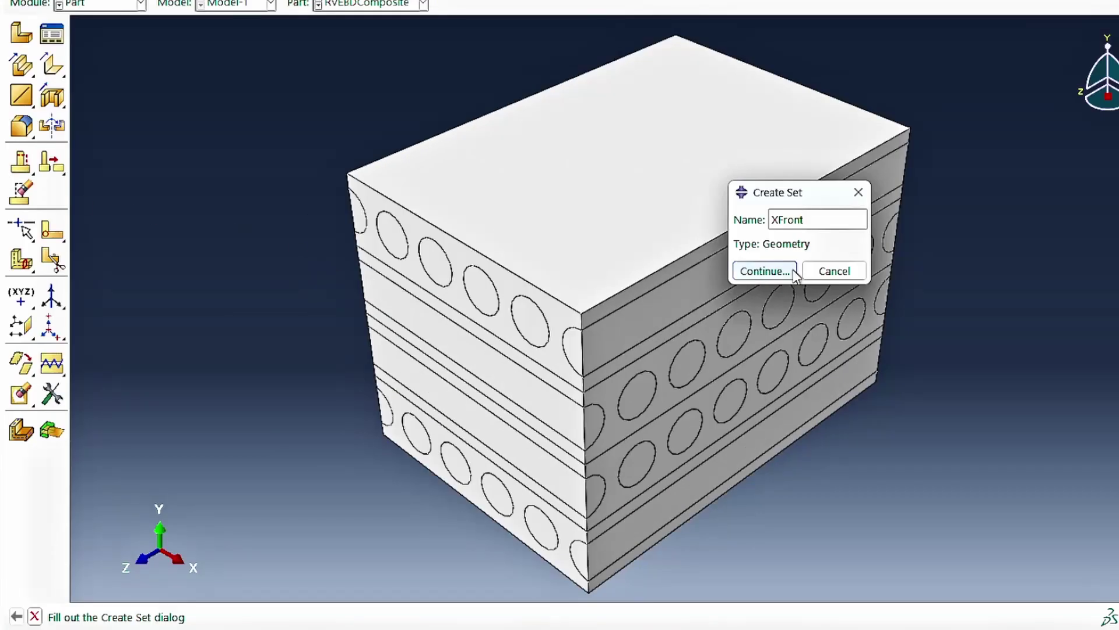
pyautogui.click(677, 506)
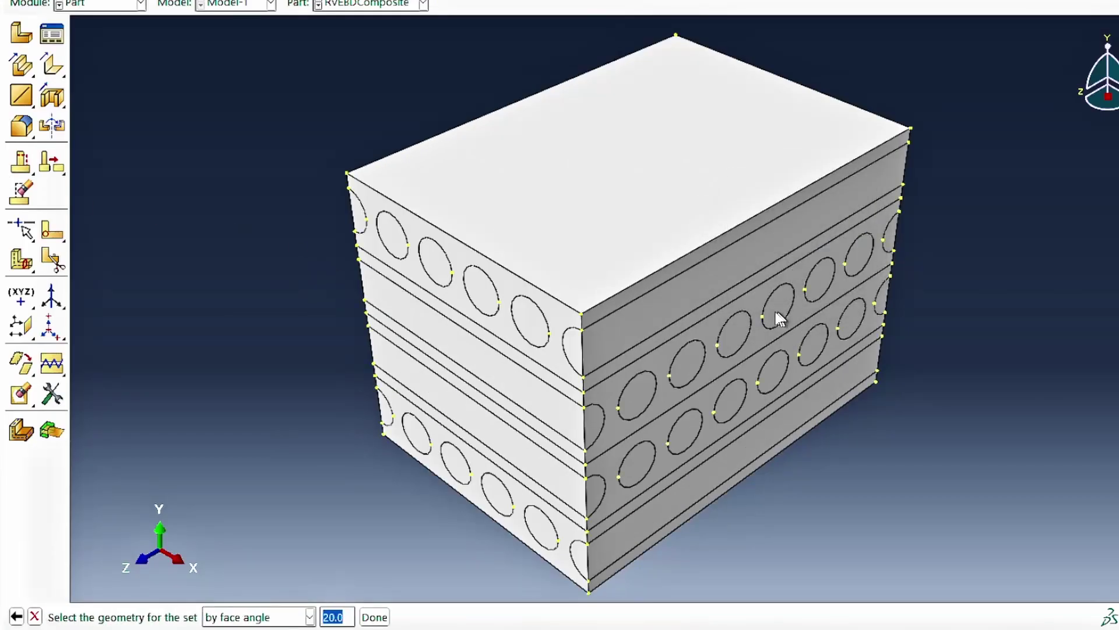
pyautogui.click(738, 273)
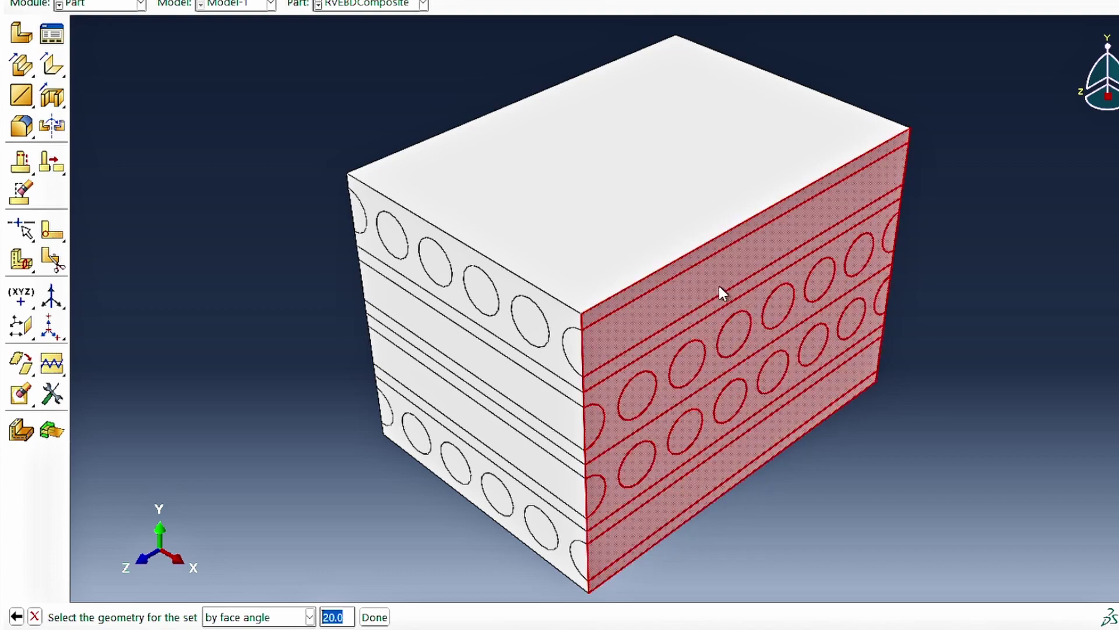
pyautogui.click(382, 619)
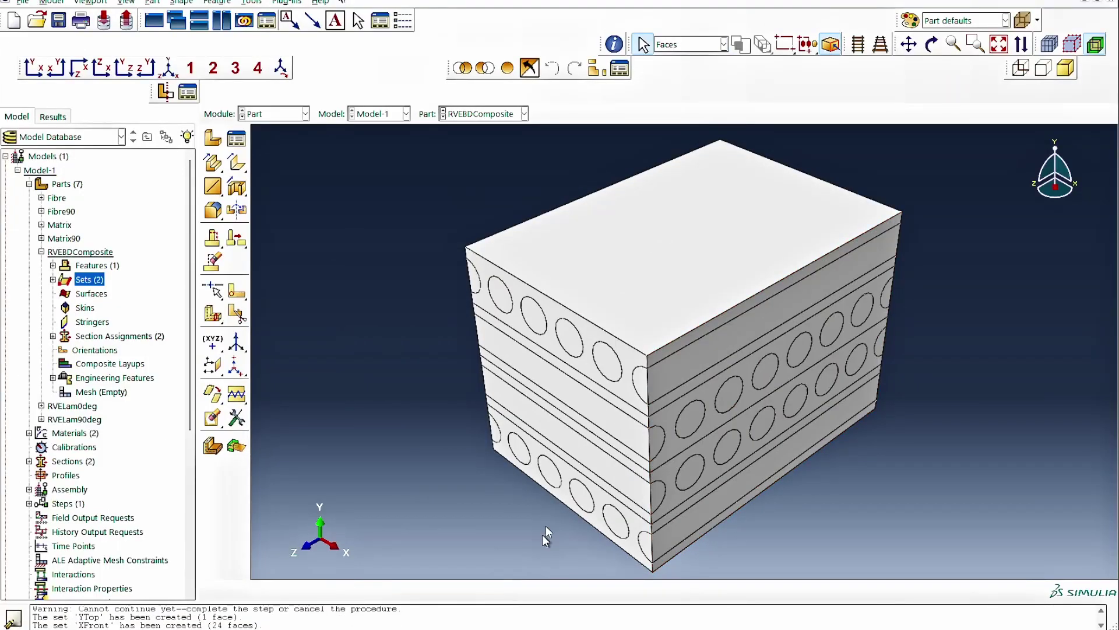
# - Create a geometry set named ZFront containing all faces on the part's positive Z side
pyautogui.doubleClick(88, 280)
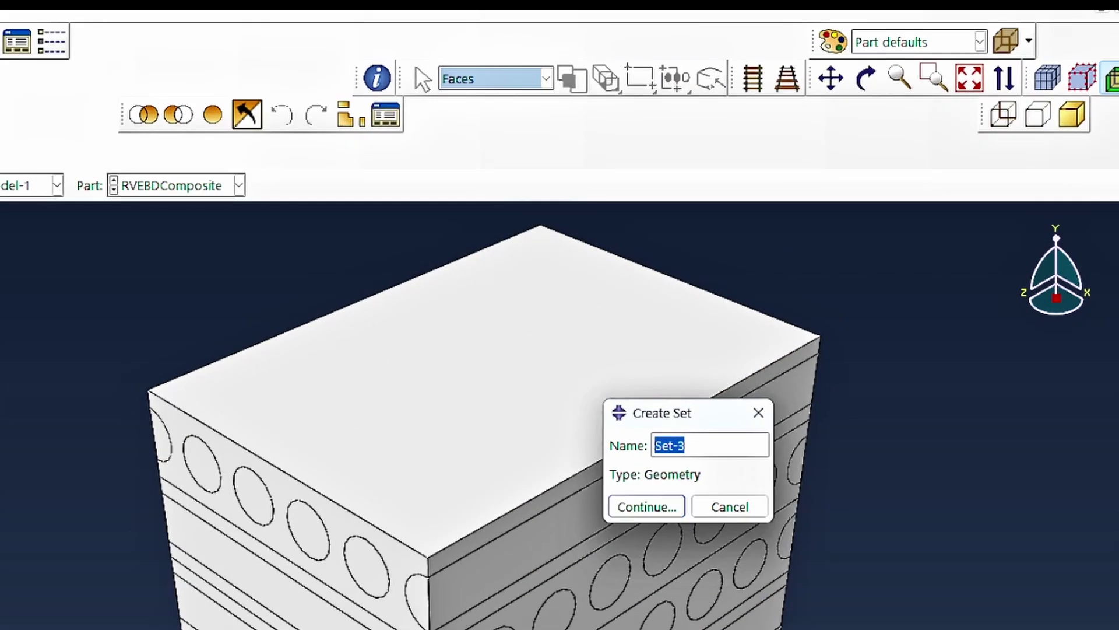
pyautogui.write('ZFront')
pyautogui.press('Return')
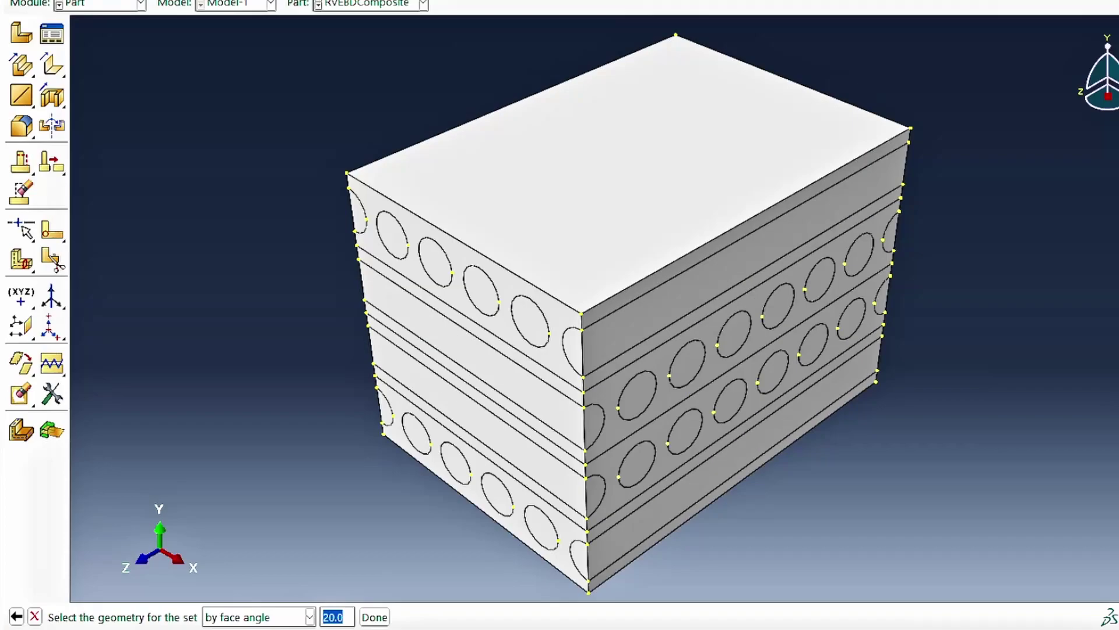
pyautogui.click(484, 358)
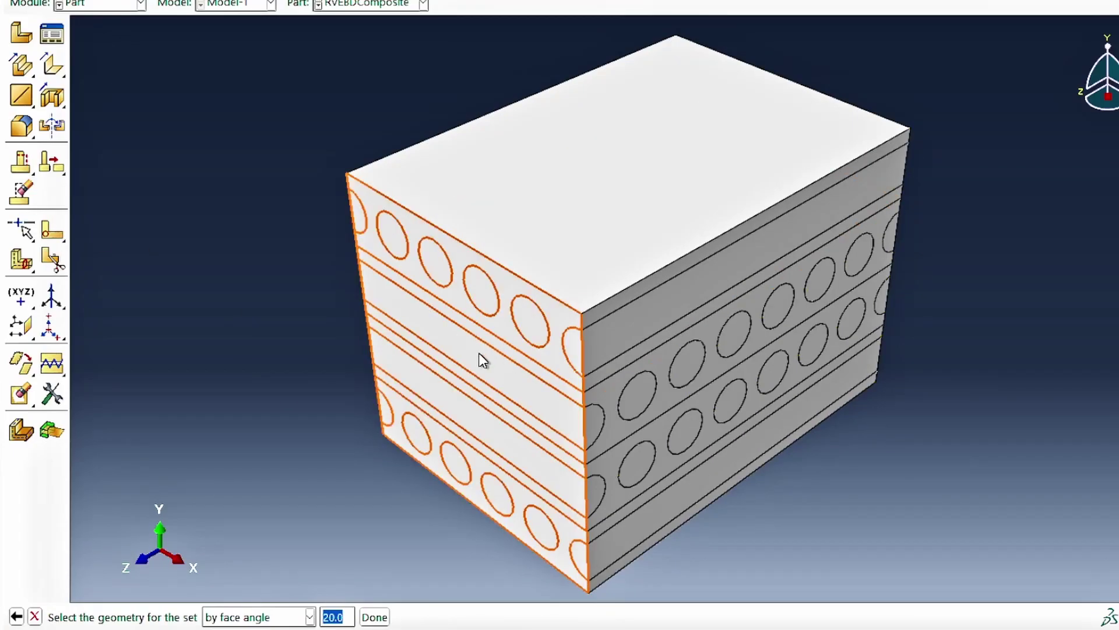
pyautogui.click(374, 616)
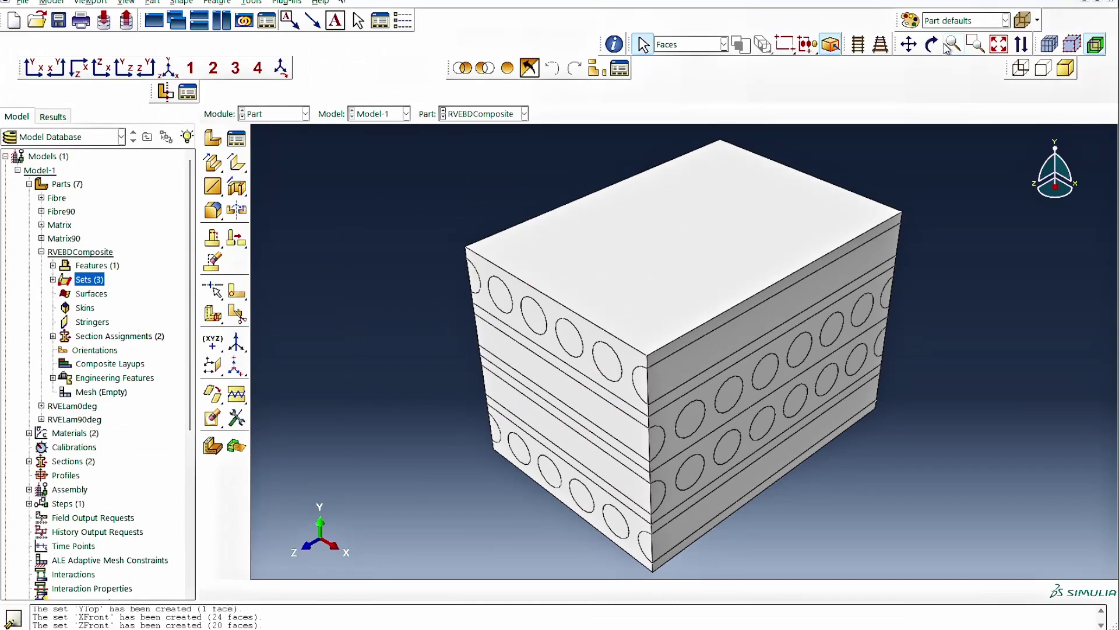
# - Create a geometry set named ZBack containing all faces on the part's negative Z side
pyautogui.click(932, 45)
pyautogui.moveTo(838, 382); pyautogui.dragTo(549, 403)
pyautogui.rightClick(349, 359)
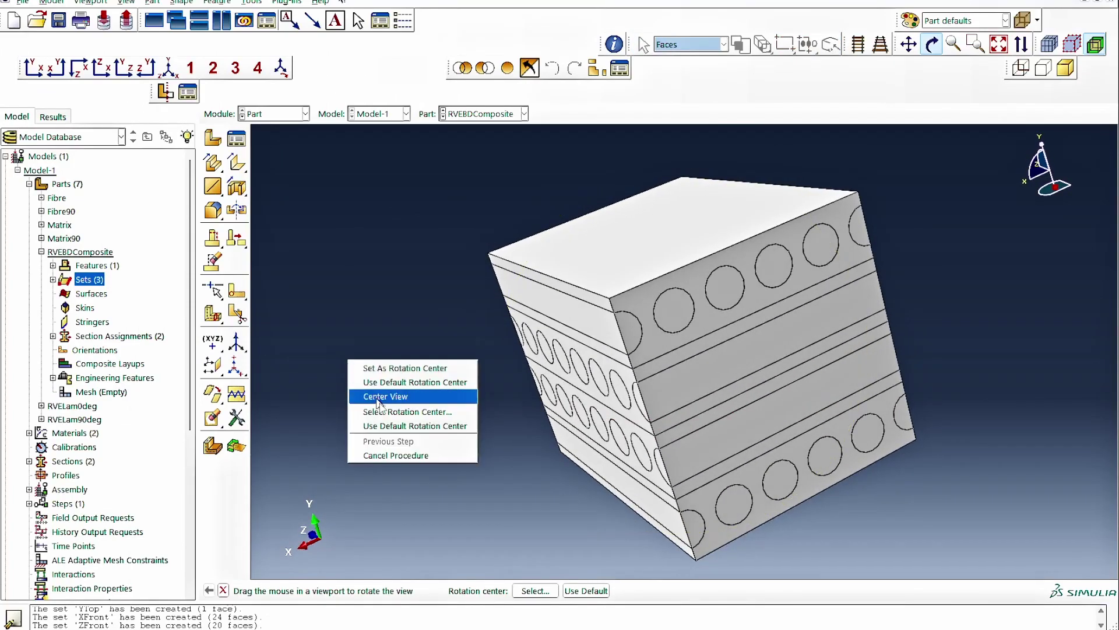
pyautogui.click(404, 455)
pyautogui.write('ZB')
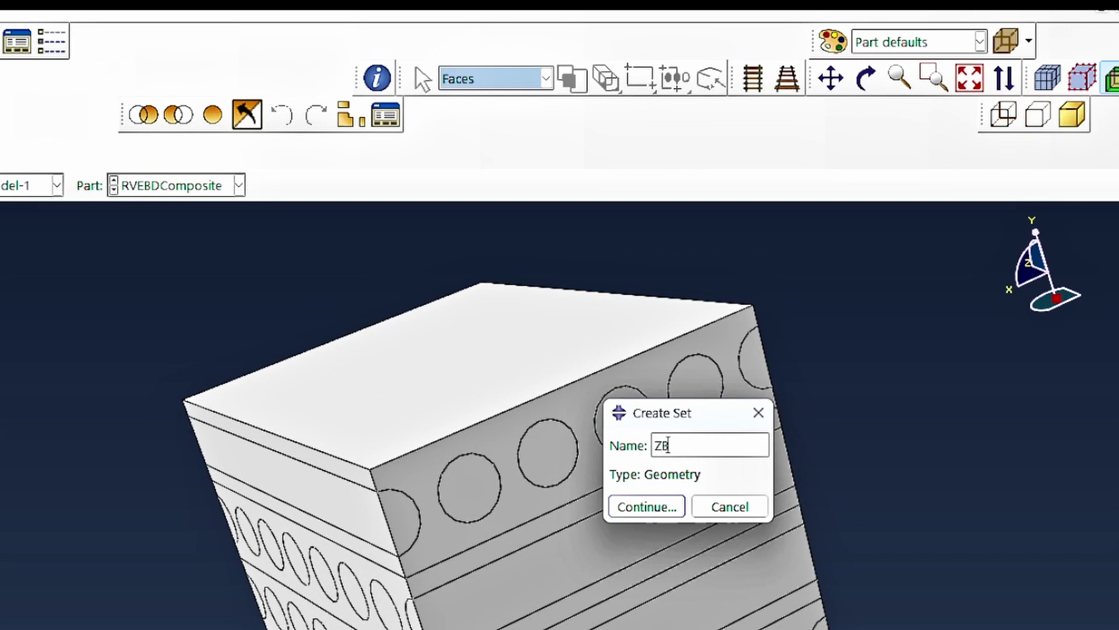
pyautogui.write('ack')
pyautogui.press('Return')
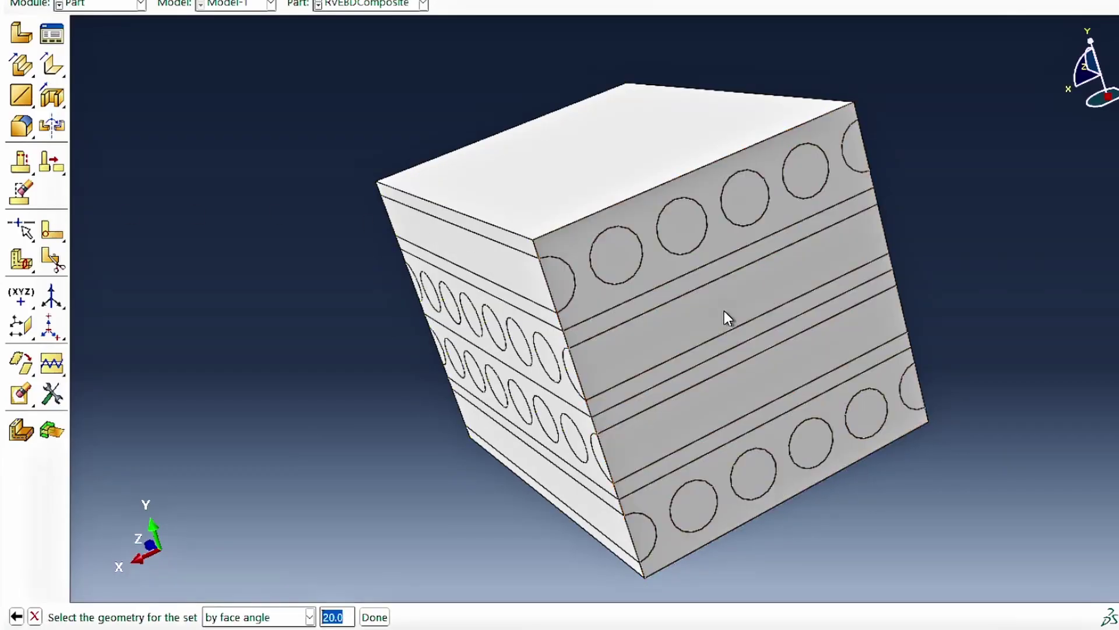
pyautogui.click(727, 318)
pyautogui.click(374, 616)
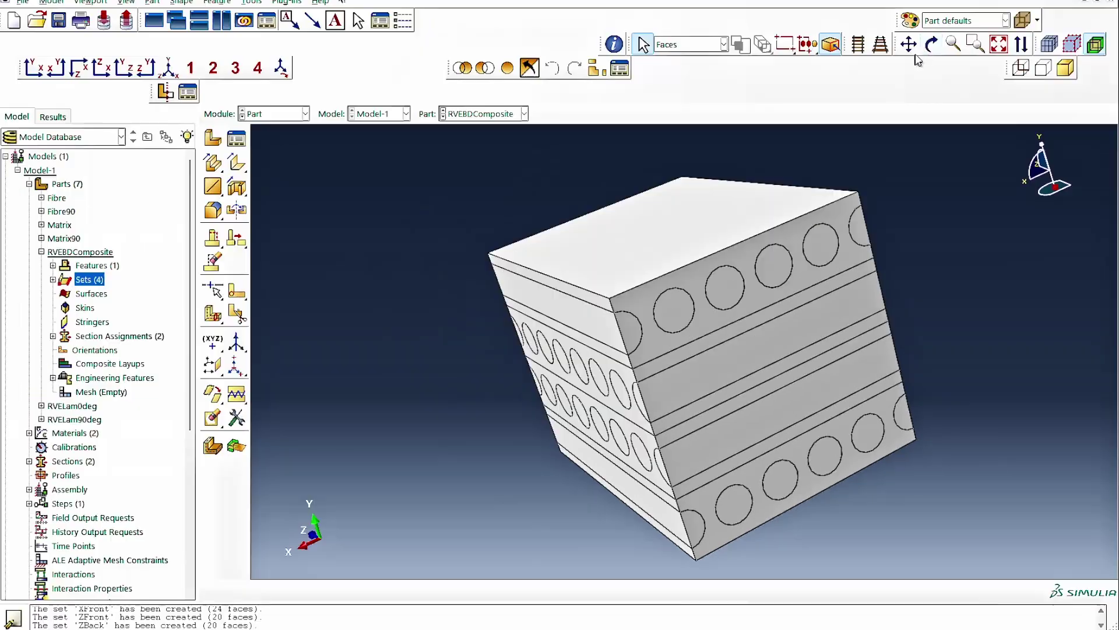
# - Create a geometry set named YBase from the part's bottom face
pyautogui.click(932, 44)
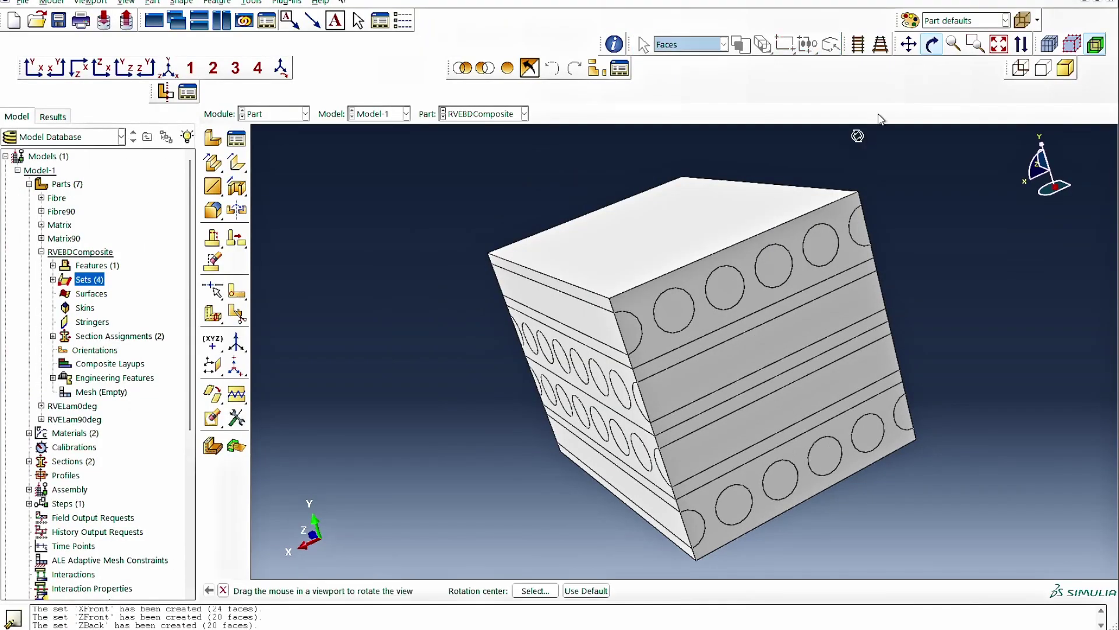
pyautogui.moveTo(641, 427); pyautogui.dragTo(670, 341)
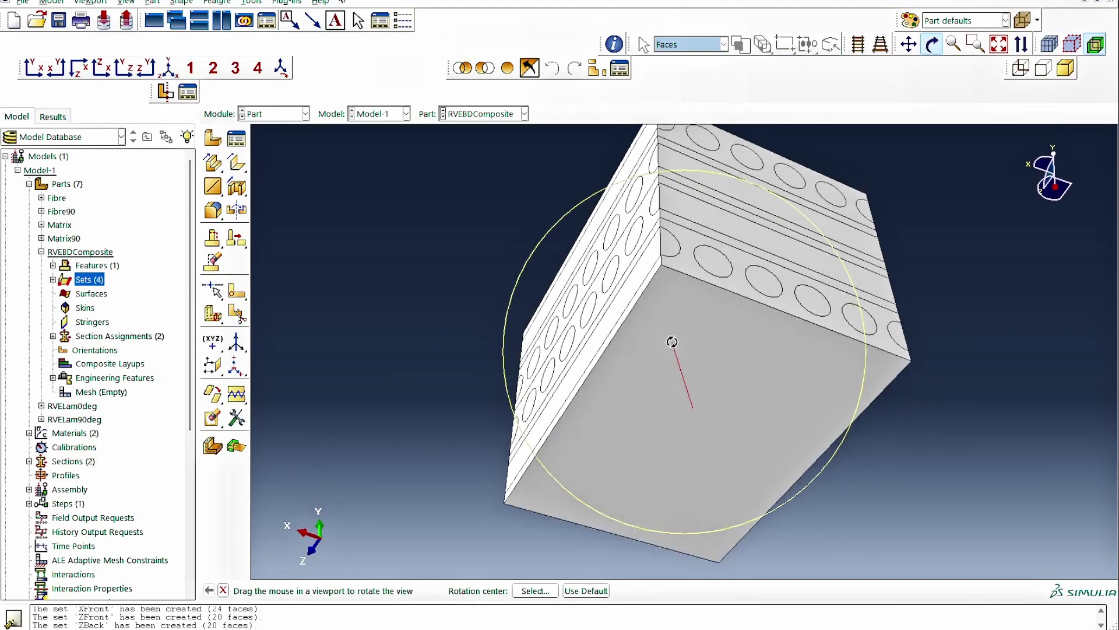
pyautogui.rightClick(360, 245)
pyautogui.click(422, 339)
pyautogui.doubleClick(89, 280)
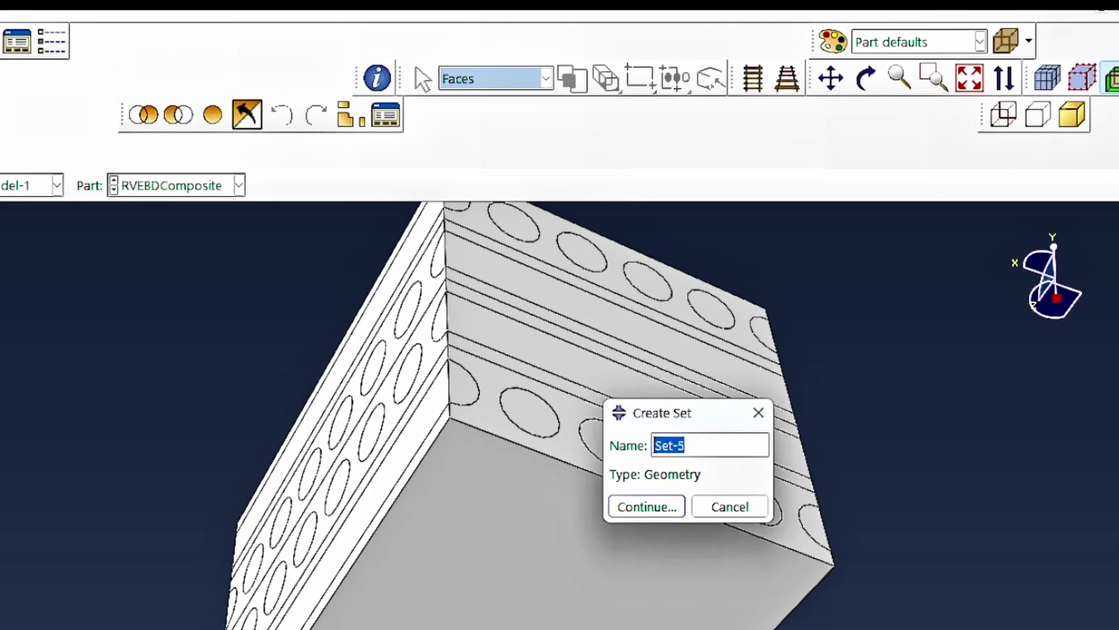
pyautogui.write('YBase')
pyautogui.click(647, 506)
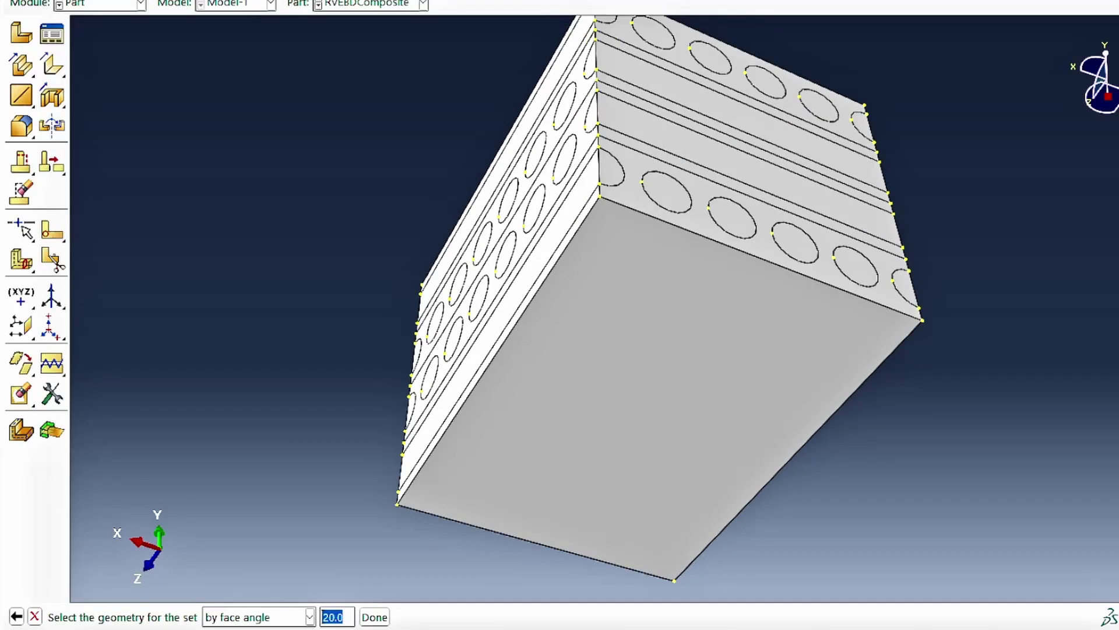
pyautogui.click(537, 459)
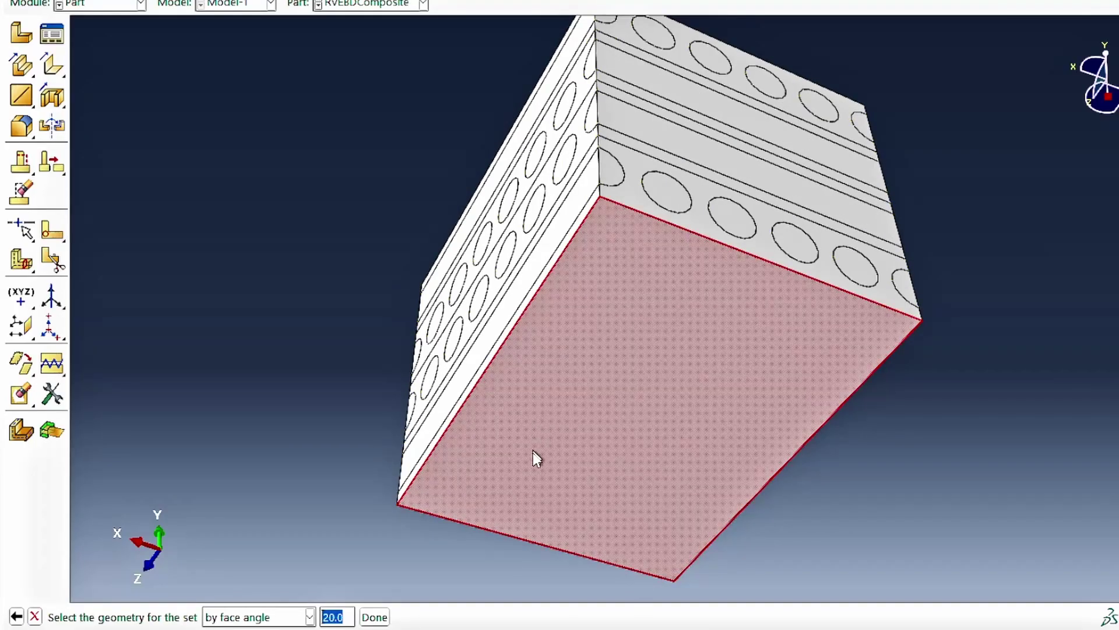
pyautogui.click(374, 617)
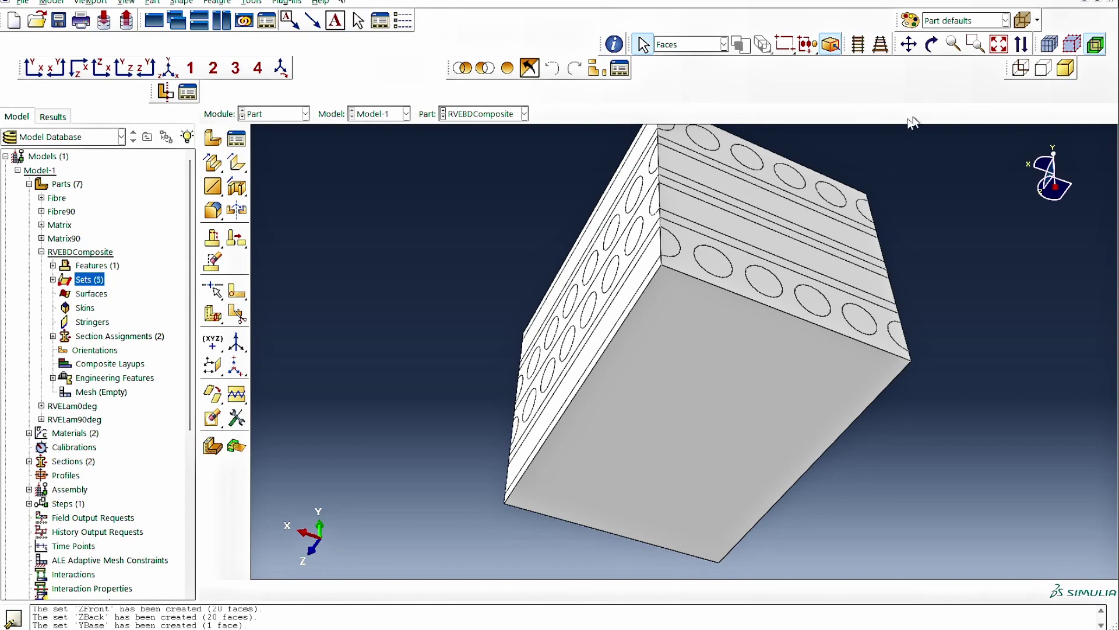
# - Create a geometry set named XBack containing all faces on the part's negative X side
pyautogui.click(931, 44)
pyautogui.moveTo(816, 262); pyautogui.dragTo(680, 400)
pyautogui.rightClick(416, 249)
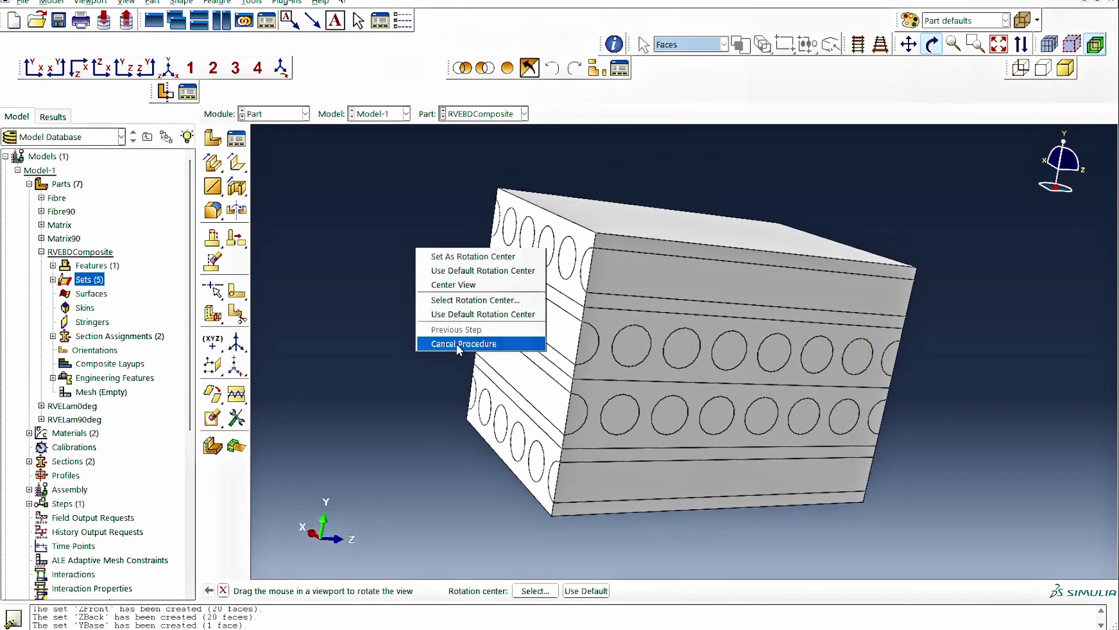
pyautogui.click(459, 344)
pyautogui.doubleClick(86, 282)
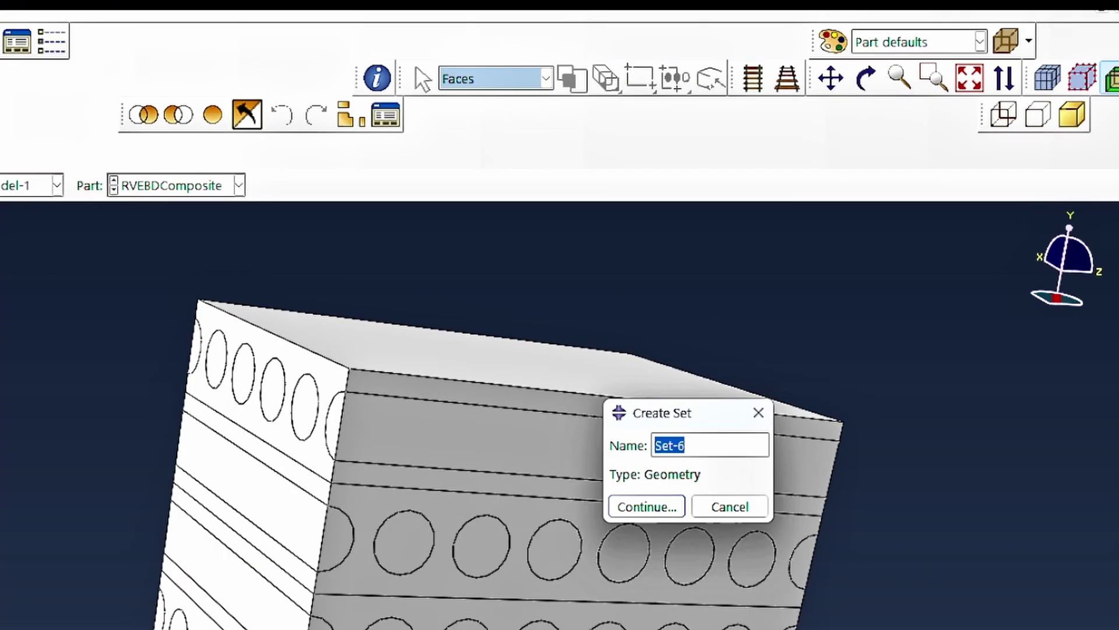
pyautogui.write('XBack')
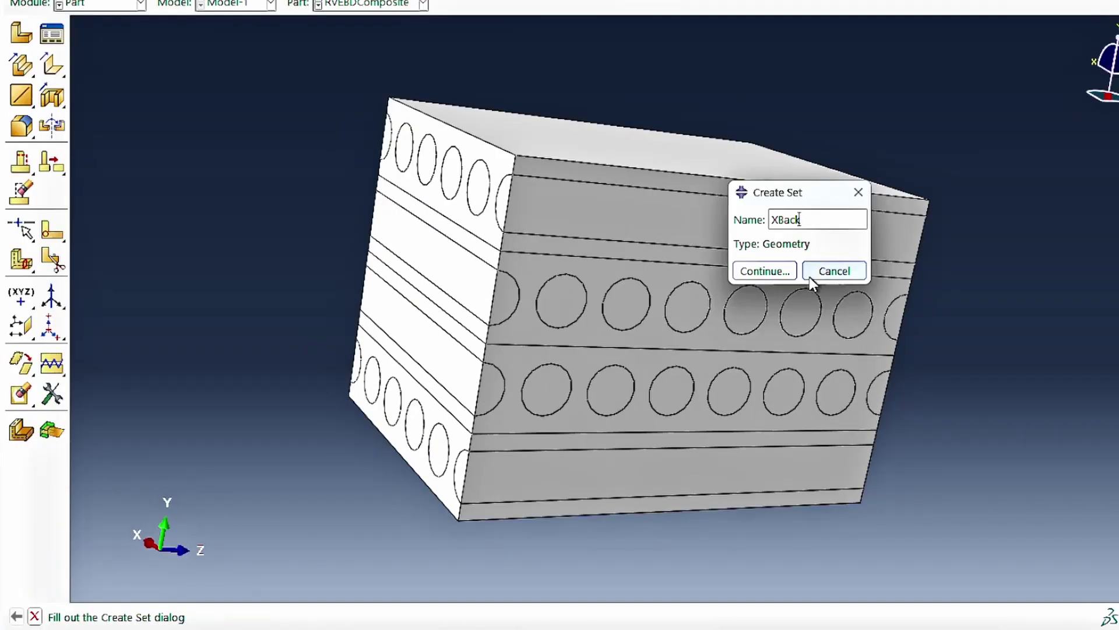
pyautogui.click(670, 506)
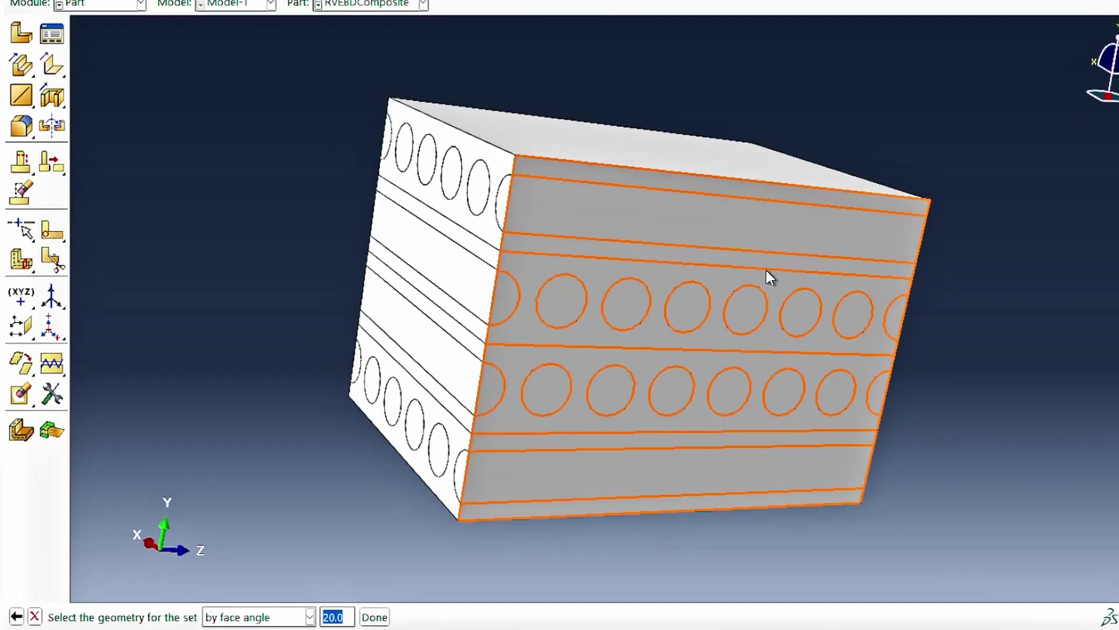
pyautogui.click(767, 270)
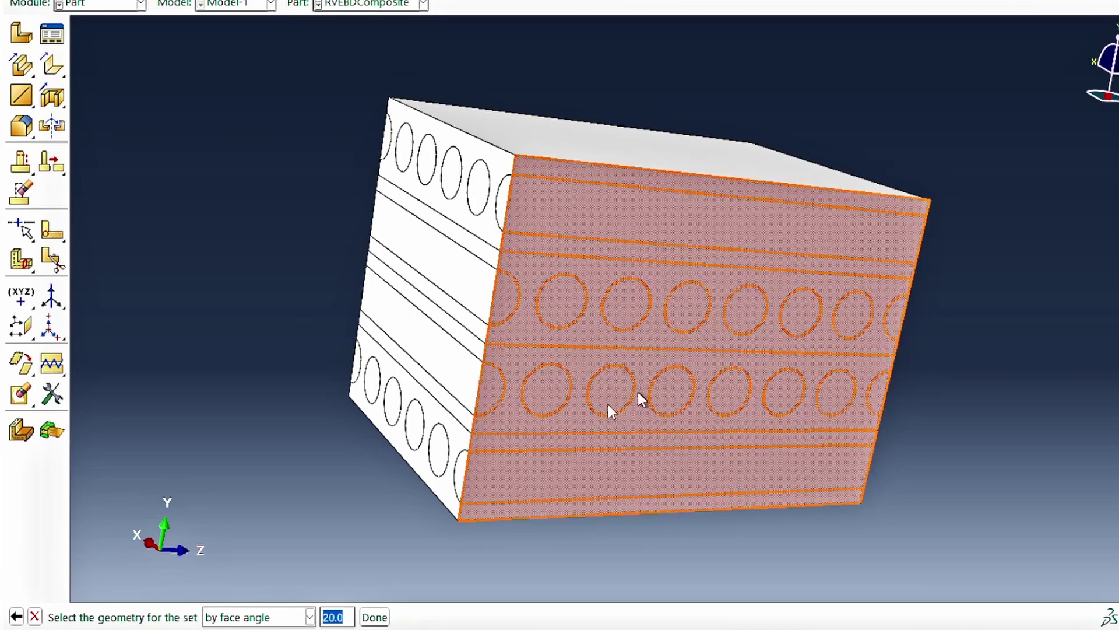
pyautogui.click(373, 617)
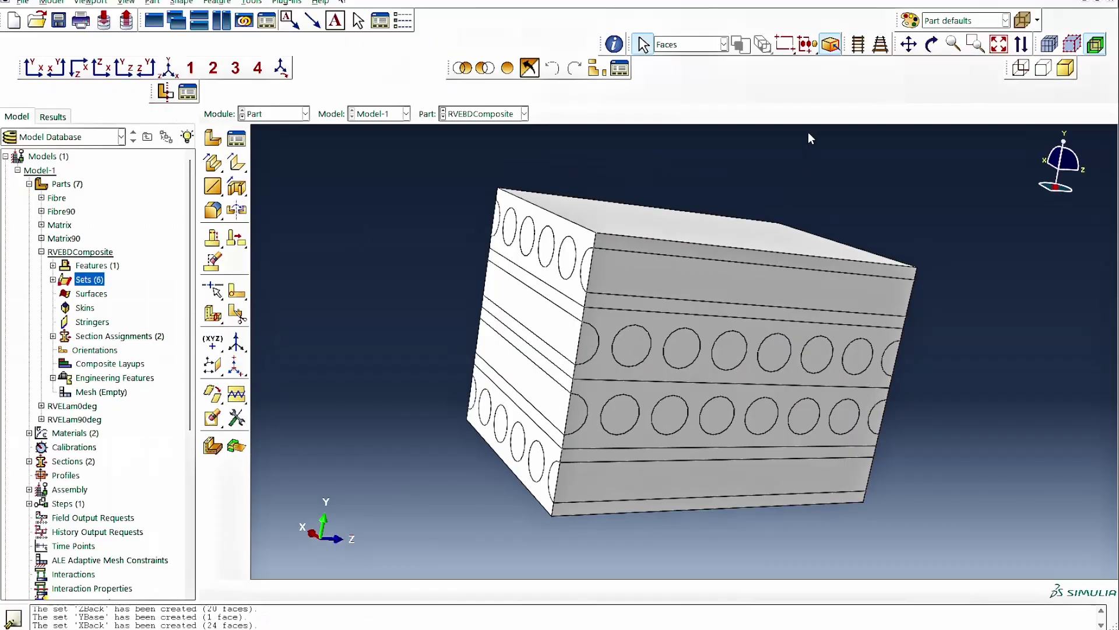
# - Restore the isometric view, colour-code the part by sets, and inspect the boundary face sets from different sides
pyautogui.click(168, 67)
pyautogui.keyDown('ctrl'); pyautogui.keyDown('alt'); pyautogui.moveTo(575, 205); pyautogui.dragTo(967, 94); pyautogui.keyUp('alt'); pyautogui.keyUp('ctrl')
pyautogui.click(970, 21)
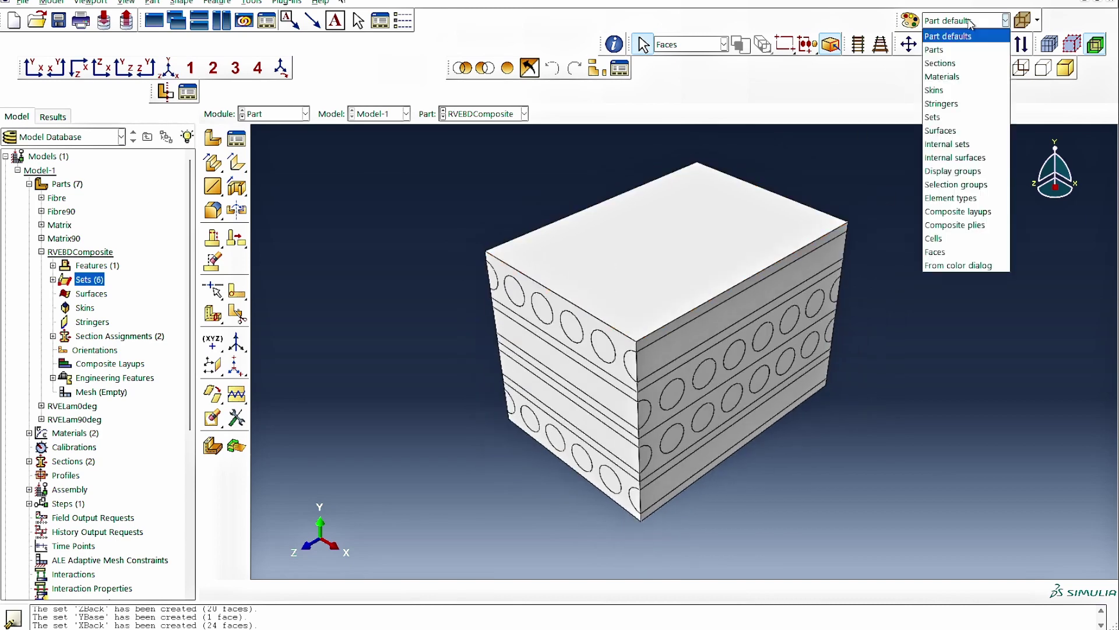
pyautogui.click(946, 118)
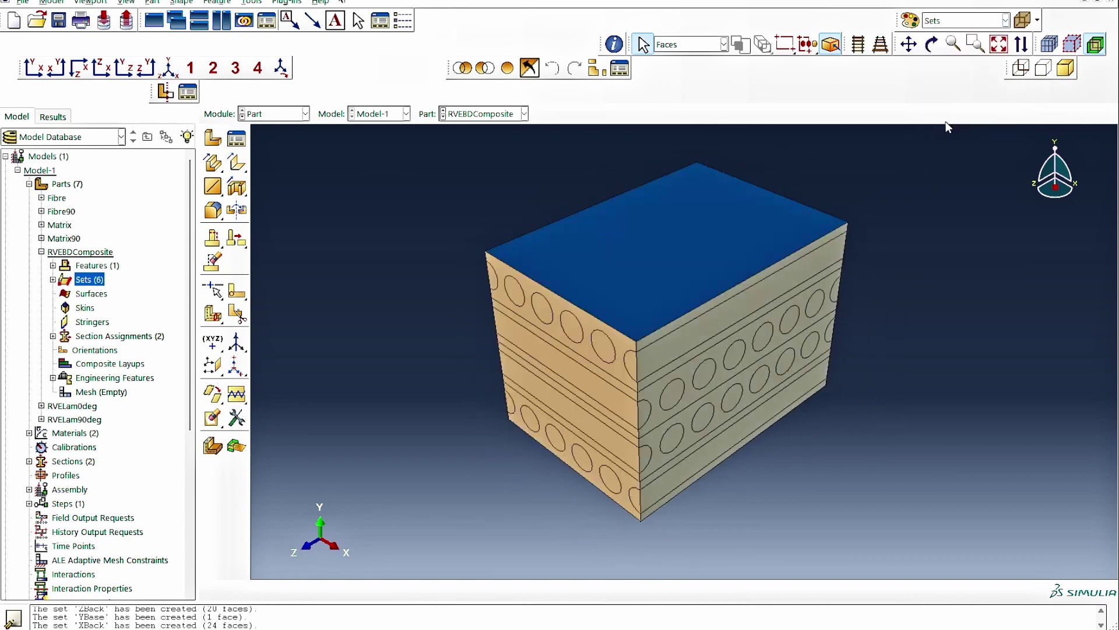
pyautogui.click(932, 44)
pyautogui.moveTo(726, 298); pyautogui.dragTo(866, 229)
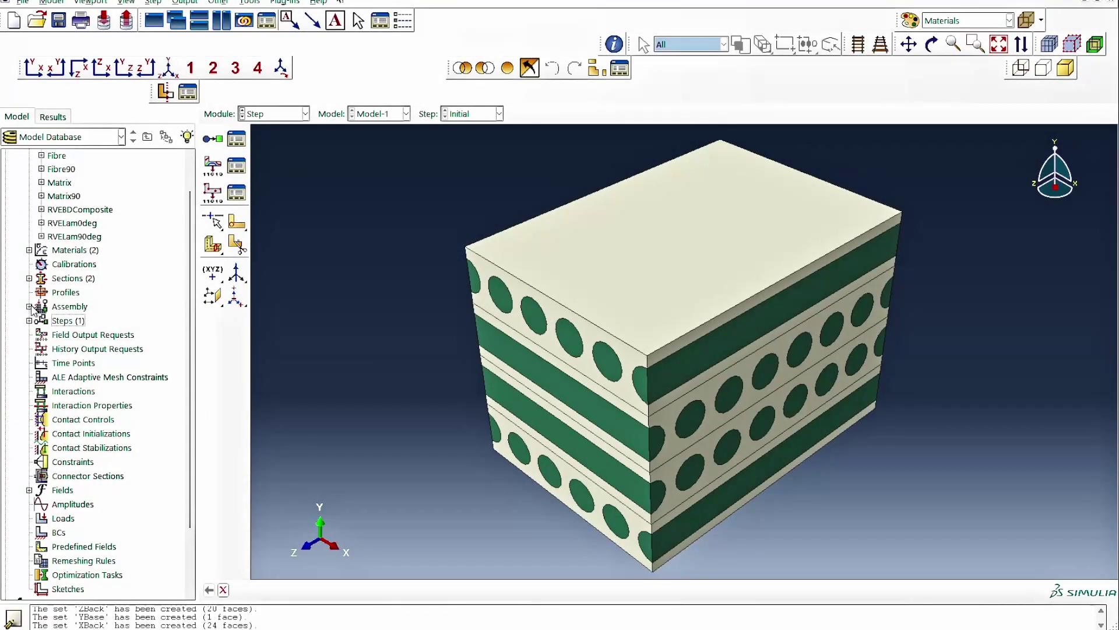
# - Expand the Assembly contents in the model tree and switch to the Assembly module
pyautogui.click(29, 306)
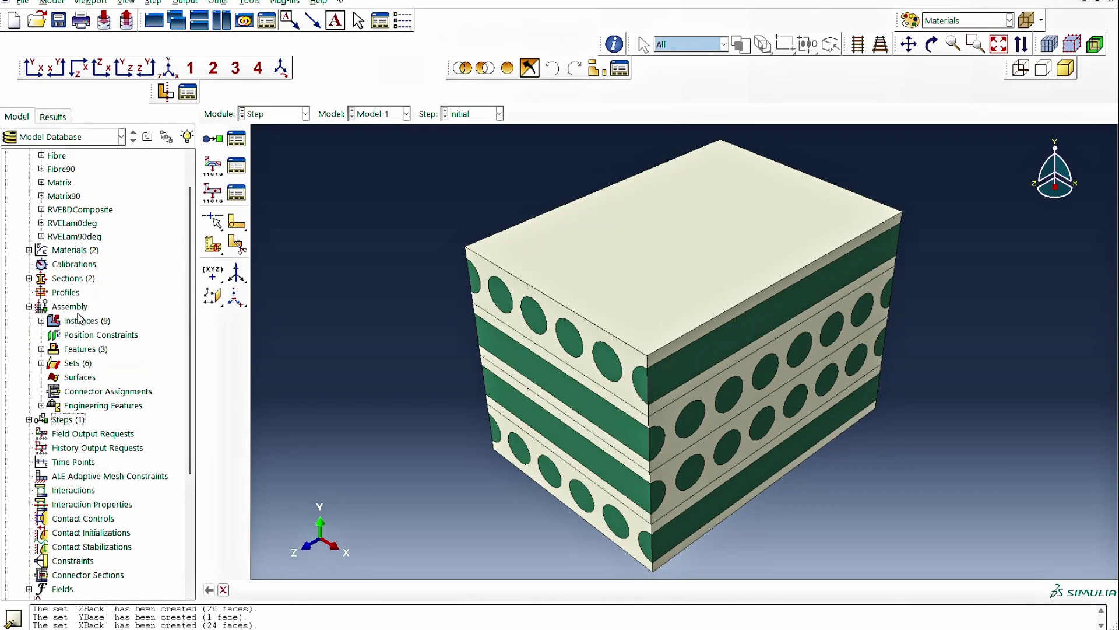
pyautogui.click(268, 121)
pyautogui.click(275, 152)
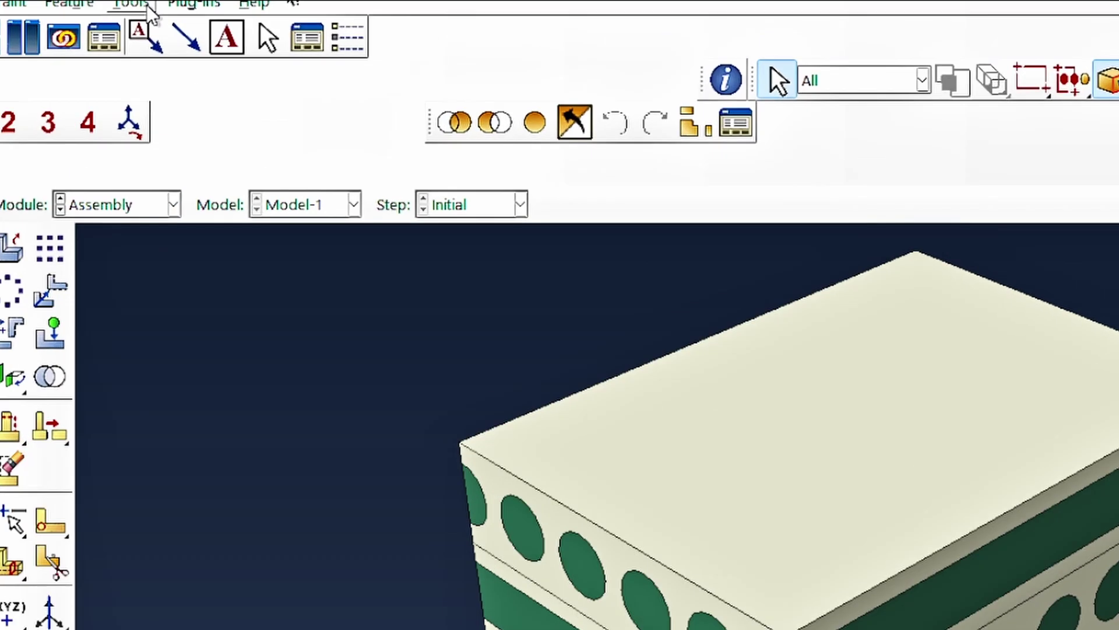
# - Create three reference points on the RVE: at the bottom corner furthest along X, the rear top corner, and the bottom corner furthest along Z
pyautogui.click(281, 2)
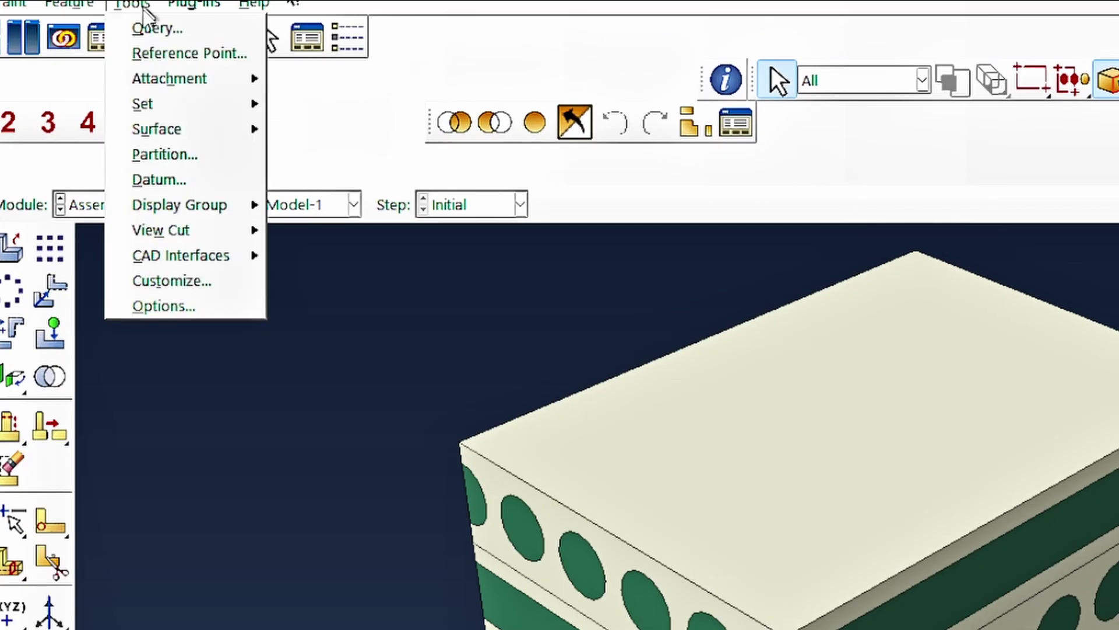
pyautogui.click(297, 29)
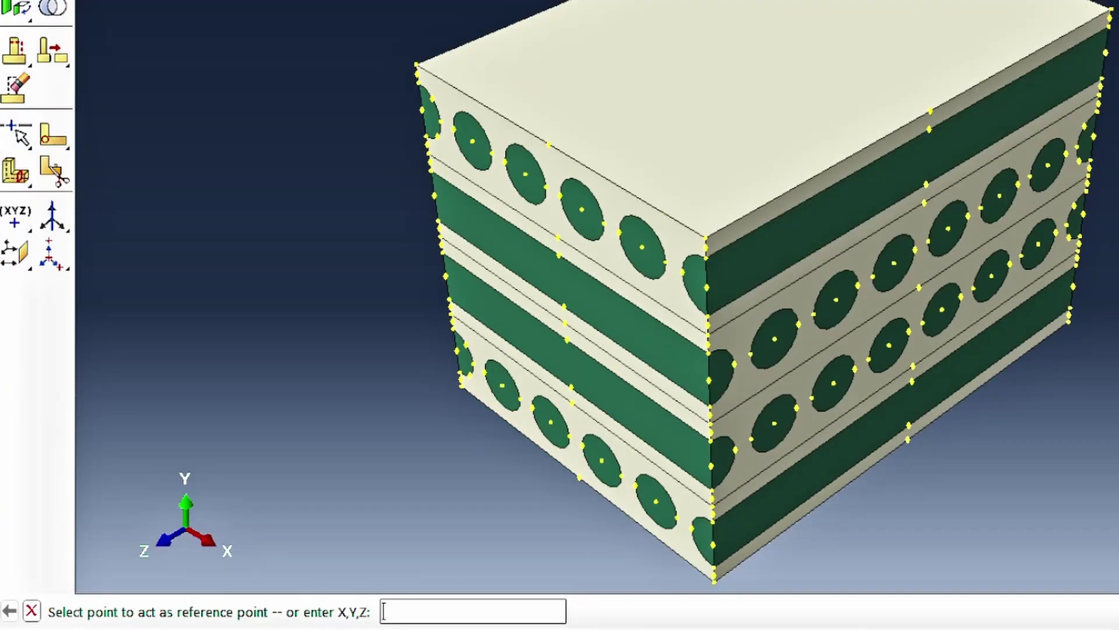
pyautogui.click(1070, 322)
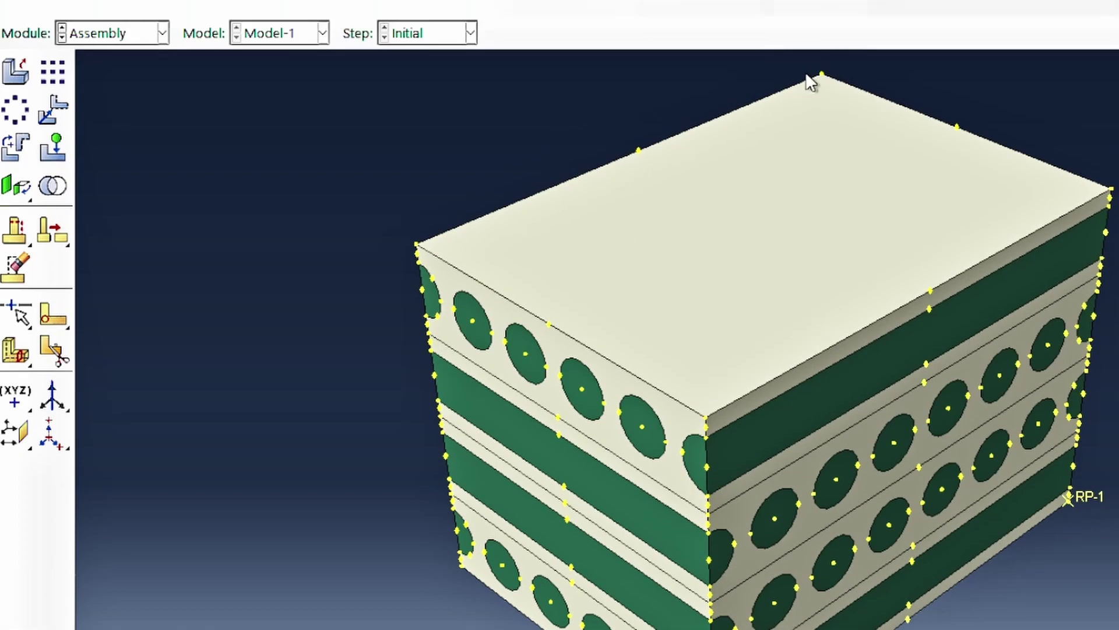
pyautogui.click(822, 76)
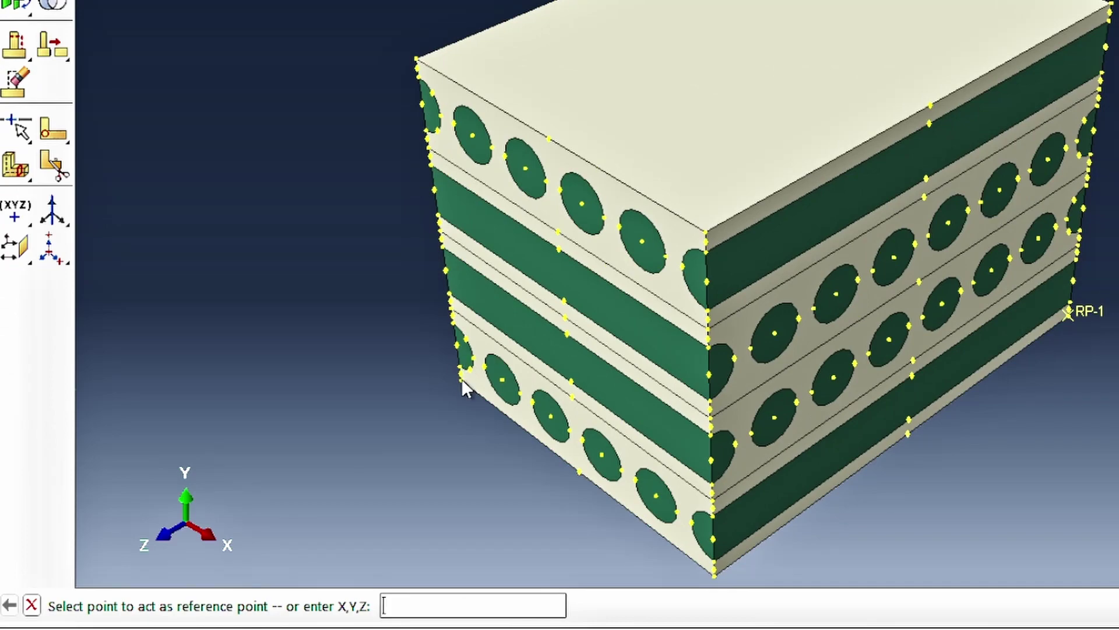
pyautogui.click(460, 381)
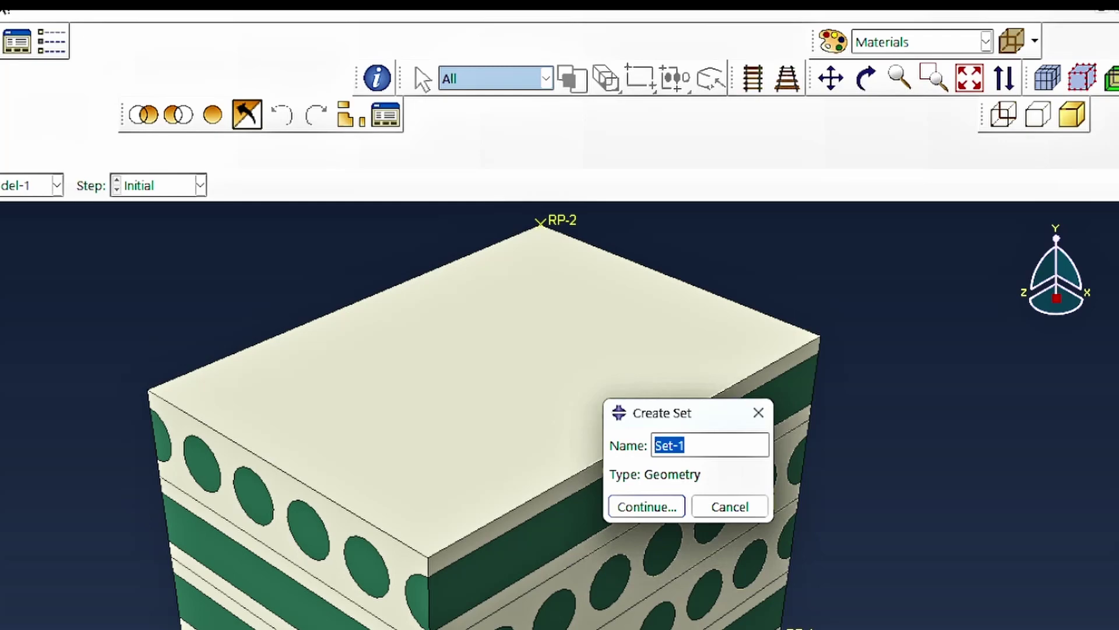
# - Create an assembly geometry set named RP1 from reference point RP-1
pyautogui.write('RP1')
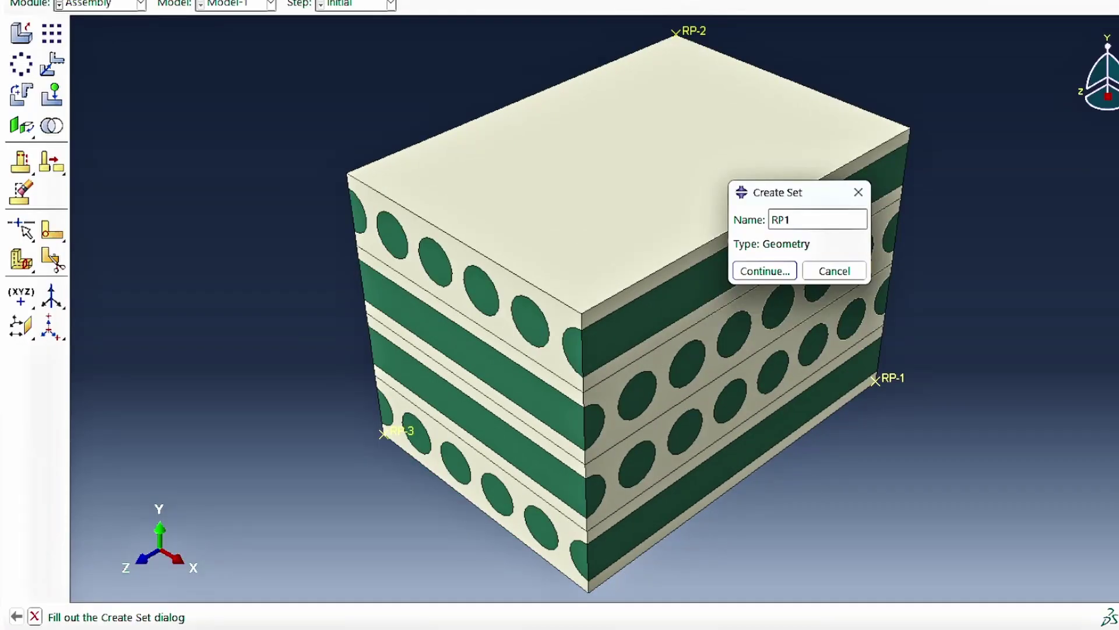
pyautogui.press('Return')
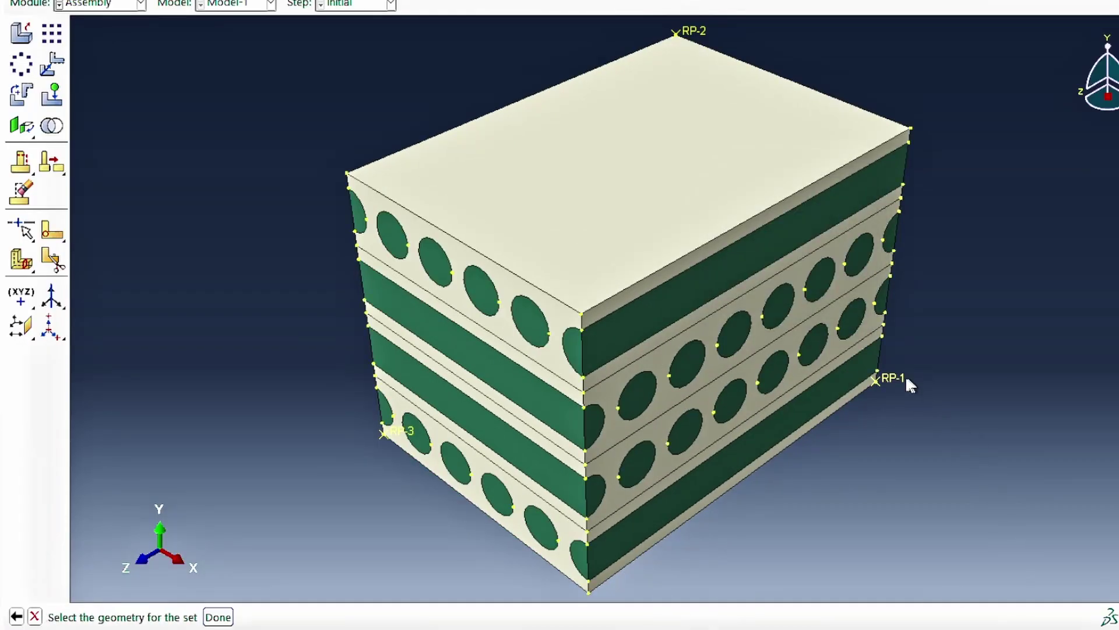
pyautogui.click(217, 617)
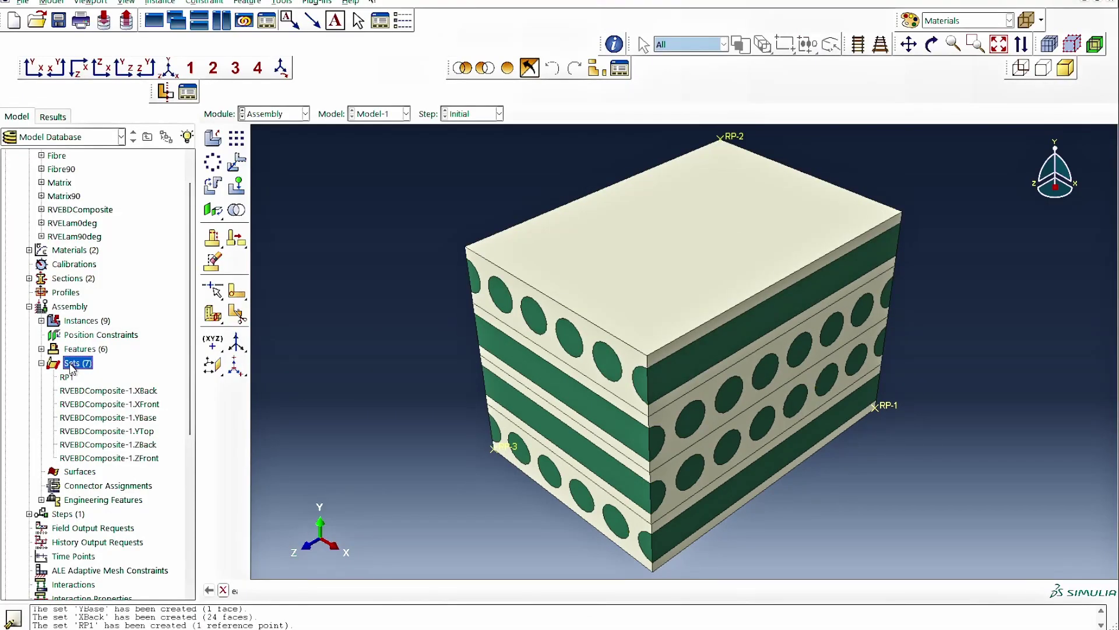
# - Create an assembly geometry set named RP2 from reference point RP-2
pyautogui.doubleClick(87, 357)
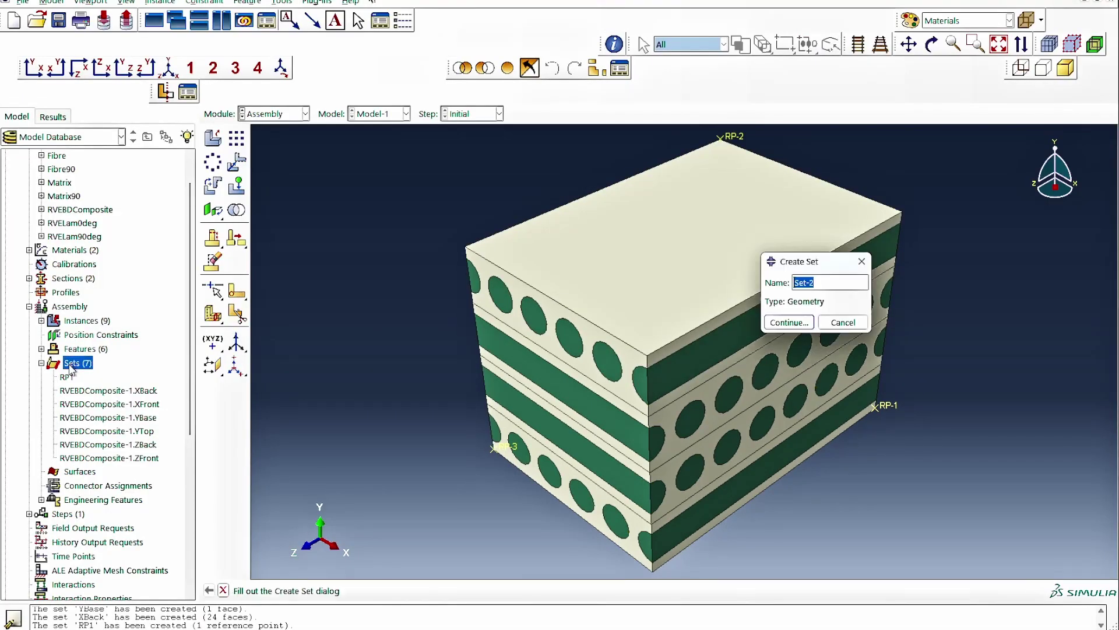
pyautogui.write('RP')
pyautogui.press('Return')
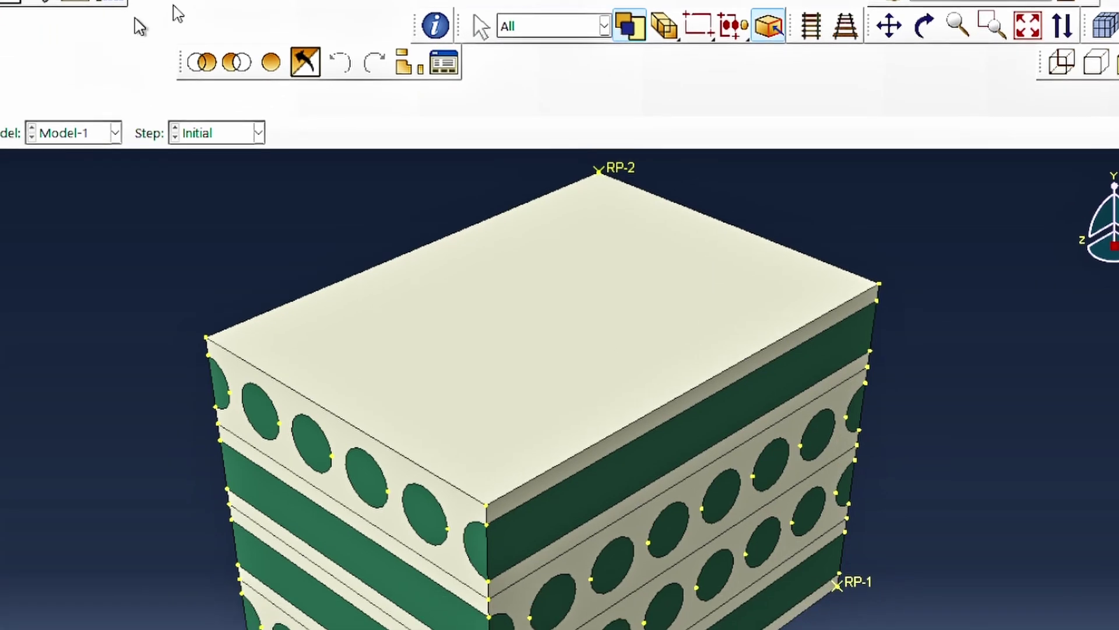
pyautogui.click(594, 173)
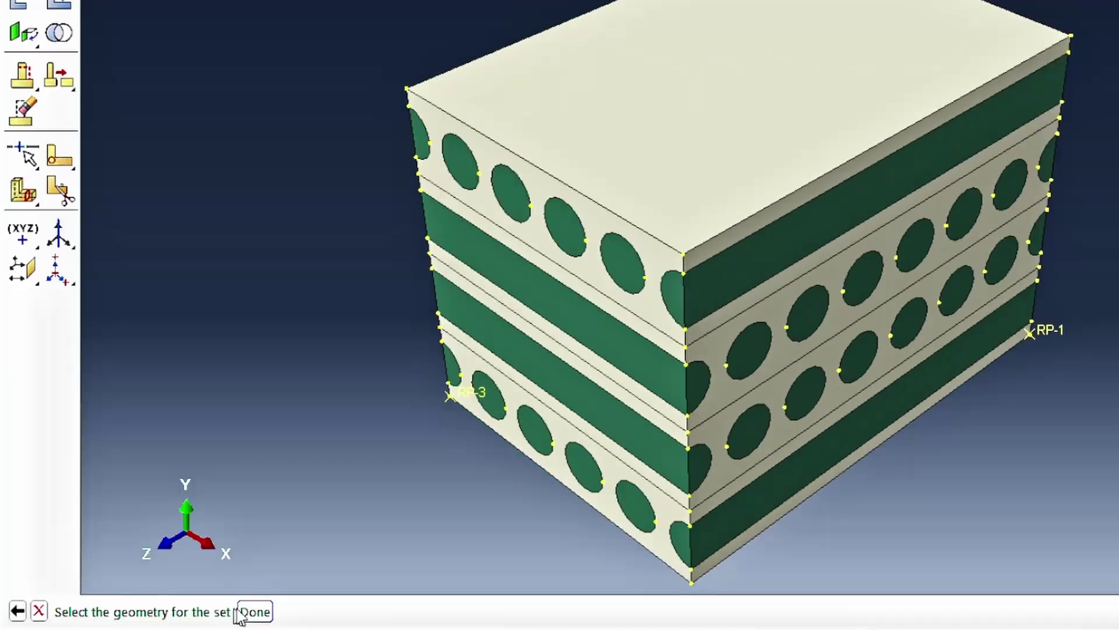
pyautogui.click(256, 612)
# - Create an assembly geometry set named RP3 from reference point RP-3
pyautogui.doubleClick(72, 362)
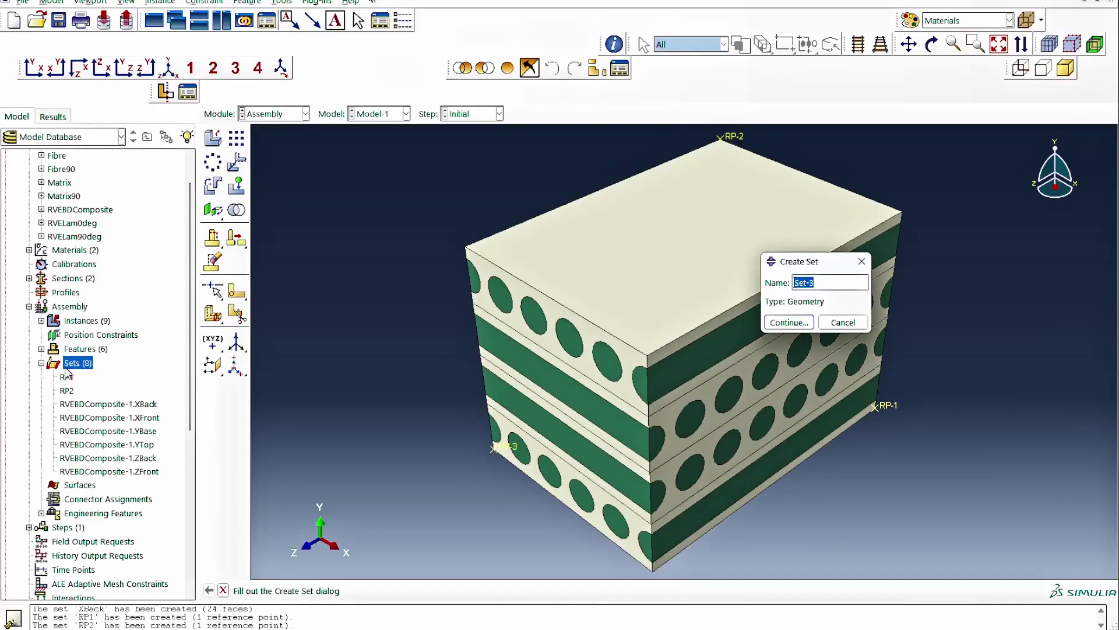
pyautogui.write('RP3')
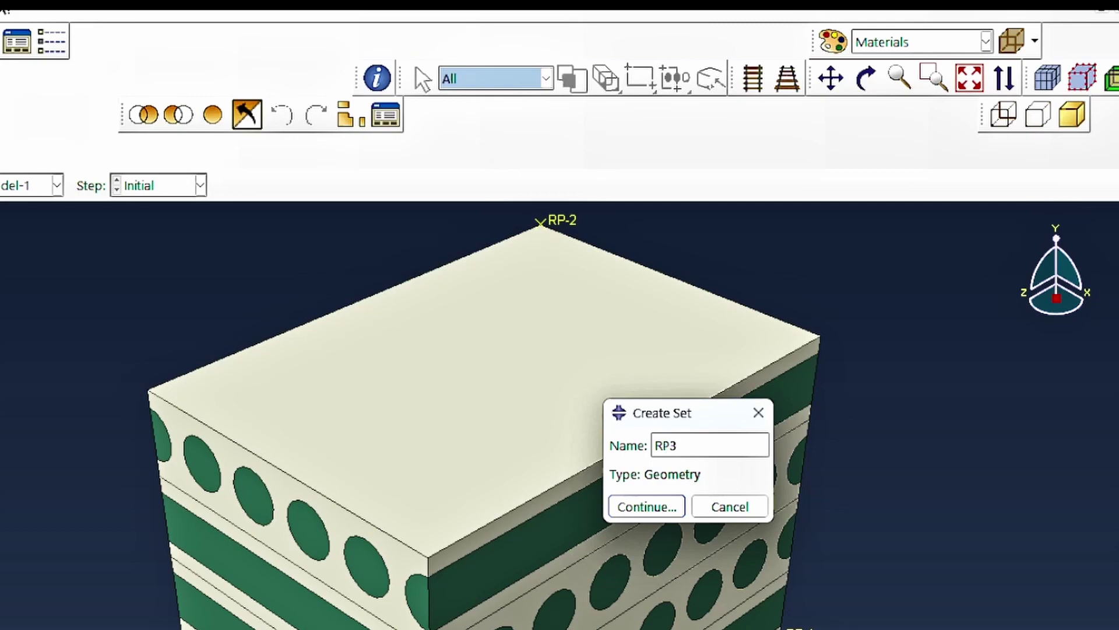
pyautogui.press('Return')
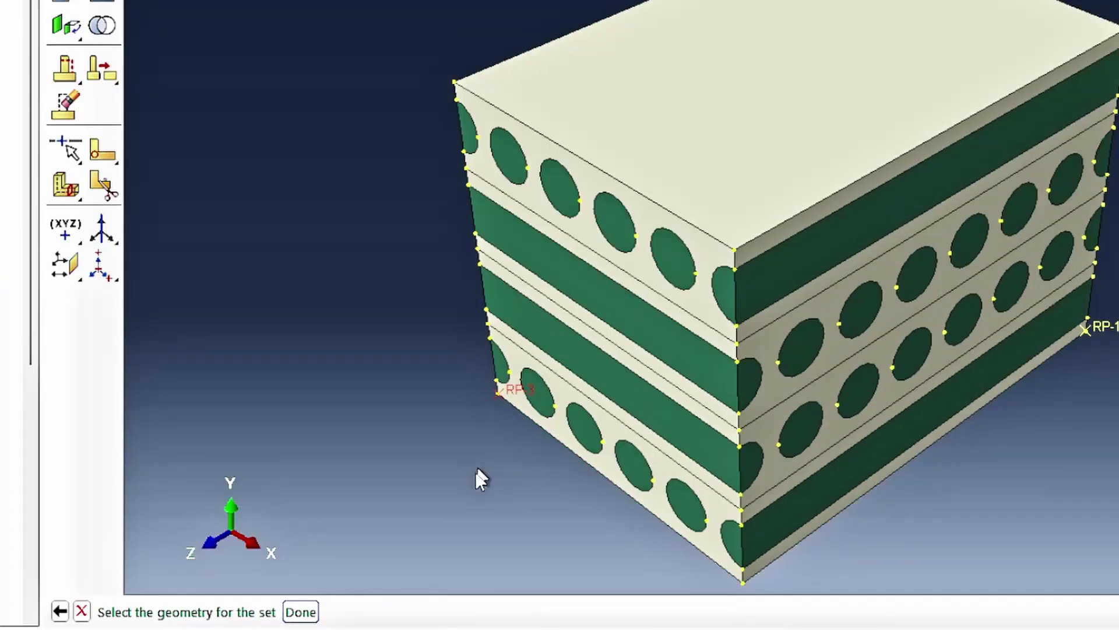
pyautogui.click(301, 612)
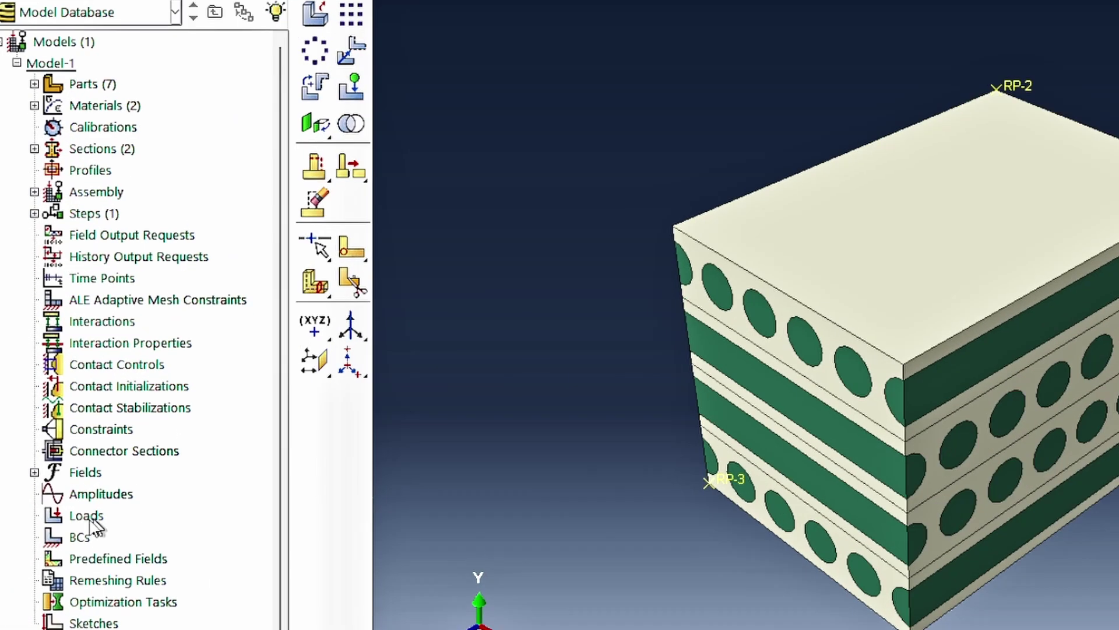
# - Create a Displacement/Rotation boundary condition named XBackR in the Initial step, restraining U1 on the set RVEBDComposite-1.XBack
pyautogui.click(58, 481)
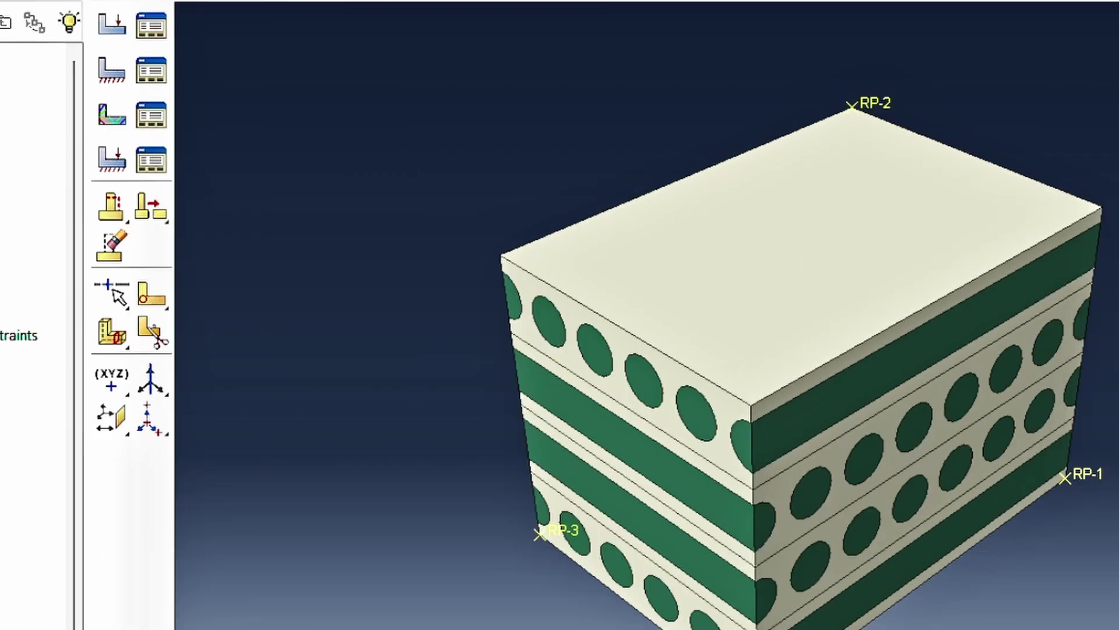
pyautogui.doubleClick(84, 551)
pyautogui.write('X')
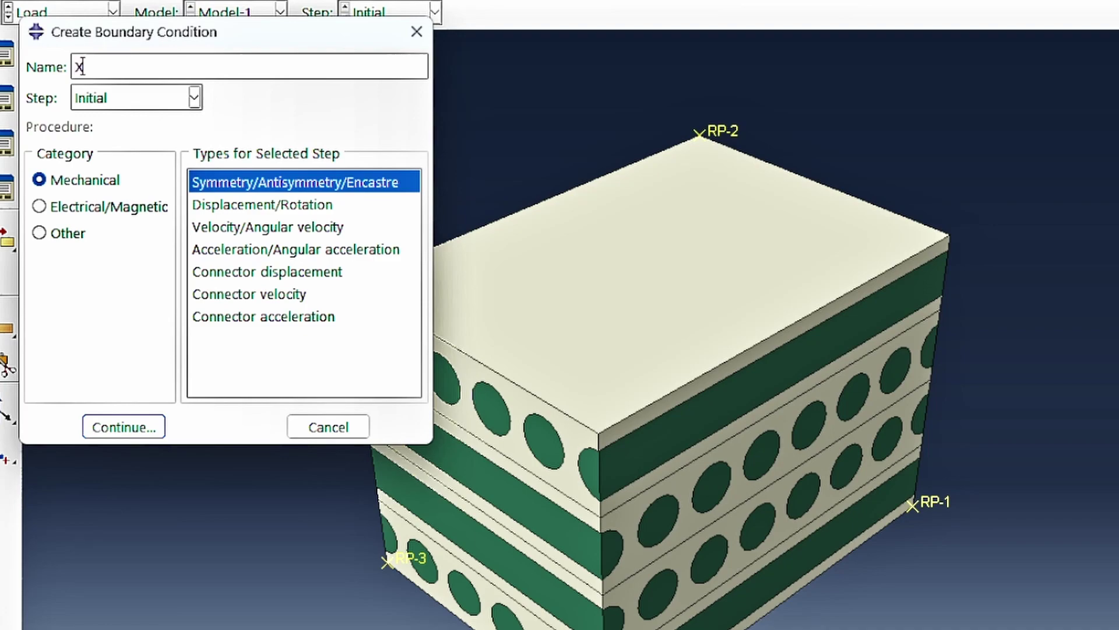
pyautogui.write('BackR')
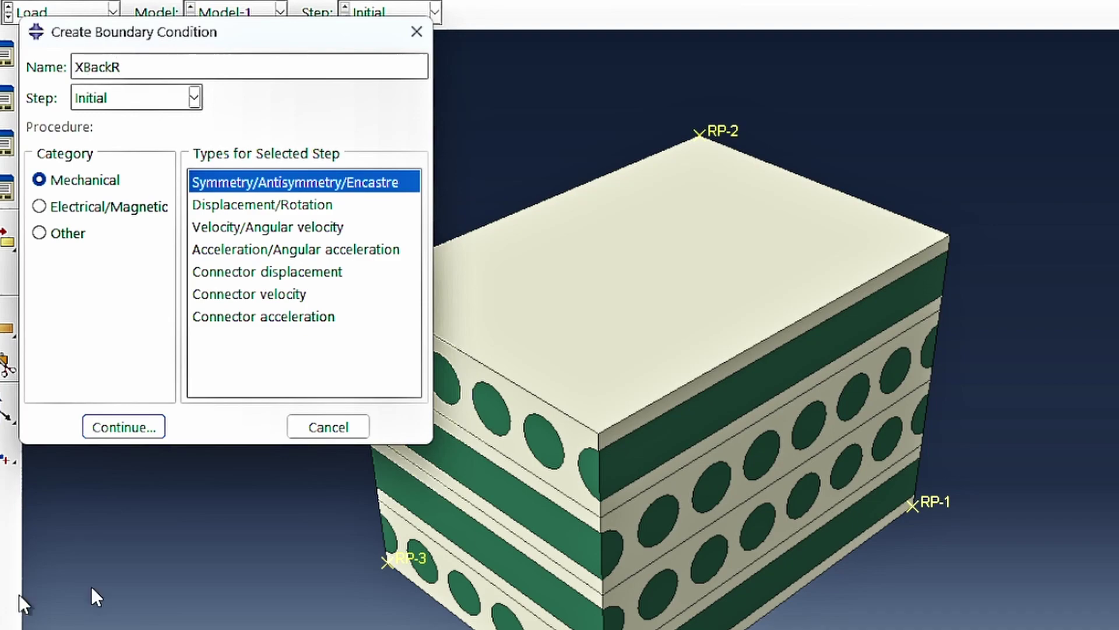
pyautogui.click(265, 204)
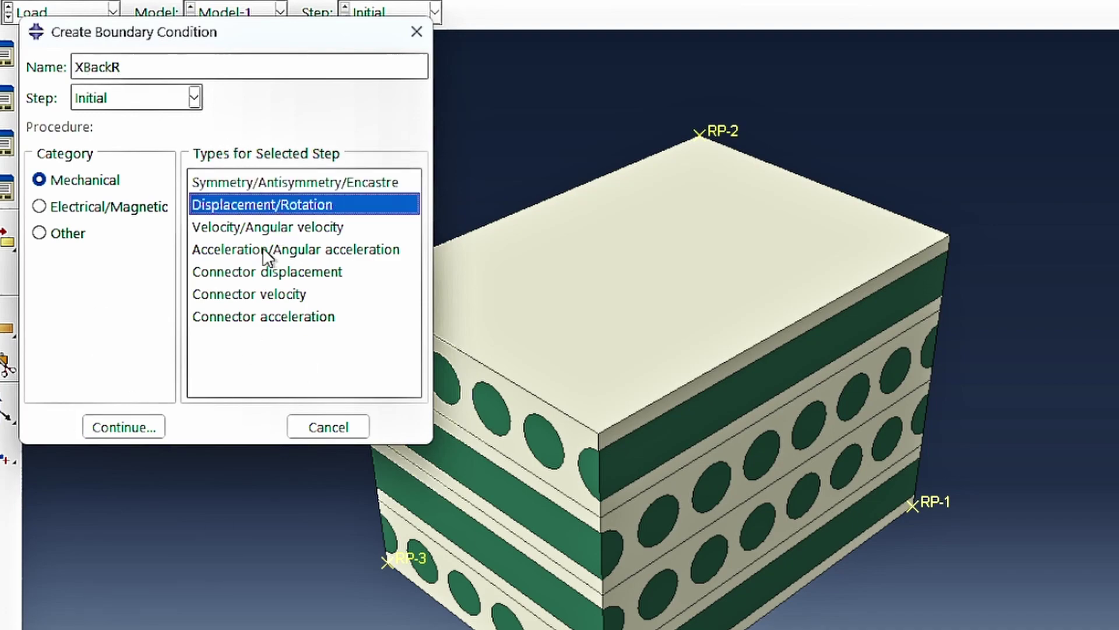
pyautogui.click(143, 432)
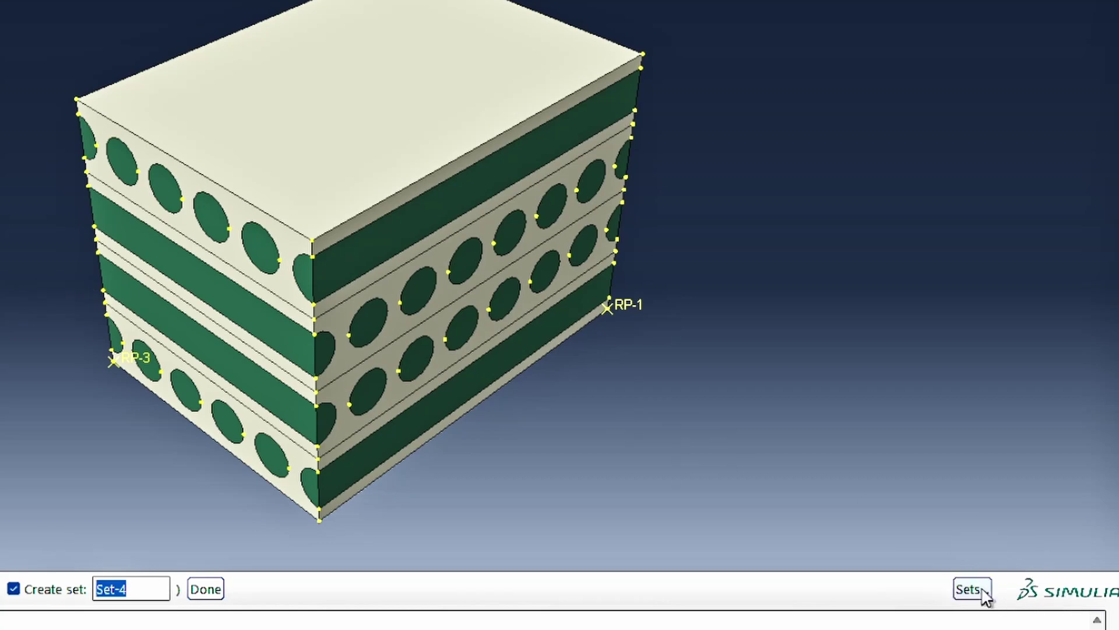
pyautogui.click(973, 589)
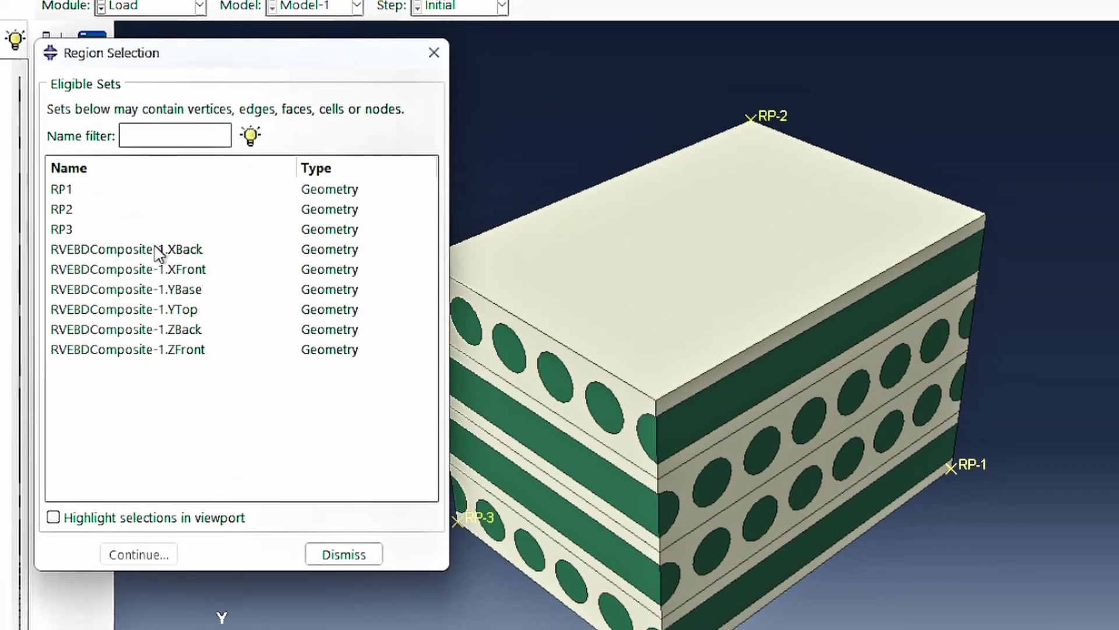
pyautogui.click(158, 252)
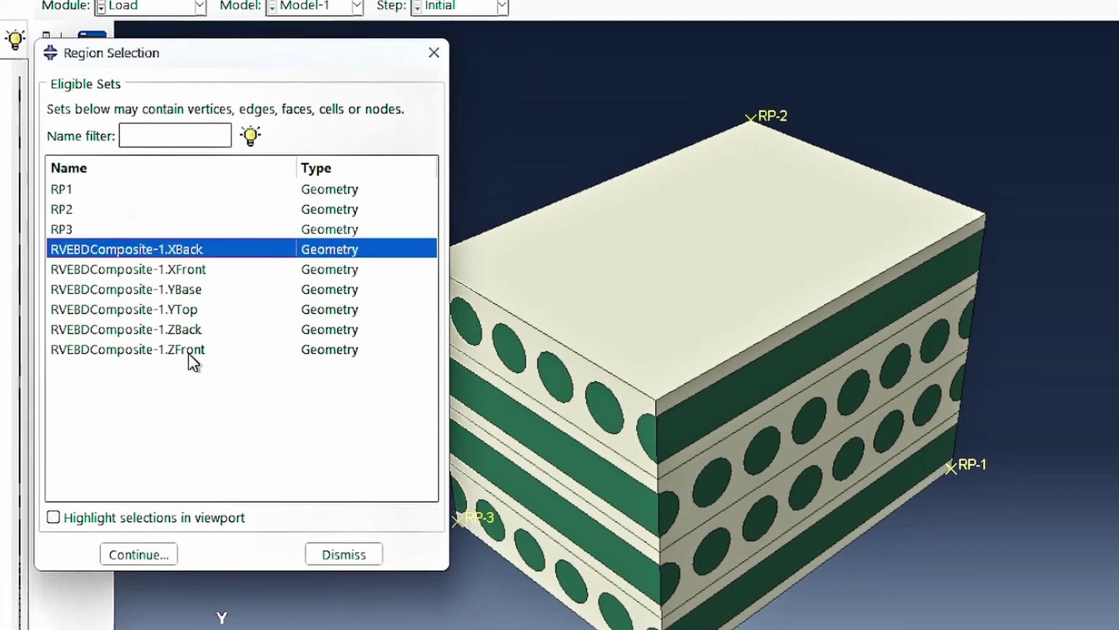
pyautogui.click(114, 519)
pyautogui.click(176, 557)
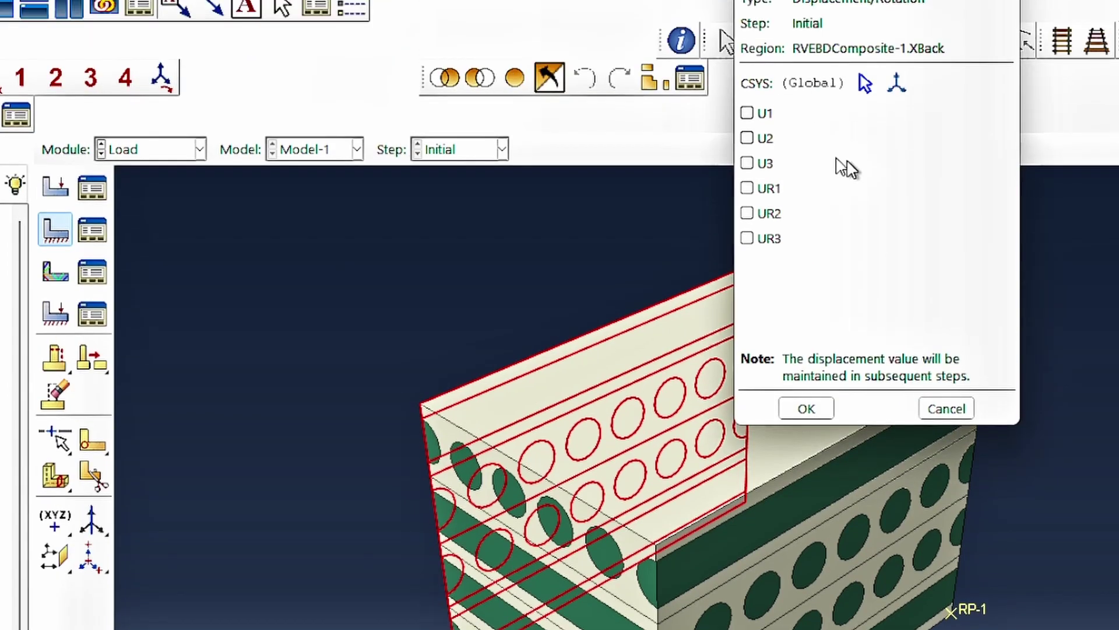
pyautogui.click(766, 114)
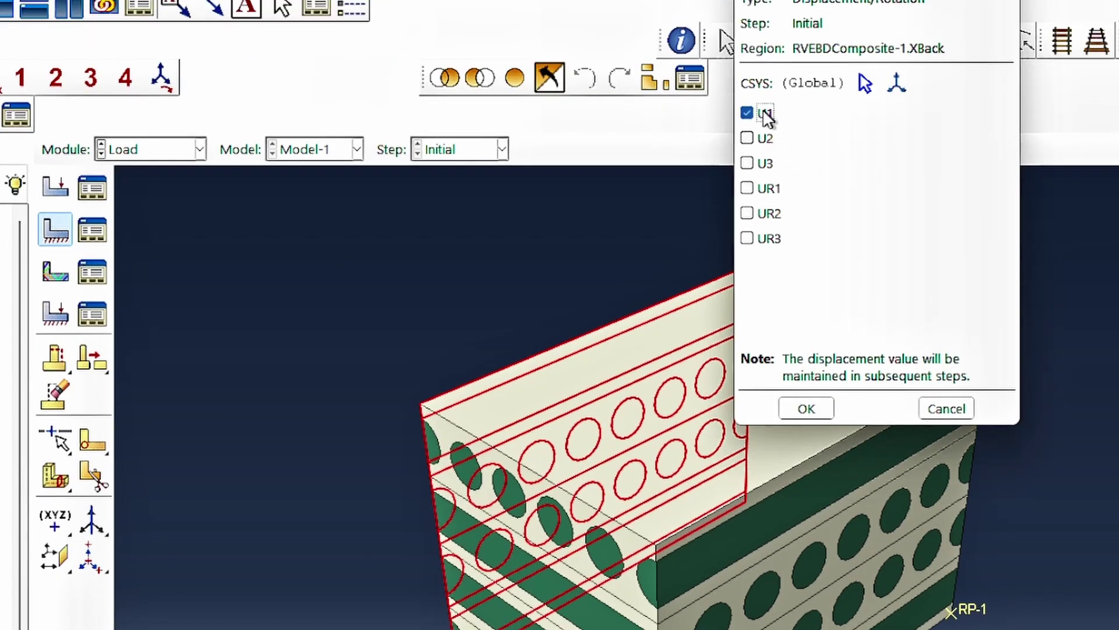
pyautogui.click(806, 408)
# - Create a Displacement/Rotation boundary condition named YBaseR in the Initial step, restraining U2 on the set RVEBDComposite-1.YBase
pyautogui.doubleClick(63, 481)
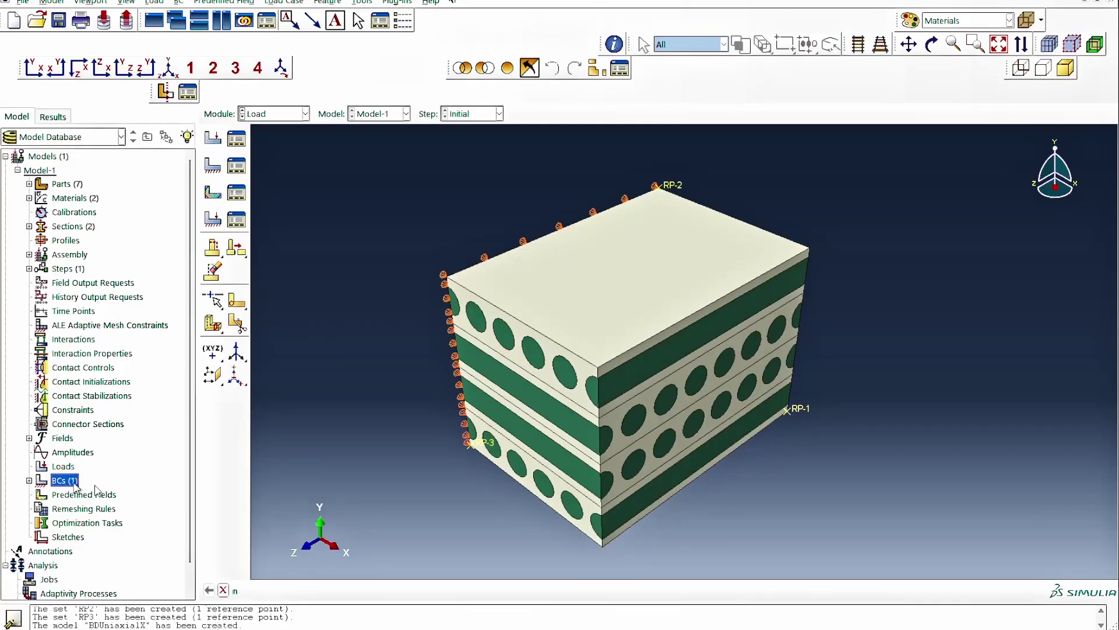
pyautogui.write('YBase')
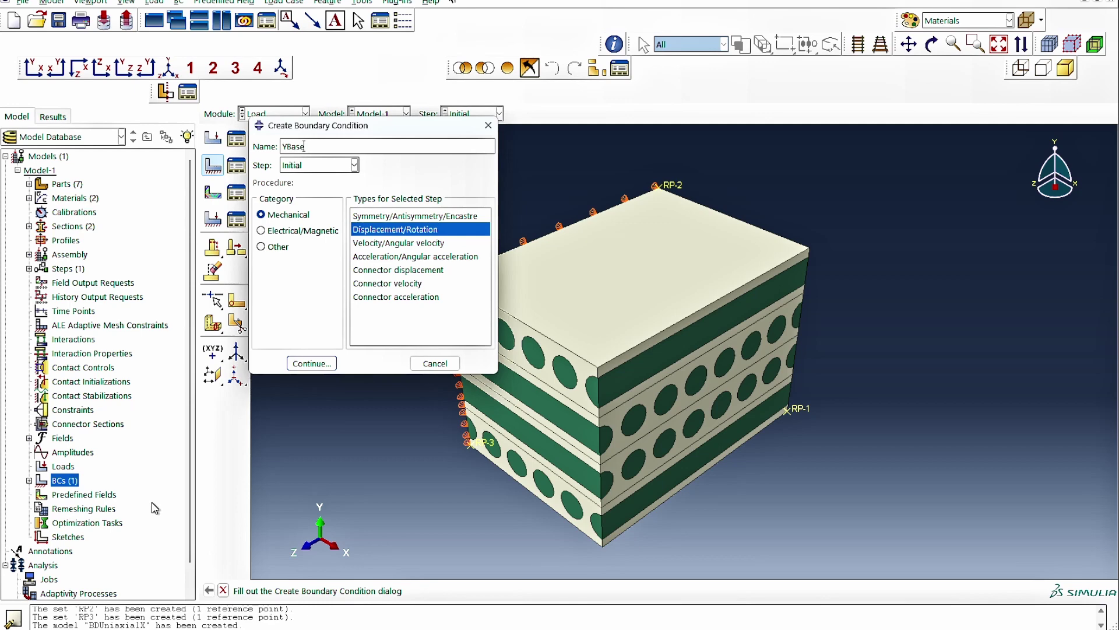
pyautogui.press('Return')
pyautogui.click(292, 296)
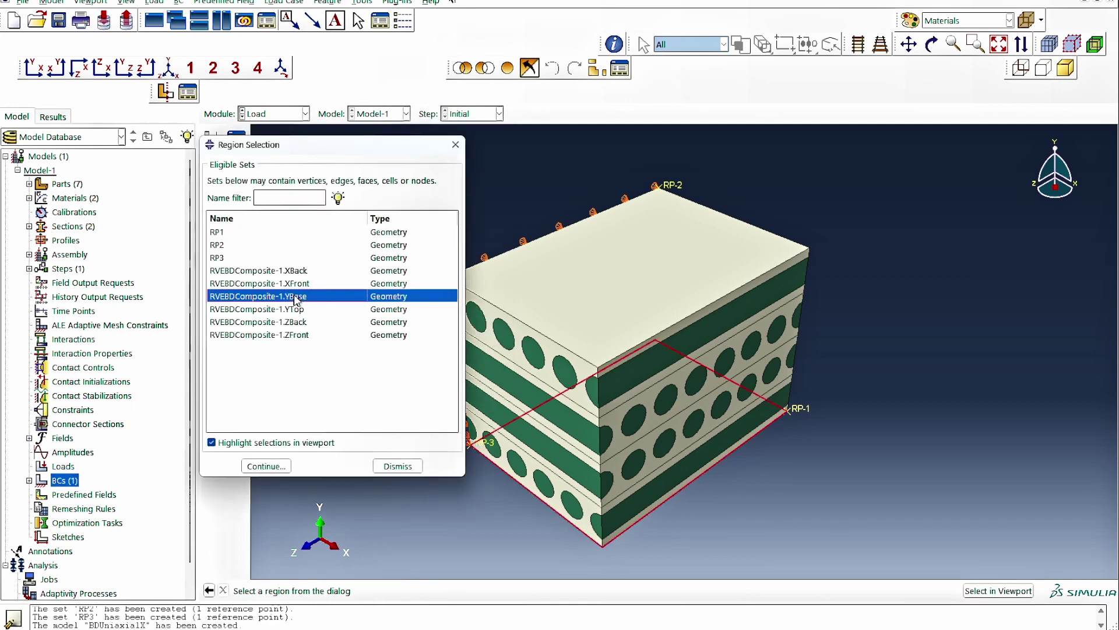
pyautogui.click(267, 466)
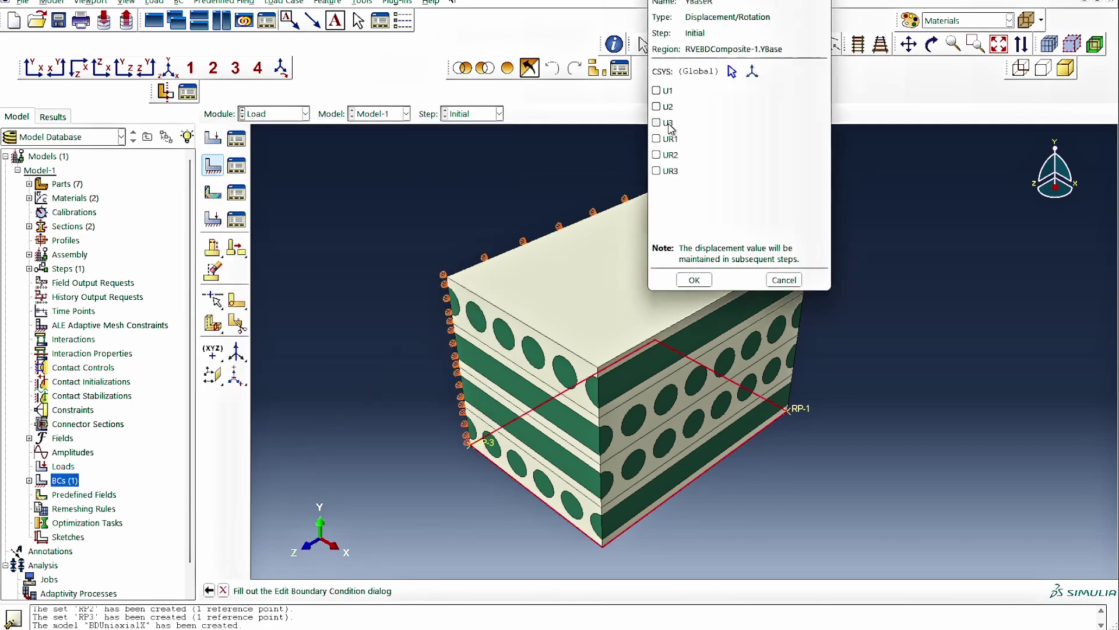
pyautogui.click(658, 107)
pyautogui.click(696, 280)
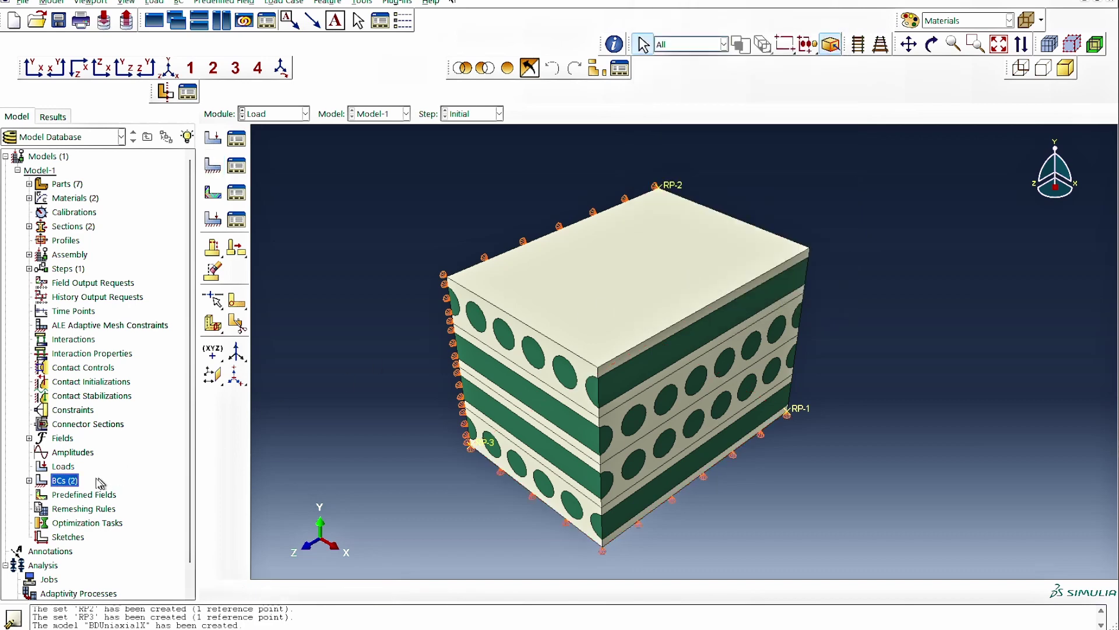
# - Create a Displacement/Rotation boundary condition named ZBackR in the Initial step, restraining U3 on the set RVEBDComposite-1.ZBack
pyautogui.doubleClick(66, 482)
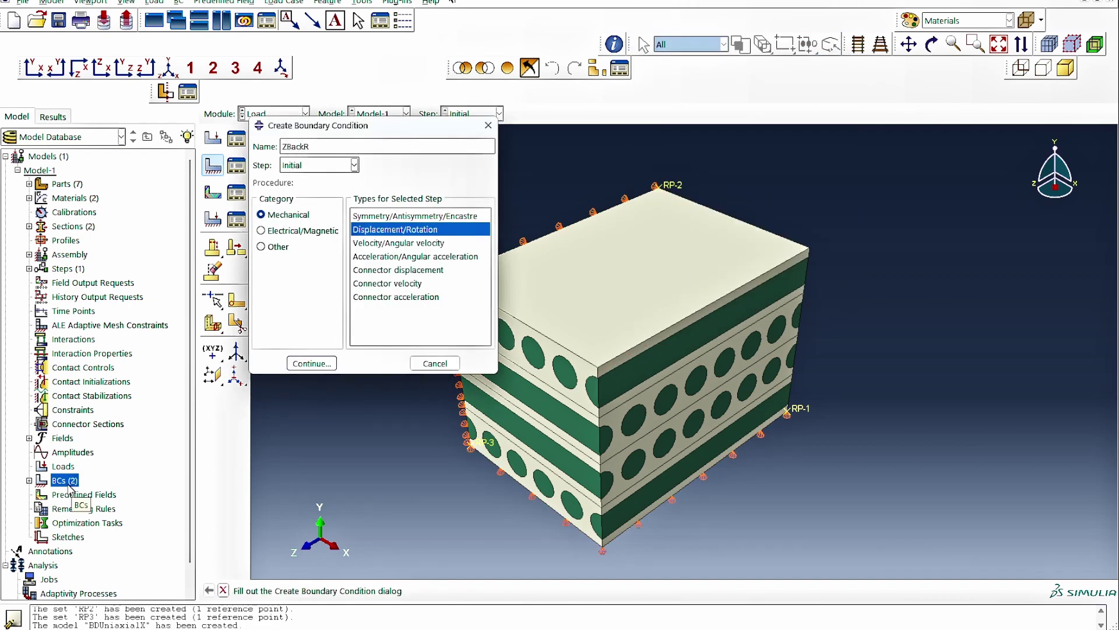
pyautogui.press('Return')
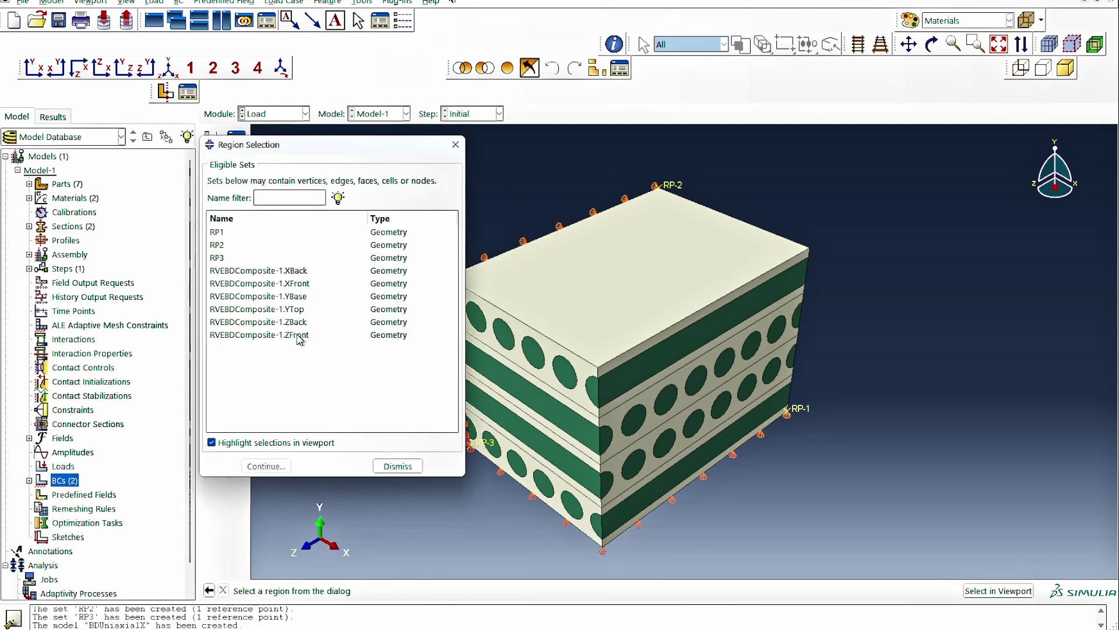
pyautogui.click(280, 322)
pyautogui.click(267, 466)
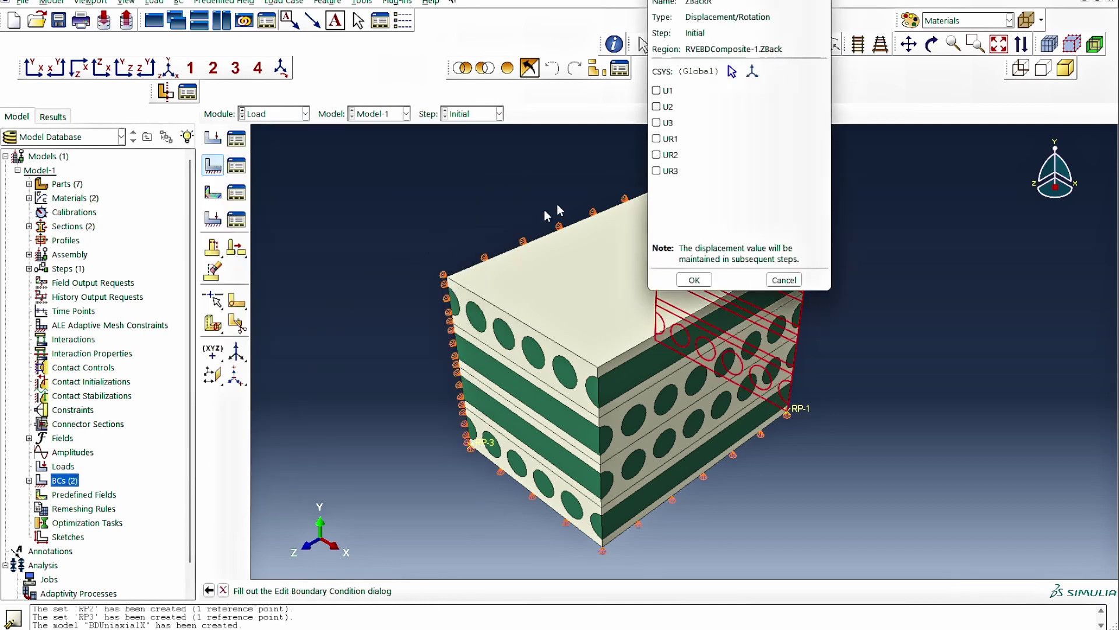
pyautogui.click(657, 123)
pyautogui.click(693, 280)
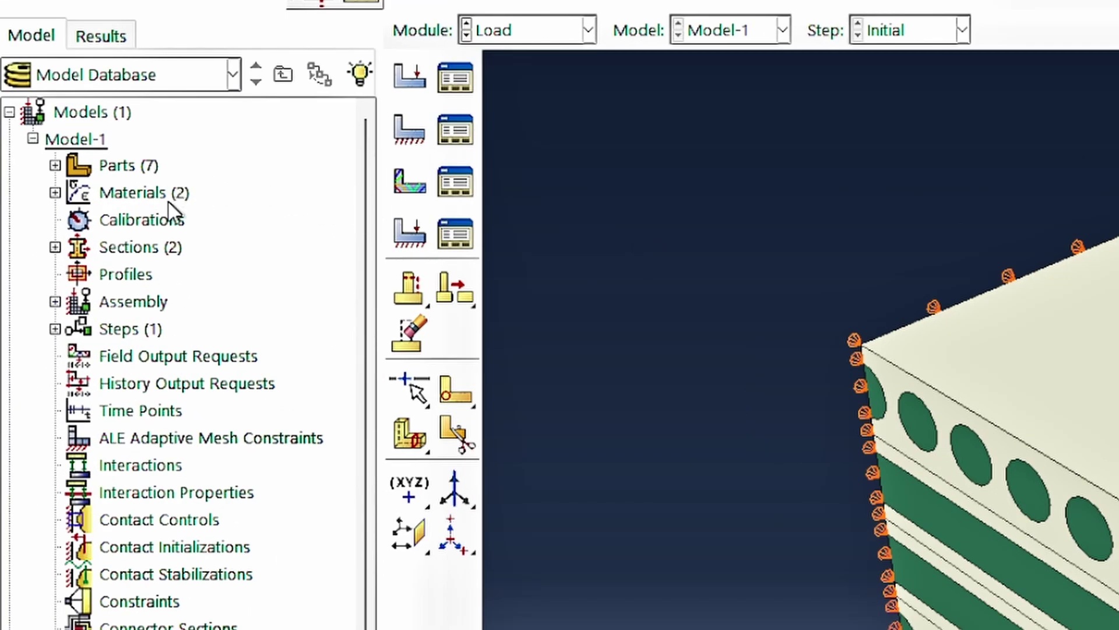
# - Collapse Model-1 in the model tree and copy it to a new model named BDUniaxialX
pyautogui.click(33, 138)
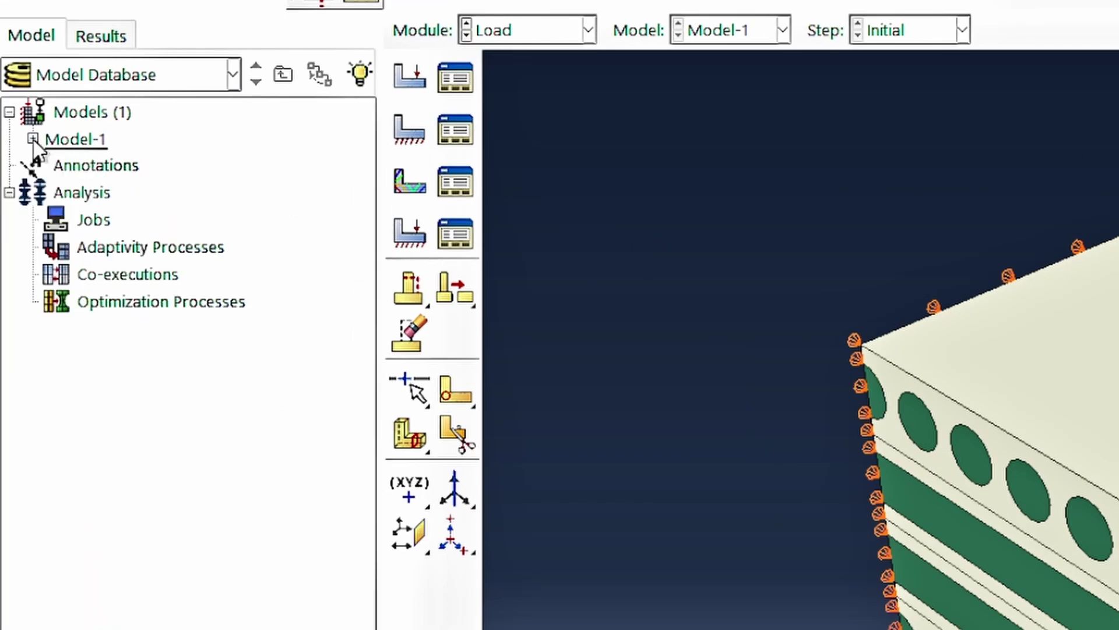
pyautogui.rightClick(72, 145)
pyautogui.click(167, 183)
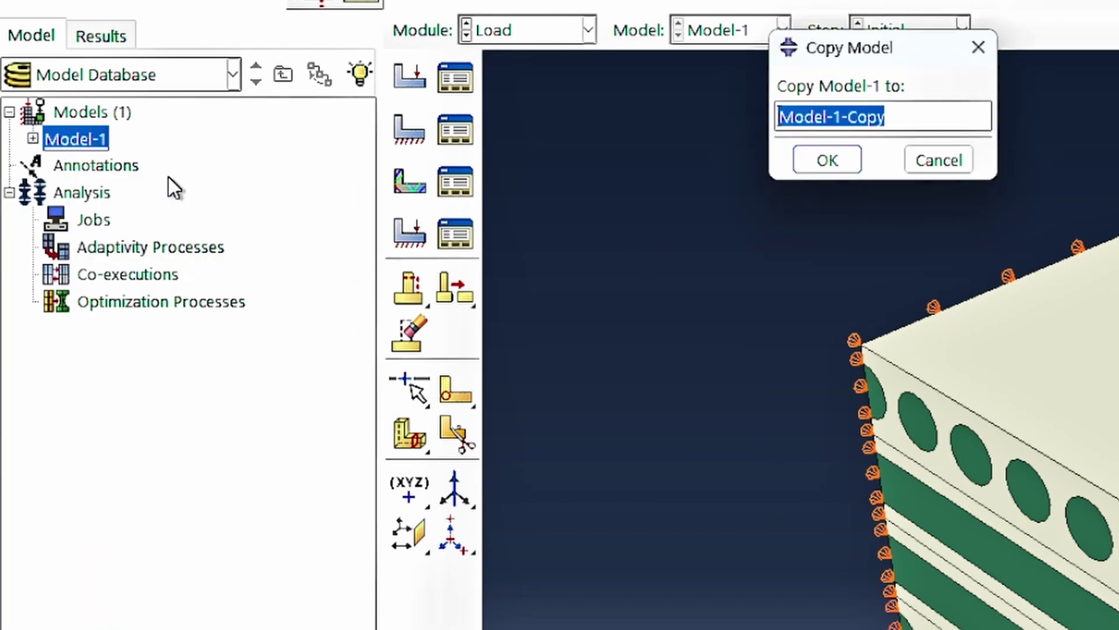
pyautogui.write('BDUniaxialX')
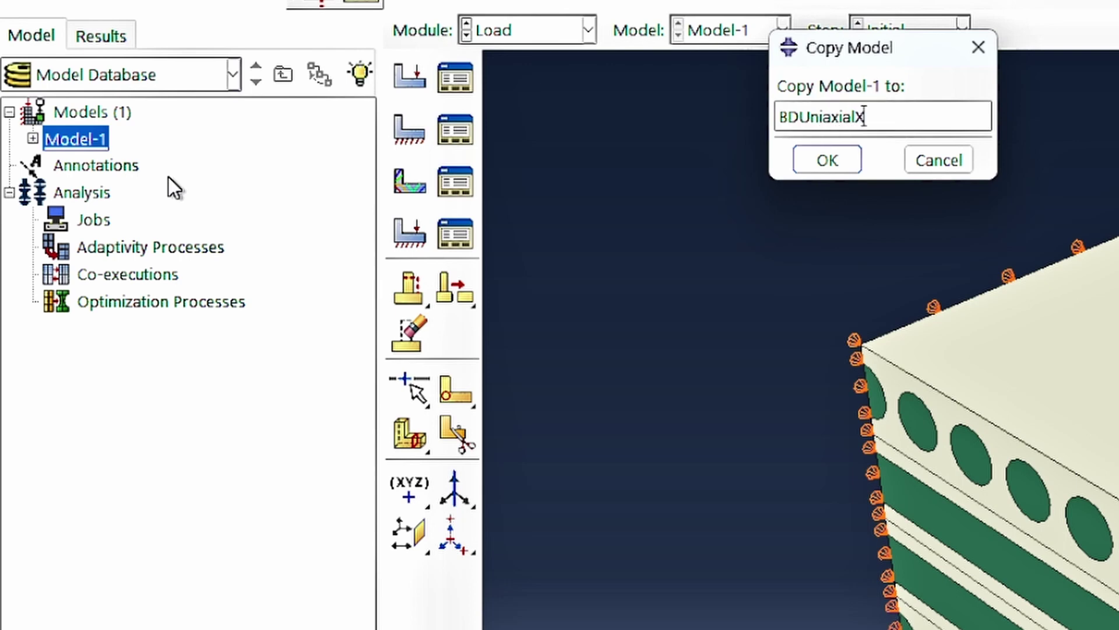
pyautogui.press('Return')
# - Create a Static, General step named LoadingStep after the Initial step in BDUniaxialX
pyautogui.doubleClick(119, 329)
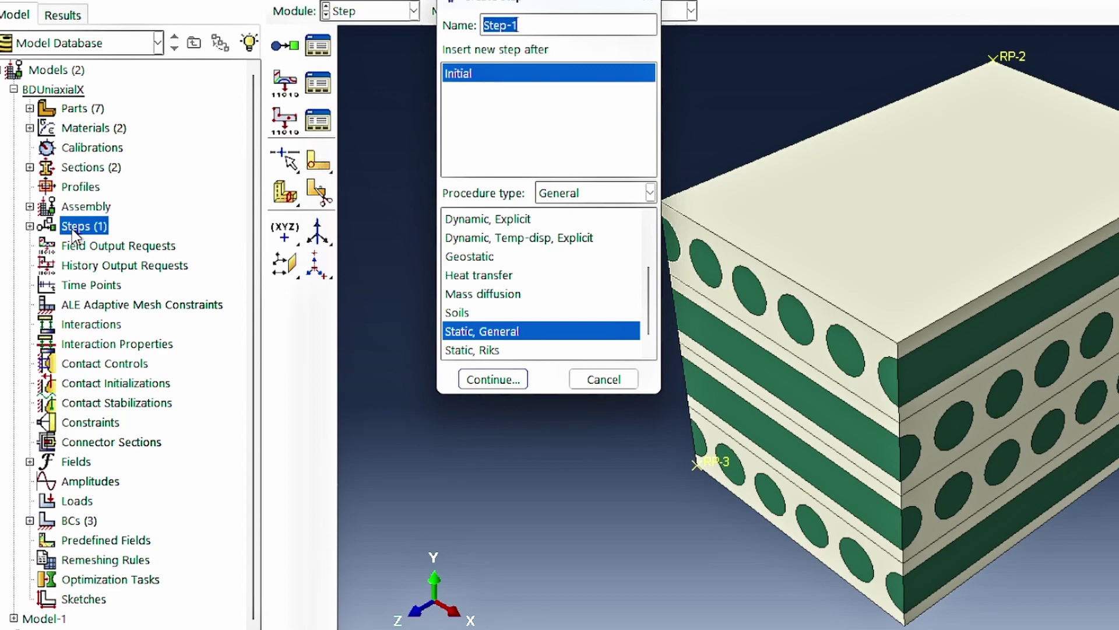
pyautogui.write('LoadingStep')
pyautogui.press('Return')
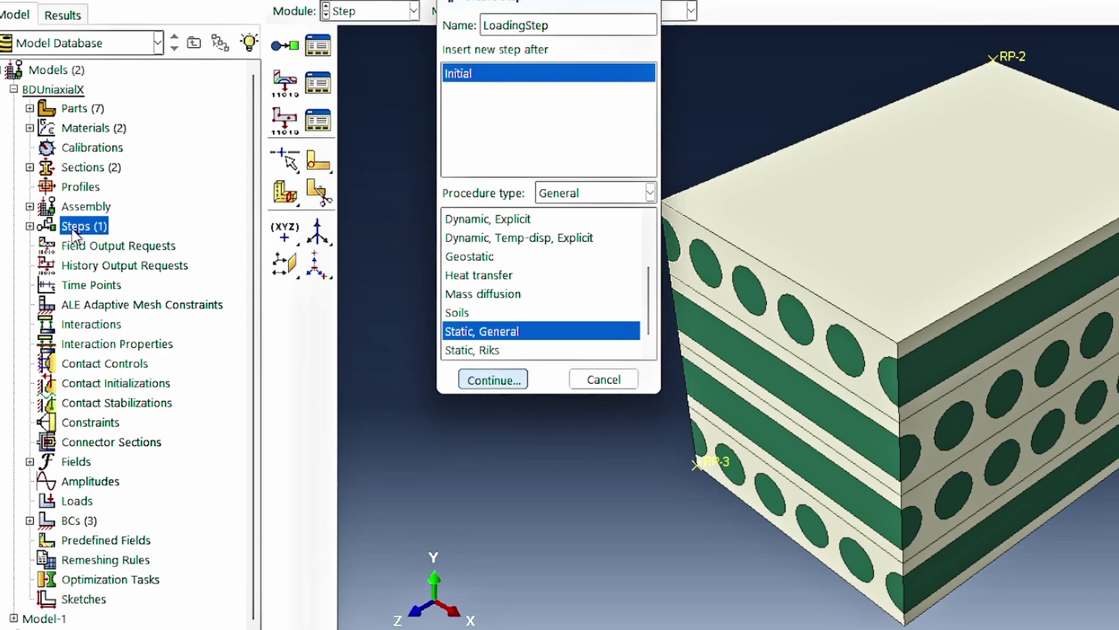
pyautogui.click(371, 570)
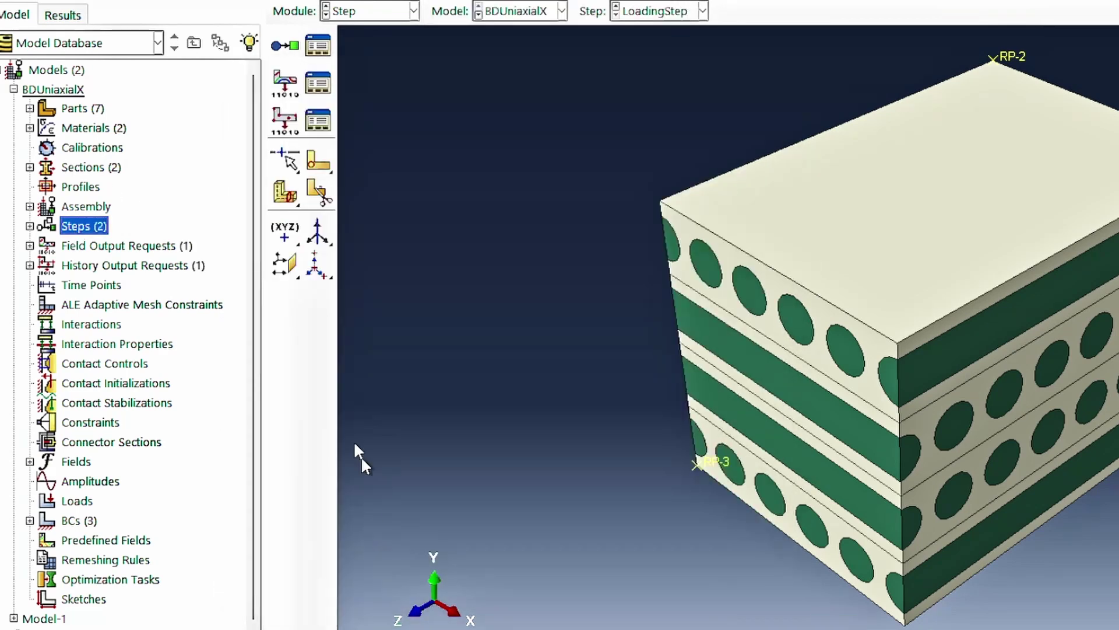
# - Create a Displacement/Rotation boundary condition named TensionX in LoadingStep on set RP1, with U1 set to 10
pyautogui.doubleClick(77, 521)
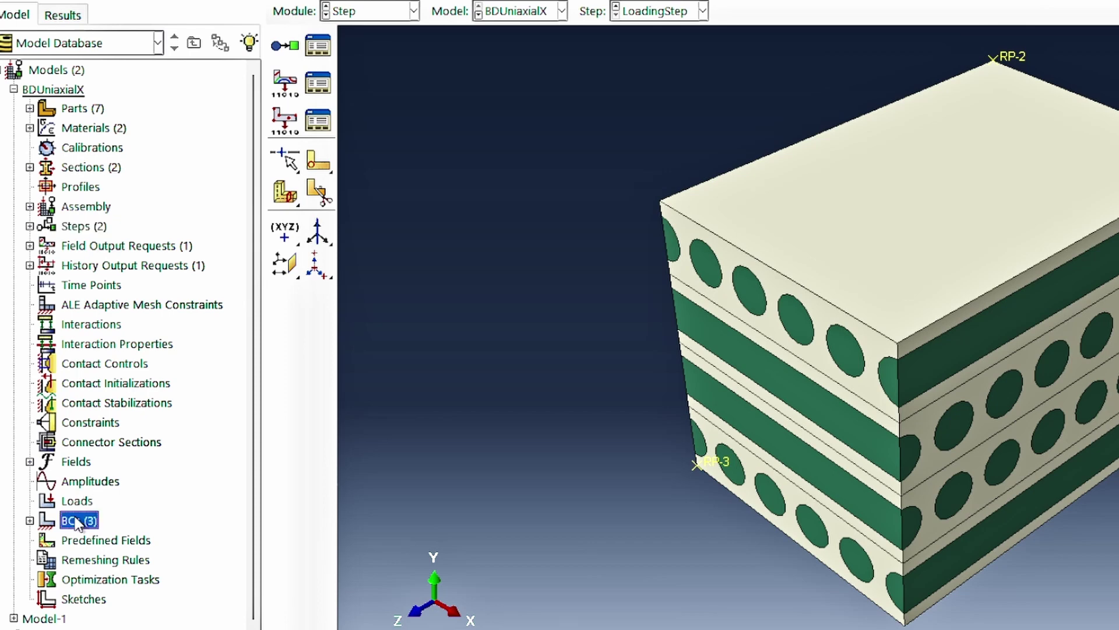
pyautogui.write('Tens')
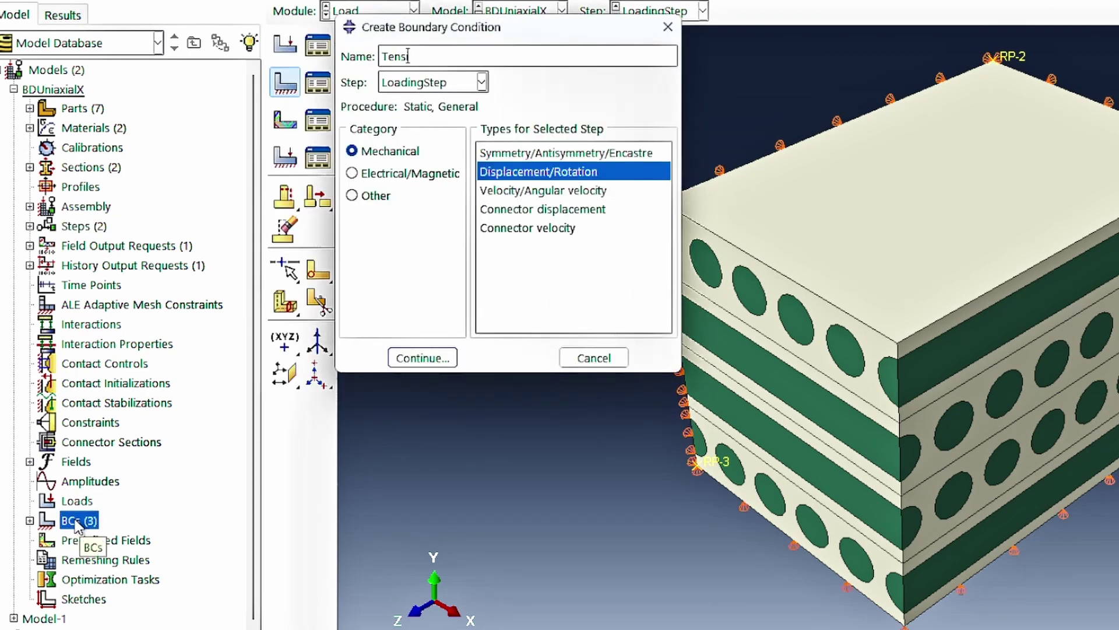
pyautogui.write('ionX')
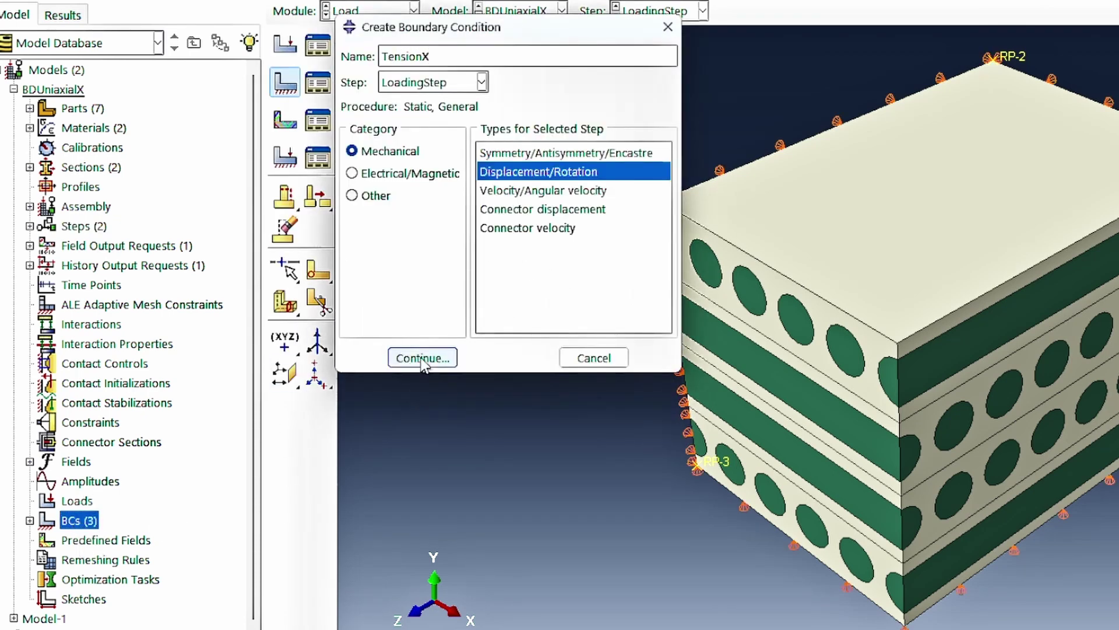
pyautogui.click(438, 357)
pyautogui.click(295, 176)
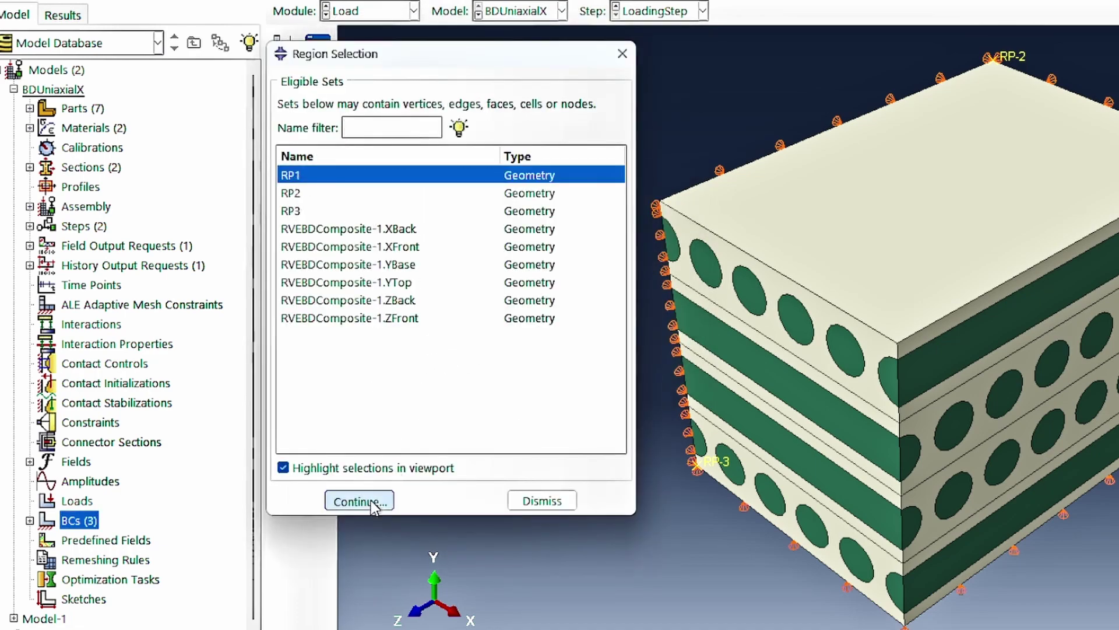
pyautogui.click(352, 500)
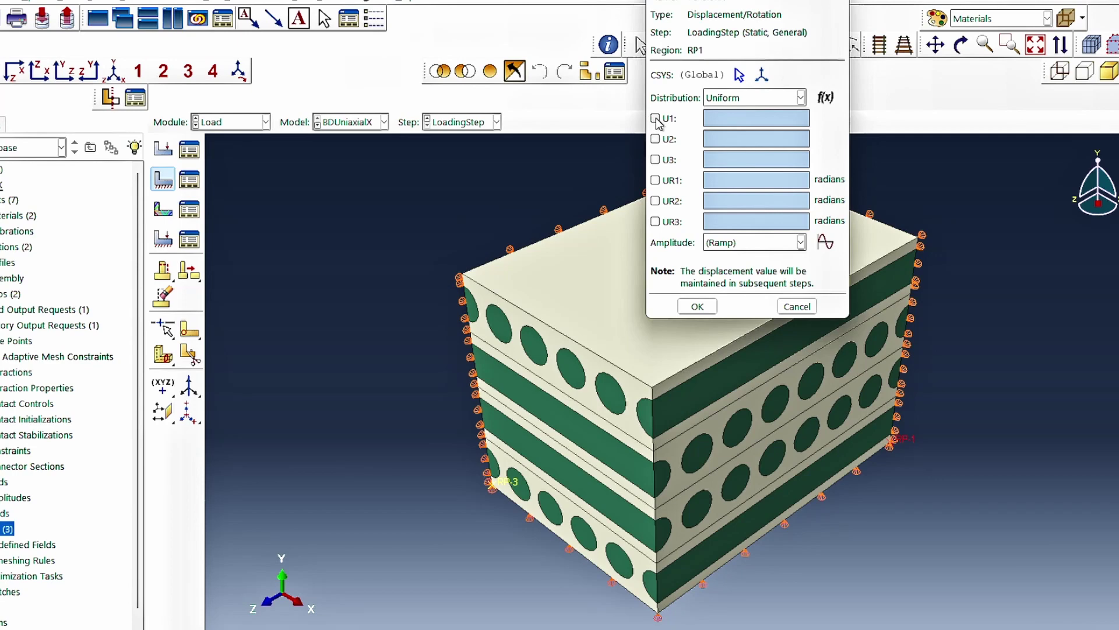
pyautogui.click(655, 118)
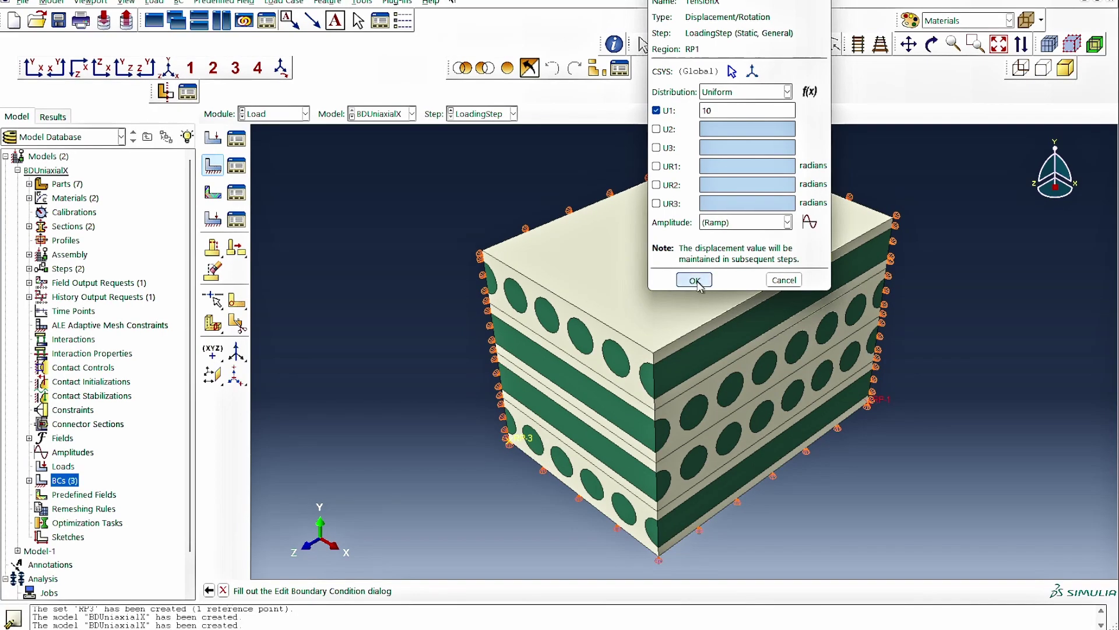
pyautogui.click(697, 306)
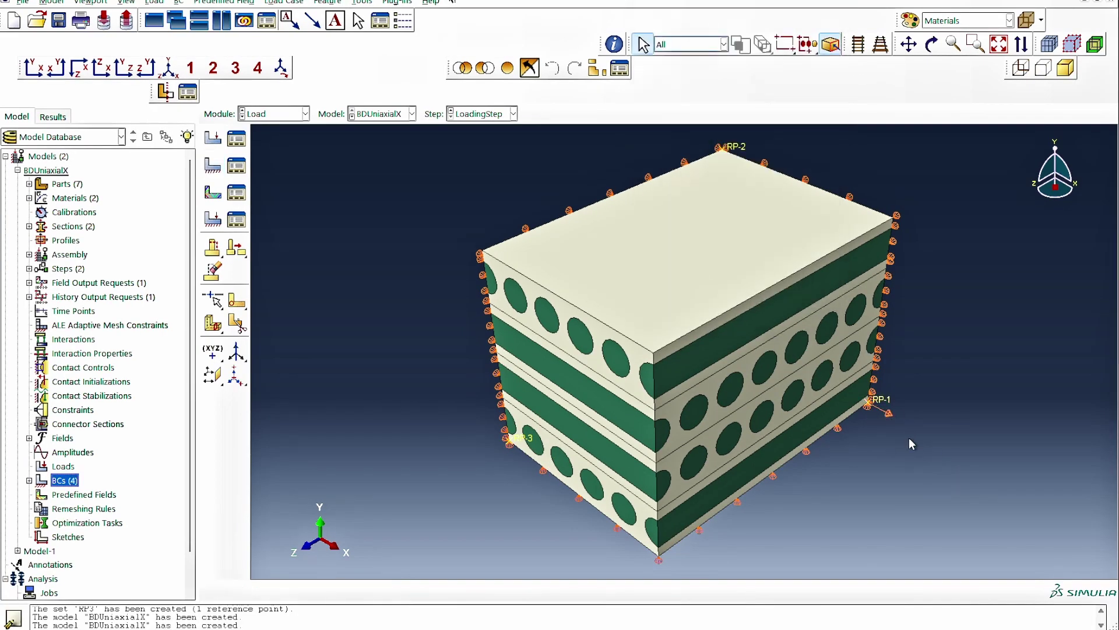
# - Start an Equation constraint named constraintEqn in the BDUniaxialX model
pyautogui.click(71, 410)
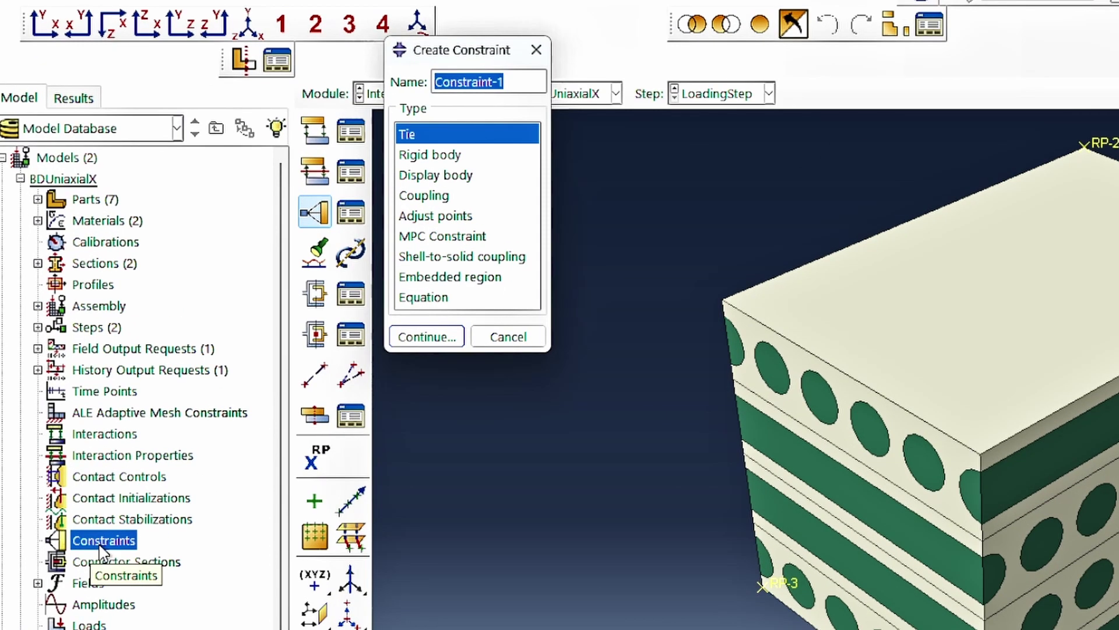
pyautogui.write('const')
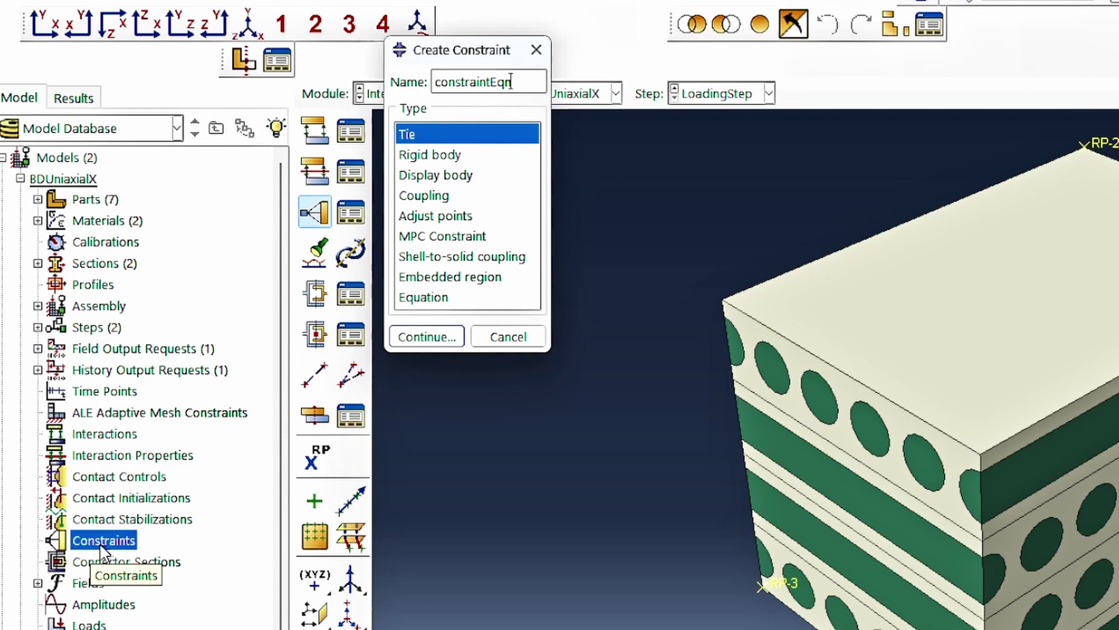
pyautogui.write('raintEqn')
pyautogui.click(423, 297)
pyautogui.click(427, 337)
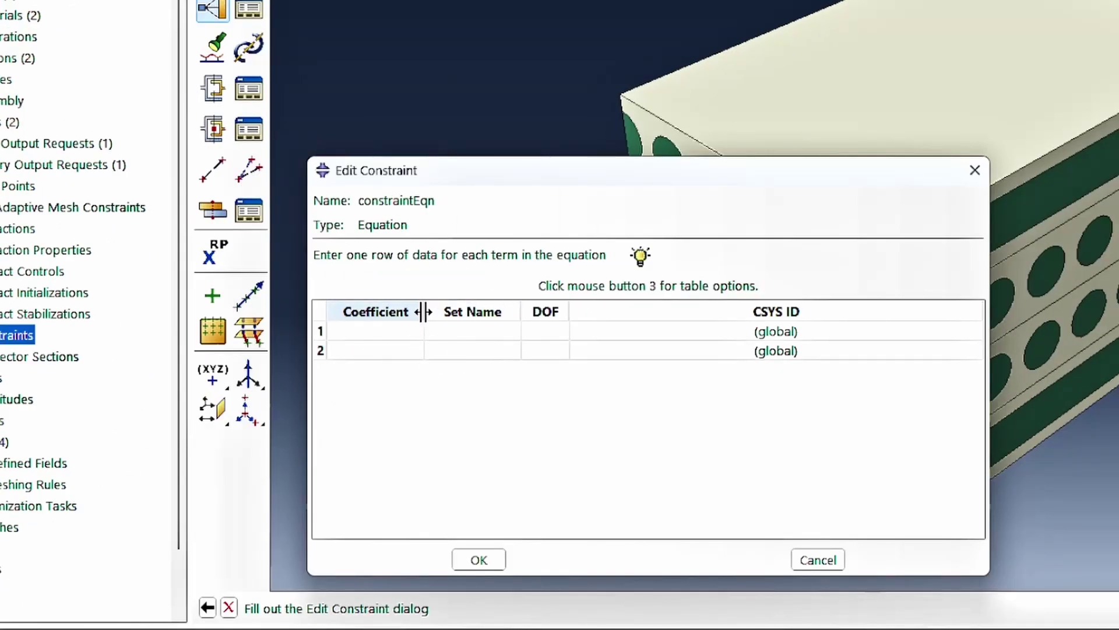
# - Enter coefficients 1 and -1 for the first and second terms of the BDUniaxialX constraint equation
pyautogui.moveTo(423, 312); pyautogui.dragTo(463, 312)
pyautogui.click(330, 330)
pyautogui.write('1')
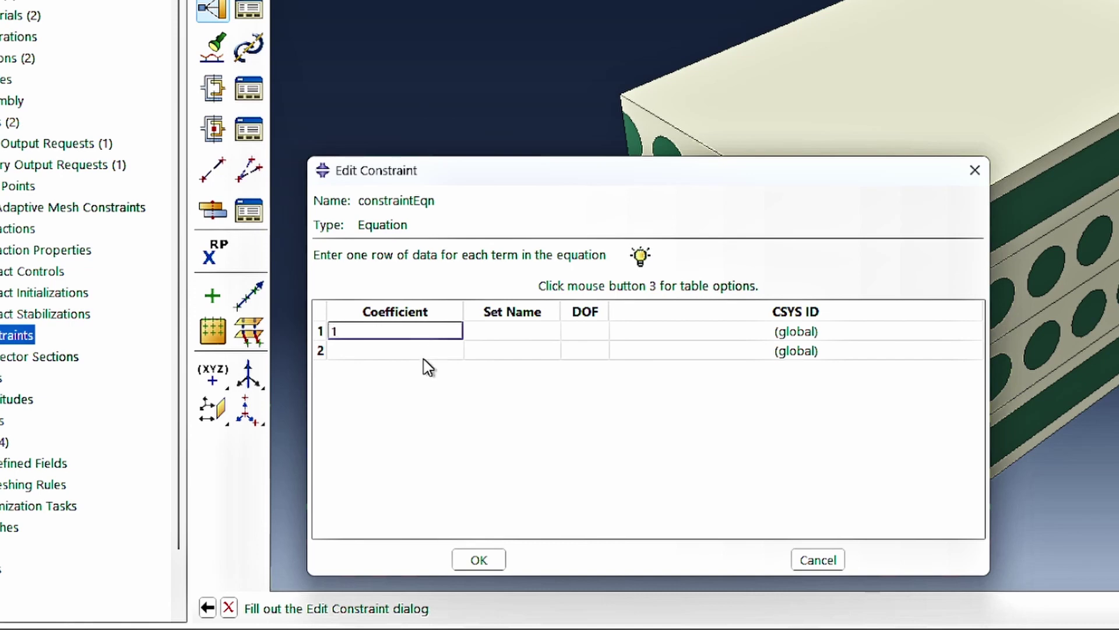
pyautogui.press('Return')
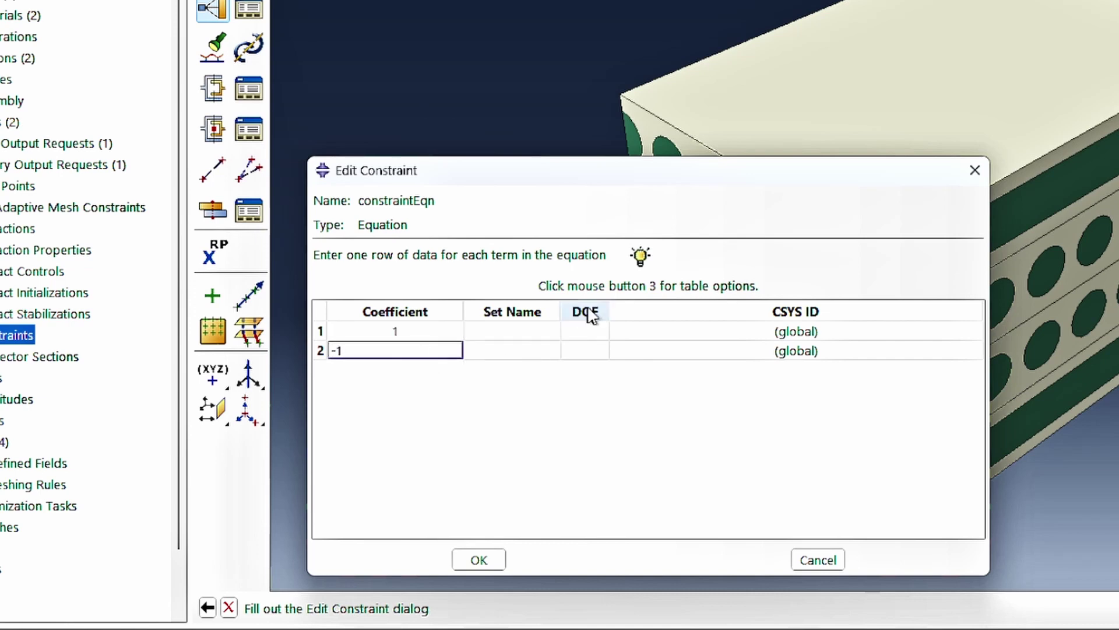
pyautogui.write('-1')
# - Assign the set RVEBDComposite-1.XFront and DOF 1 to the equation's first term
pyautogui.moveTo(559, 308); pyautogui.dragTo(655, 309)
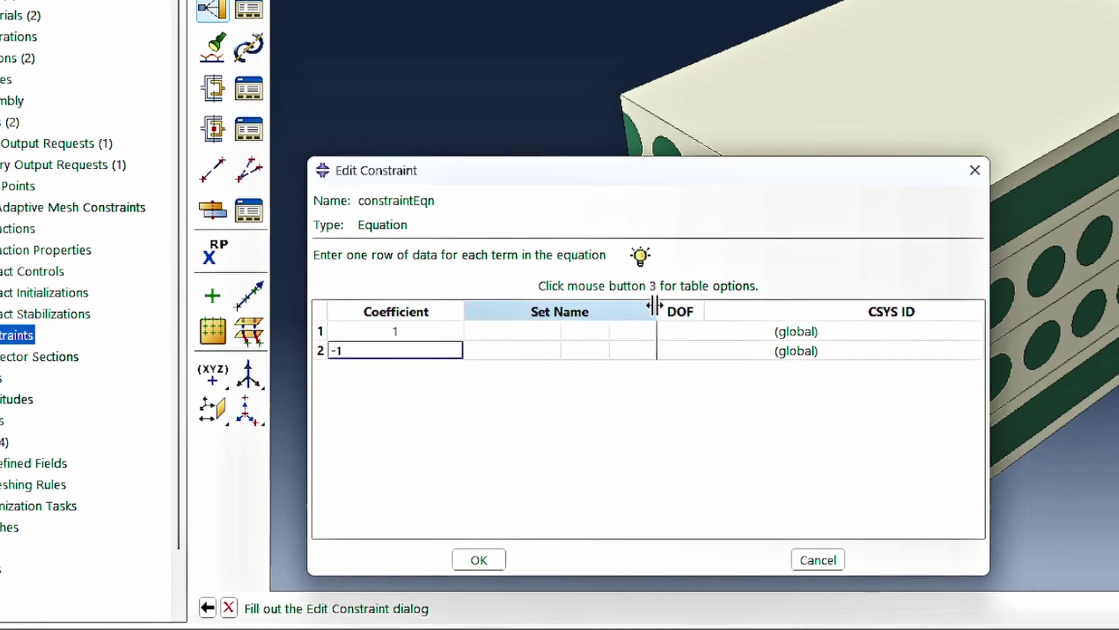
pyautogui.click(575, 332)
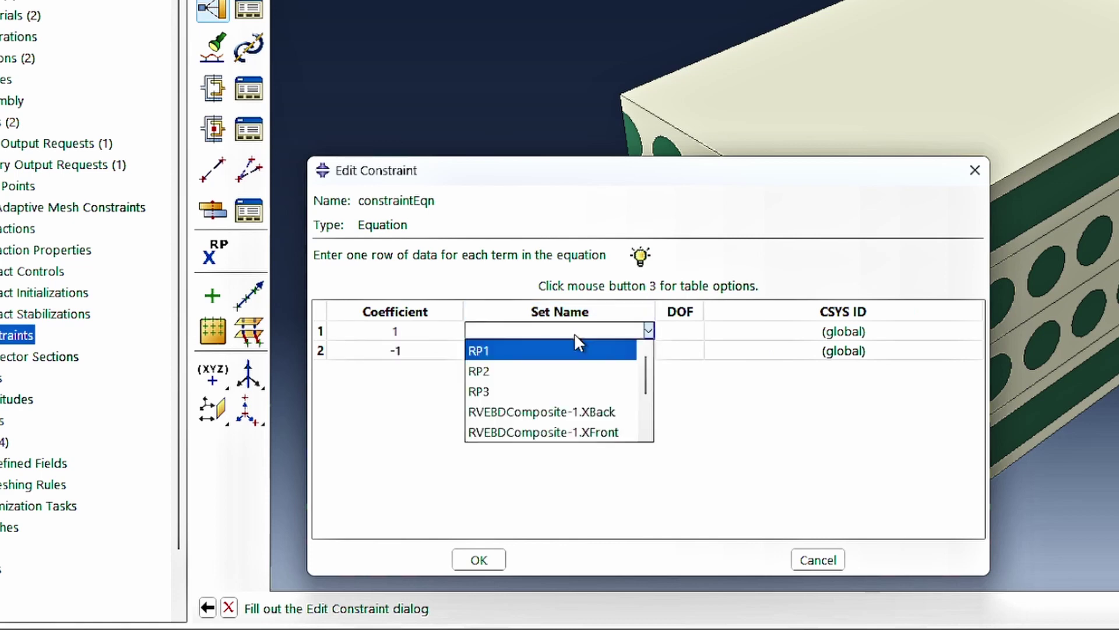
pyautogui.click(589, 432)
pyautogui.click(659, 330)
pyautogui.write('1')
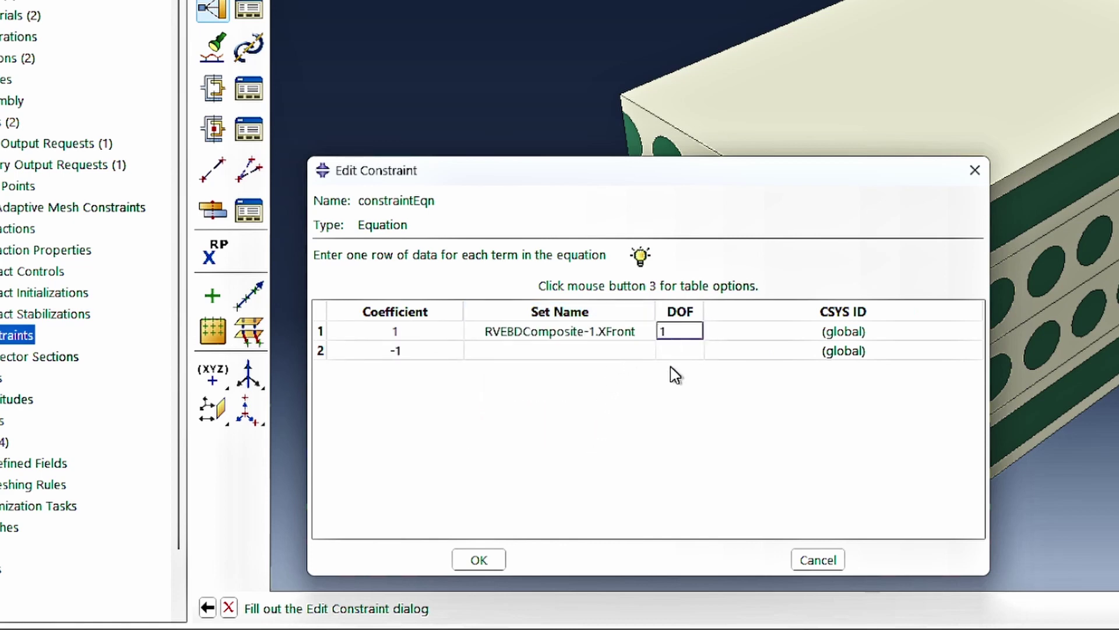
pyautogui.press('Return')
# - Assign the set RP1 and DOF 1 to the equation's second term and finish the constraint
pyautogui.click(668, 352)
pyautogui.write('1')
pyautogui.click(618, 352)
pyautogui.click(618, 352)
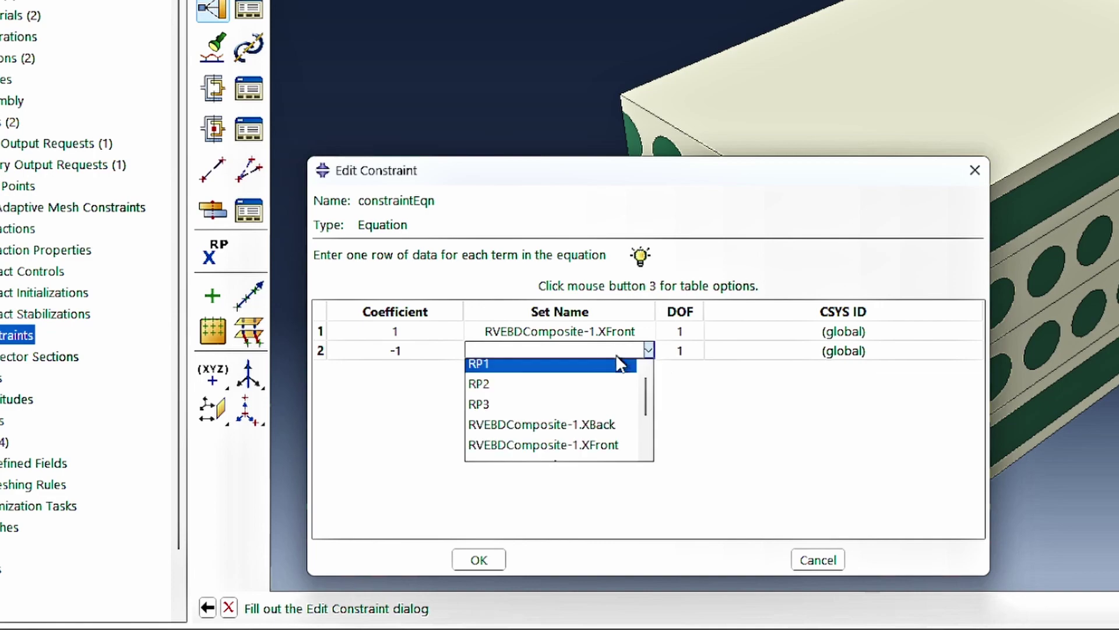
pyautogui.click(586, 366)
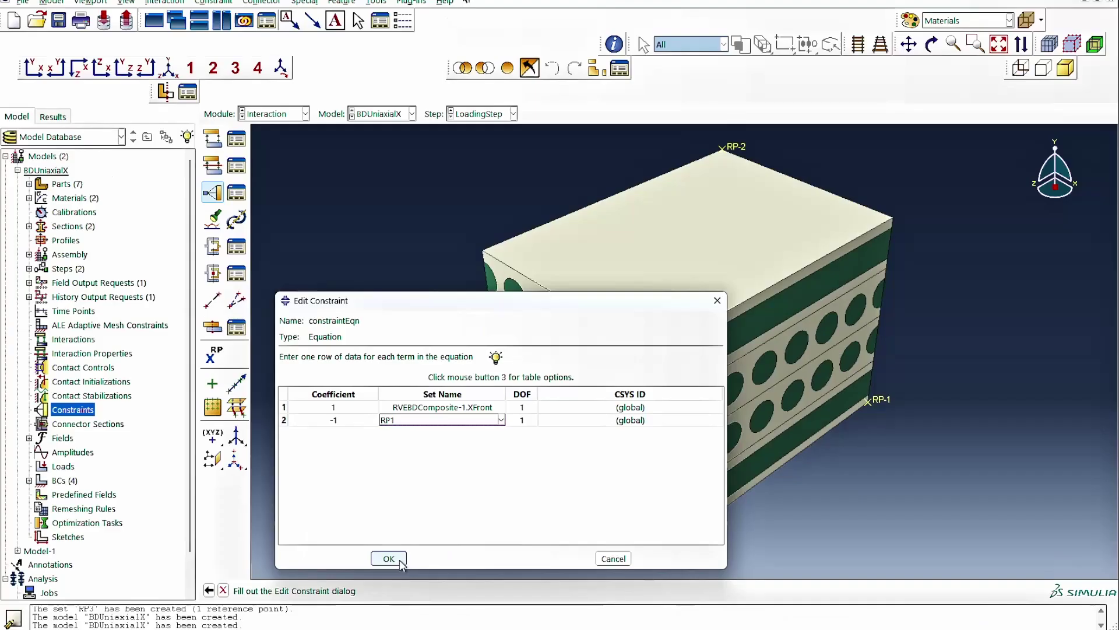
pyautogui.click(479, 560)
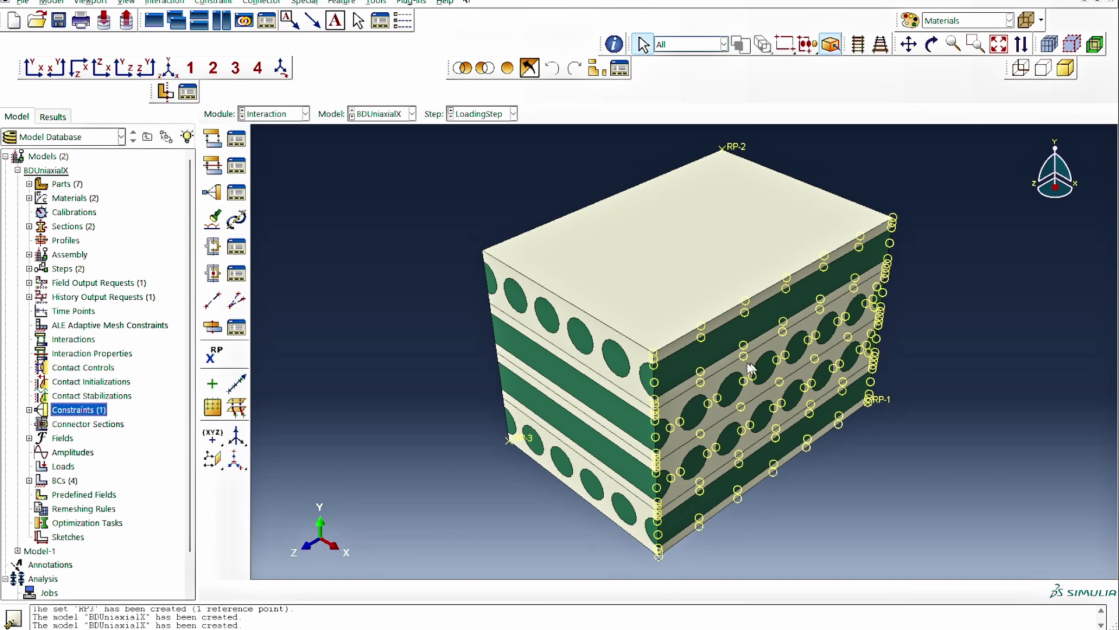
# - Create a history output request named RP1HO in LoadingStep with the set RP1 as its domain
pyautogui.doubleClick(75, 298)
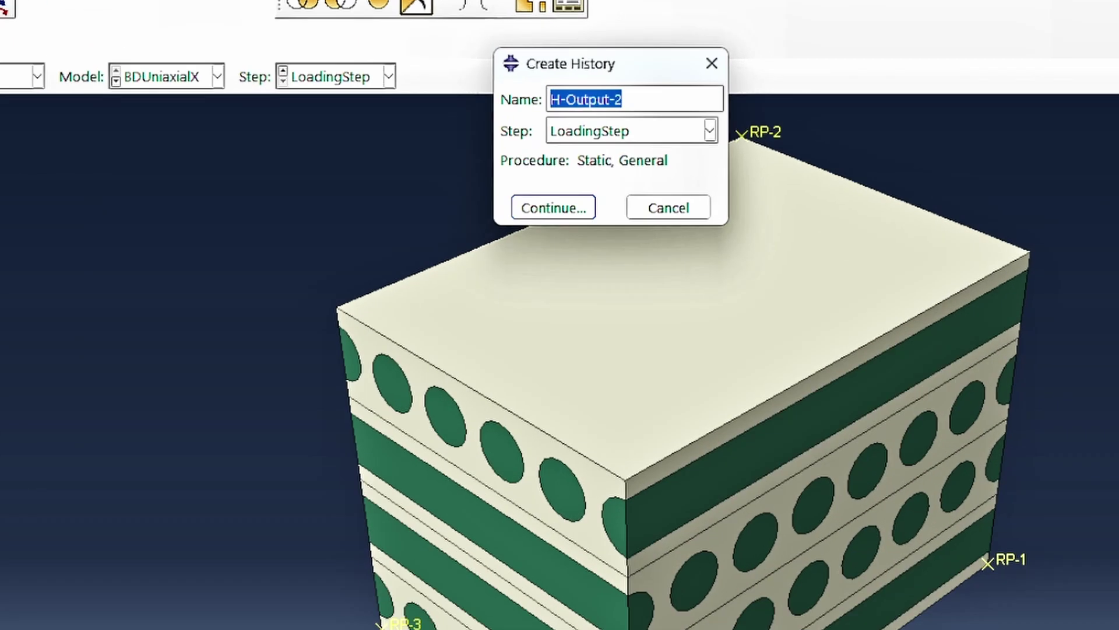
pyautogui.write('C')
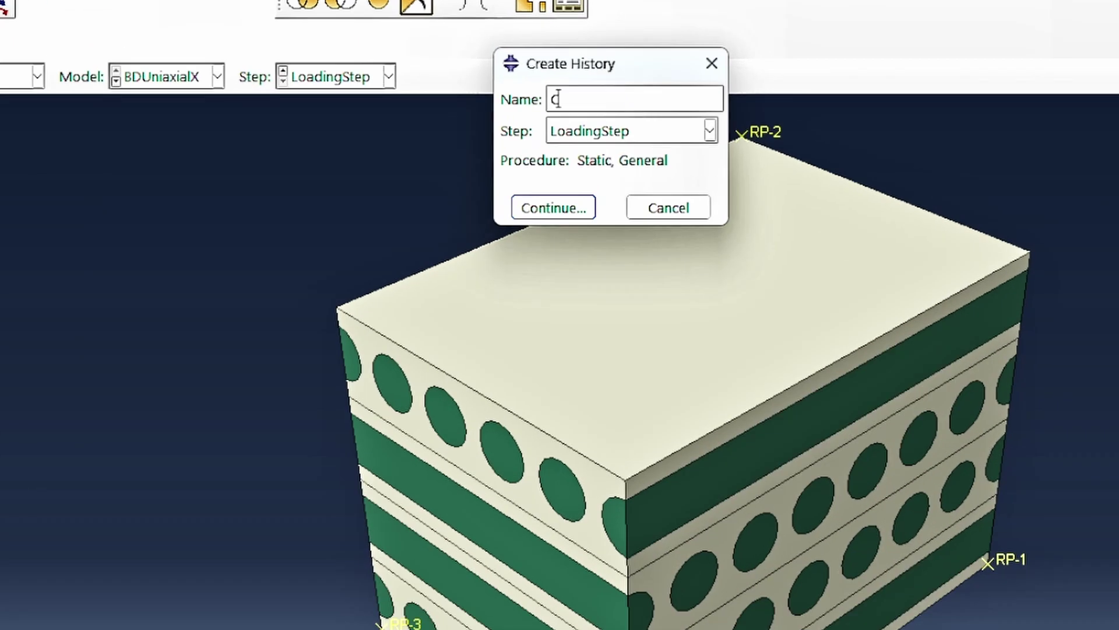
pyautogui.write('P1HO')
pyautogui.click(546, 220)
pyautogui.click(480, 165)
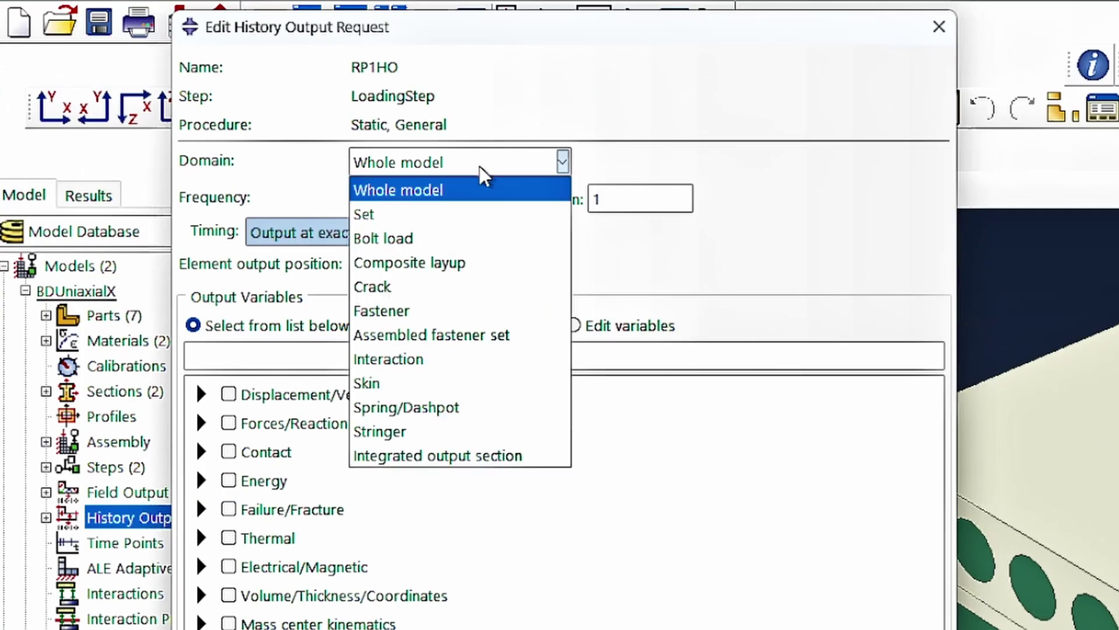
pyautogui.click(408, 213)
pyautogui.click(591, 173)
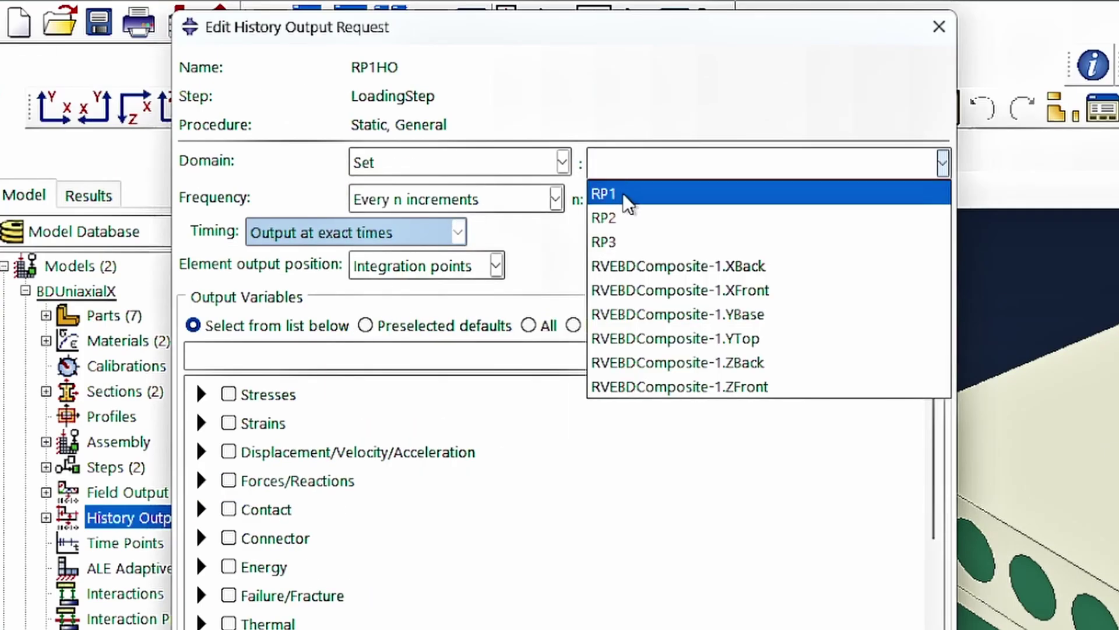
pyautogui.click(606, 190)
# - Specify RF1 and U1 as the output variables of RP1HO and save the request
pyautogui.click(573, 326)
pyautogui.write('RF1, R')
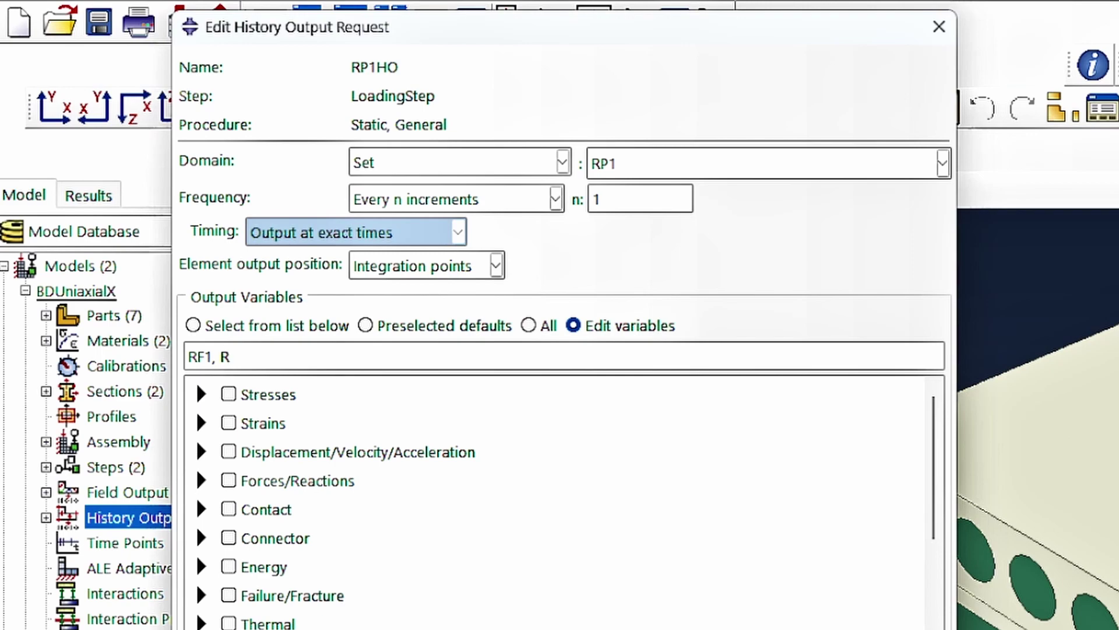
pyautogui.press('BackSpace')
pyautogui.write('U1')
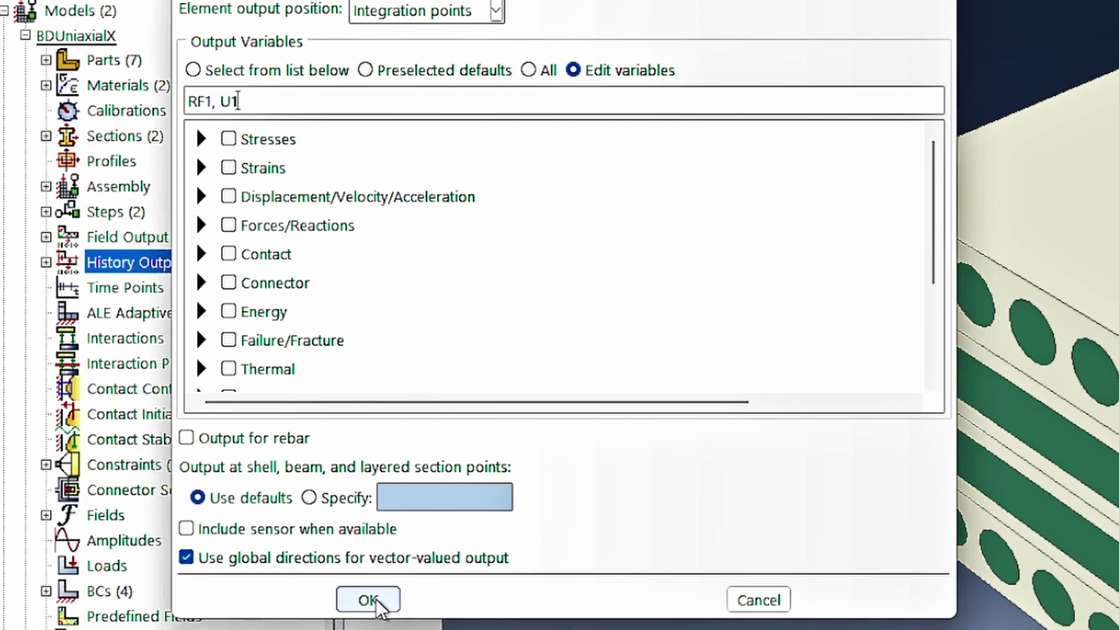
pyautogui.click(372, 600)
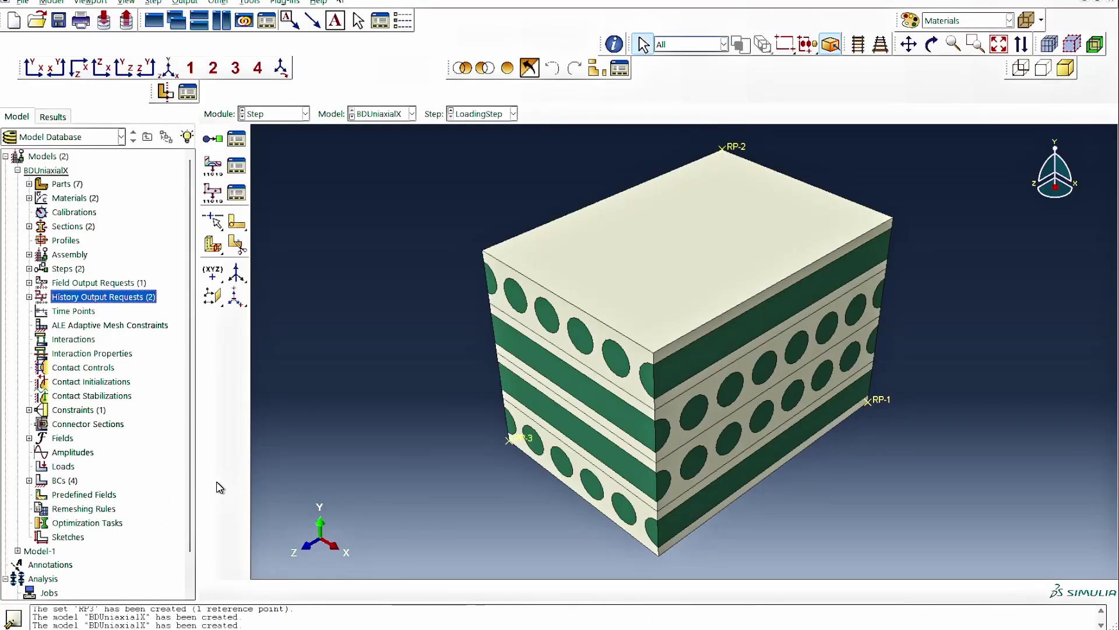
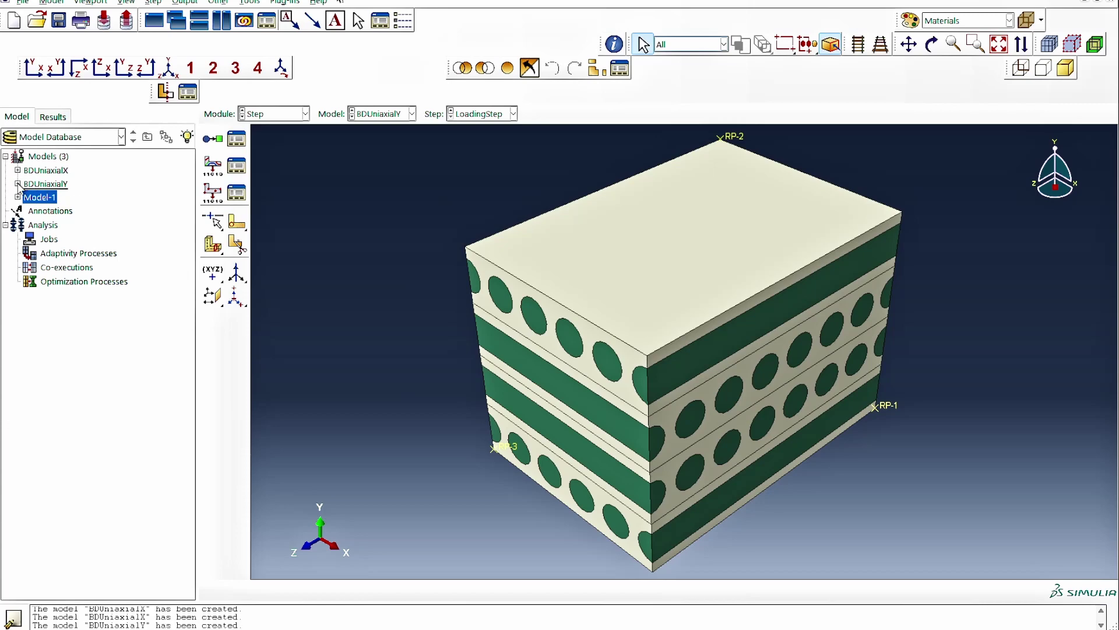
# - Start a Displacement/Rotation boundary condition named TensionY in LoadingStep of the BDUniaxialY model
pyautogui.click(17, 184)
pyautogui.scroll(-2, 81, 303)
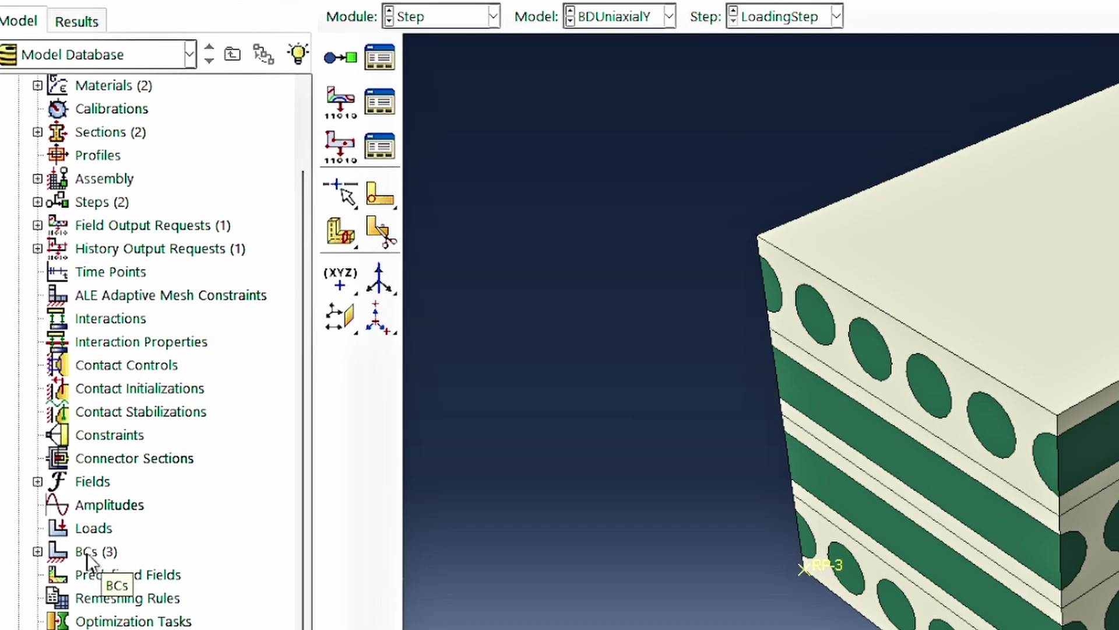
pyautogui.doubleClick(91, 551)
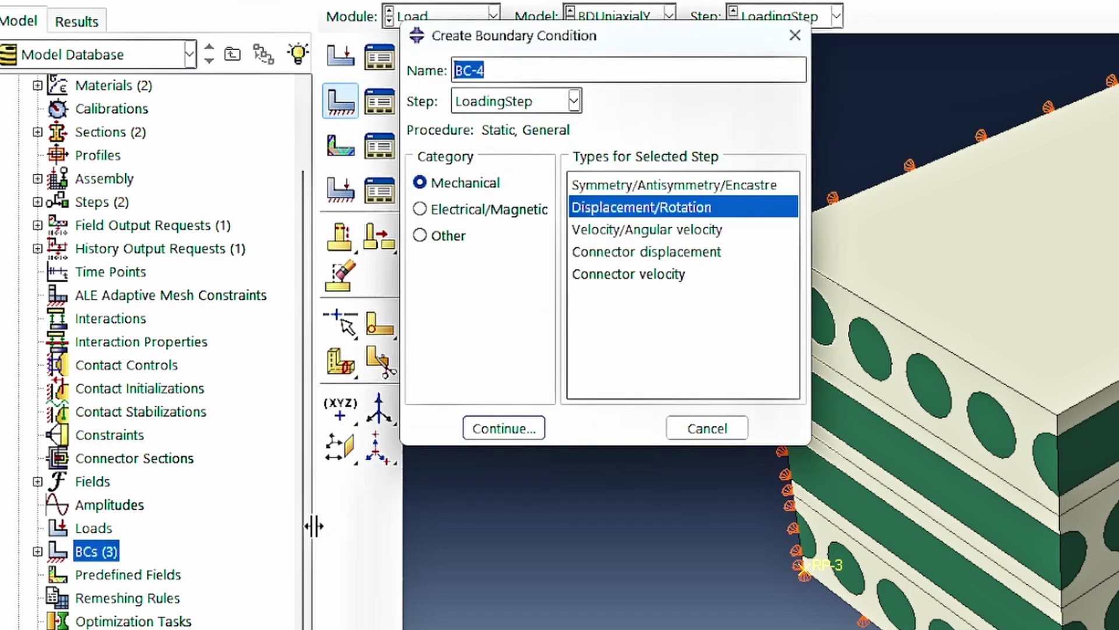
pyautogui.write('Tens')
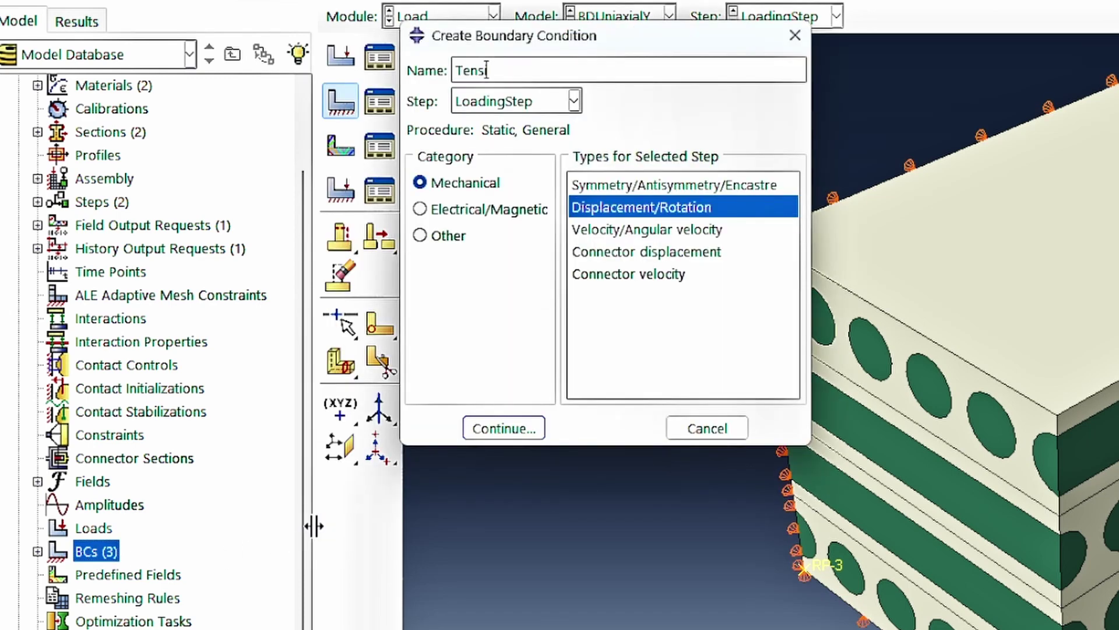
pyautogui.write('ionY')
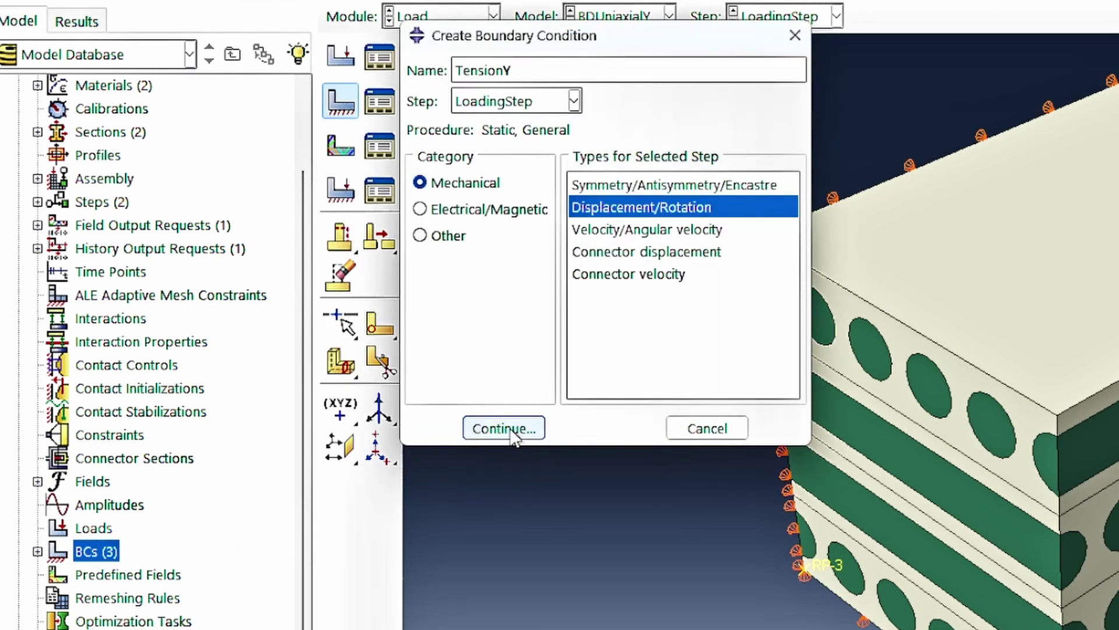
pyautogui.click(511, 431)
# - Apply TensionY to the set RP2 with U2 set to 10
pyautogui.click(369, 228)
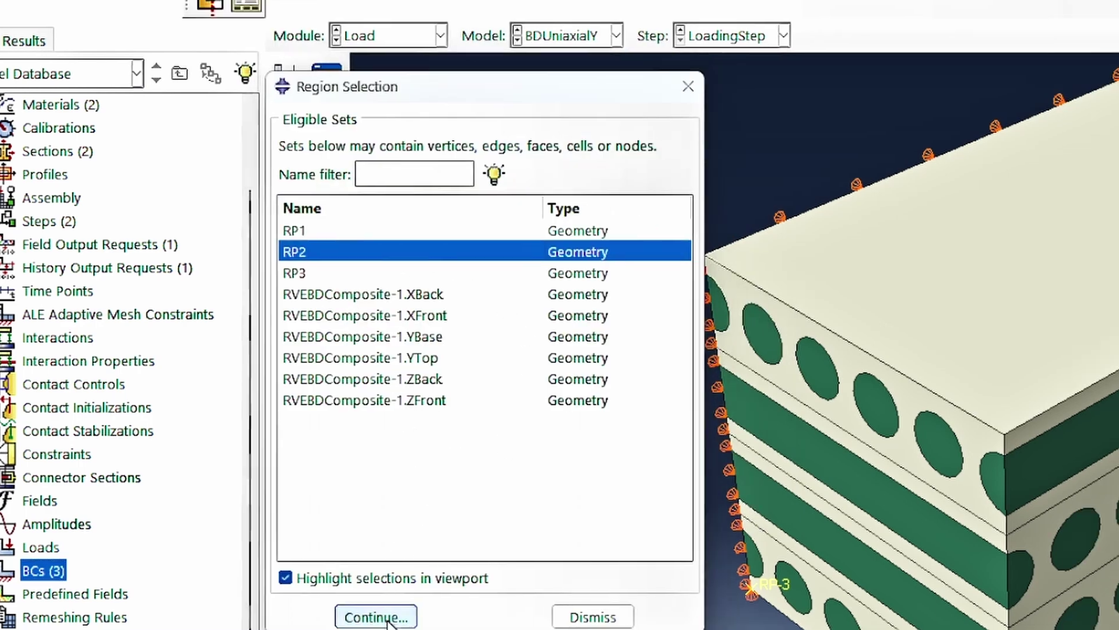
pyautogui.click(430, 597)
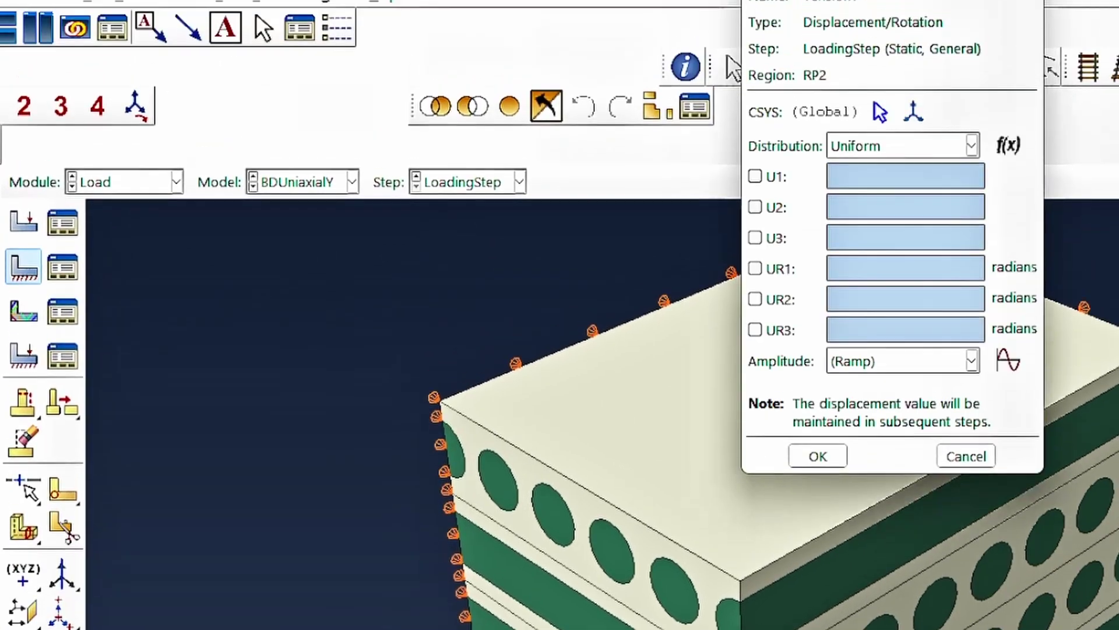
pyautogui.click(755, 207)
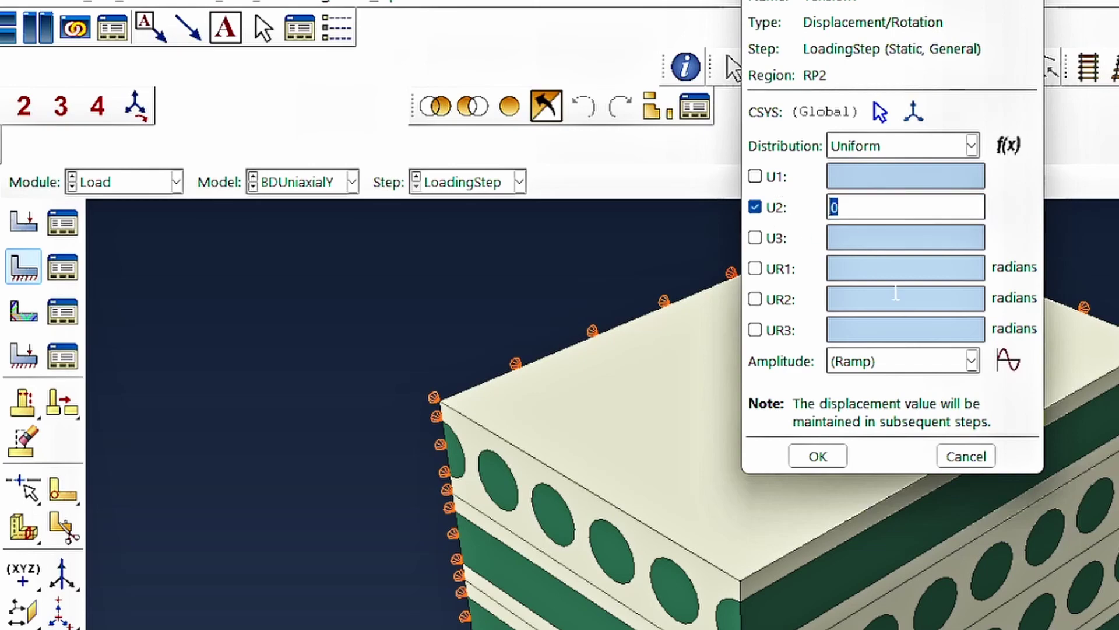
pyautogui.write('10')
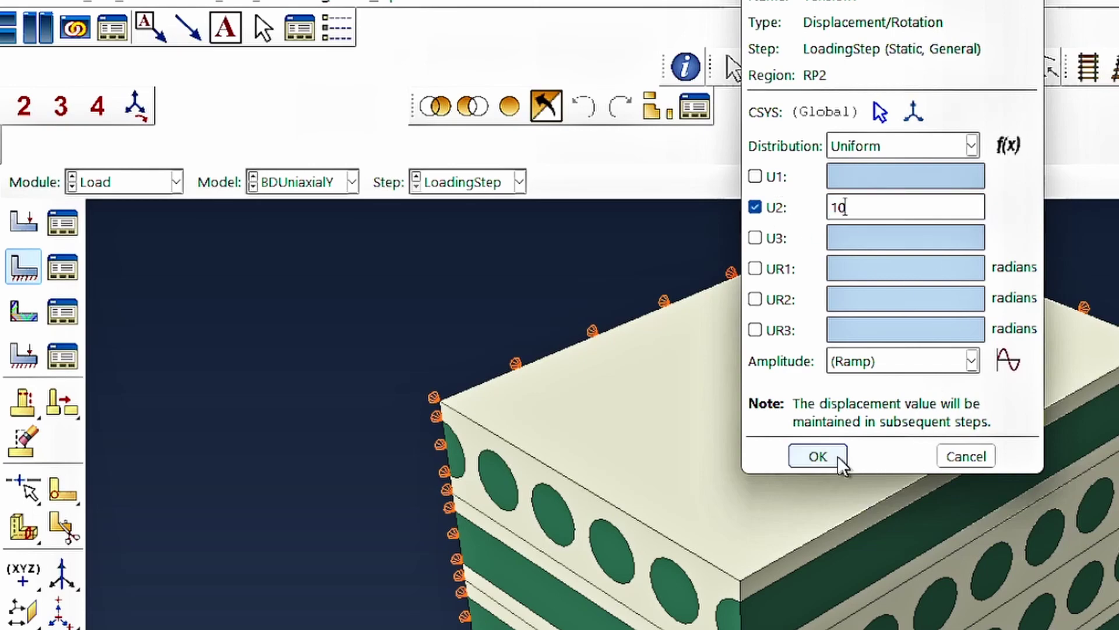
pyautogui.click(840, 460)
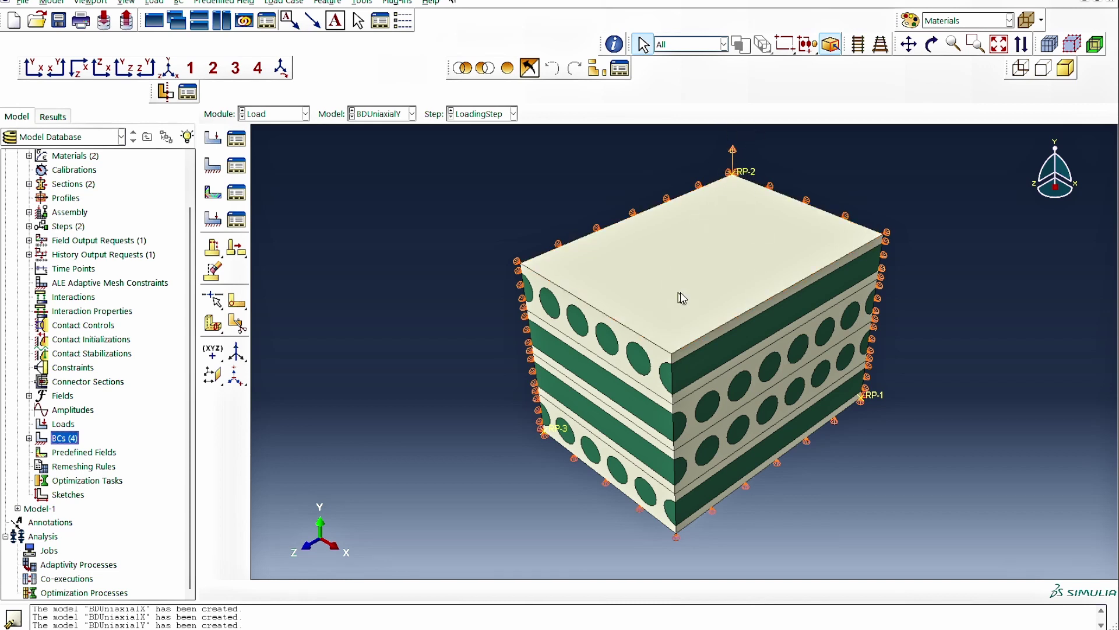
# - Start an Equation constraint named constraintEqn in the BDUniaxialY model
pyautogui.click(64, 370)
pyautogui.doubleClick(67, 368)
pyautogui.write('const')
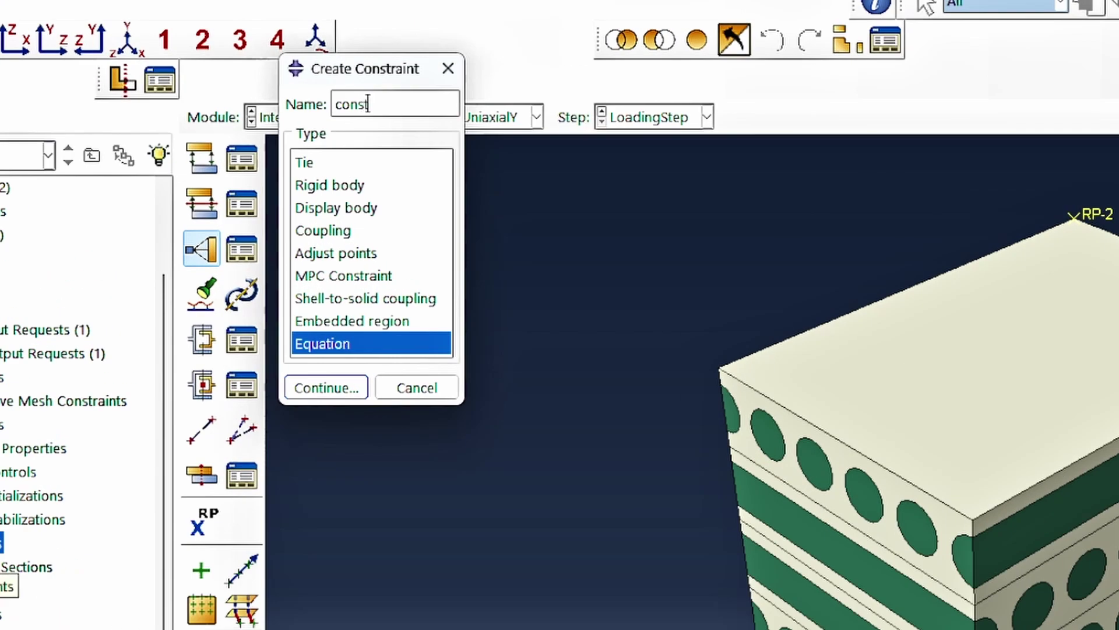
pyautogui.write('raintEqn')
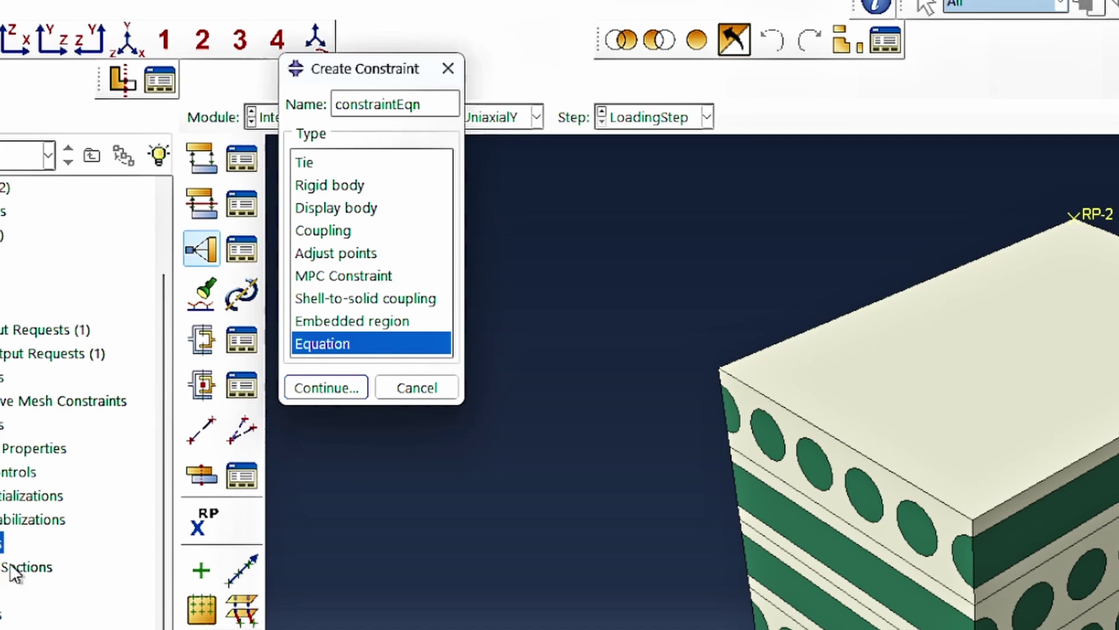
pyautogui.click(337, 392)
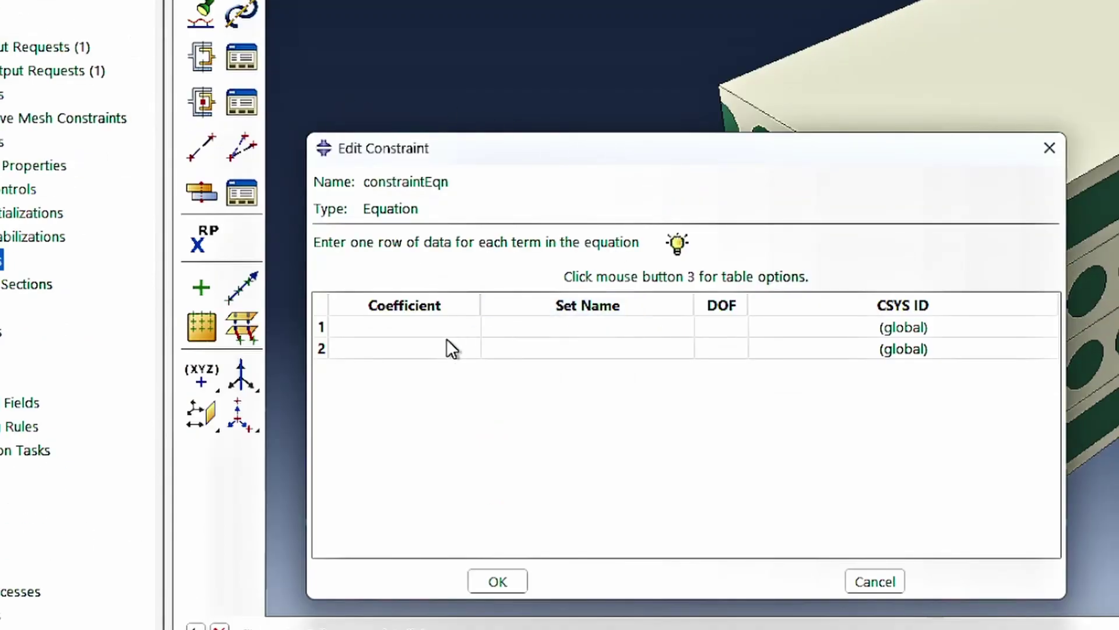
# - Enter coefficients 1 and -1 for the two terms of the BDUniaxialY constraint equation
pyautogui.click(332, 326)
pyautogui.write('1')
pyautogui.click(419, 353)
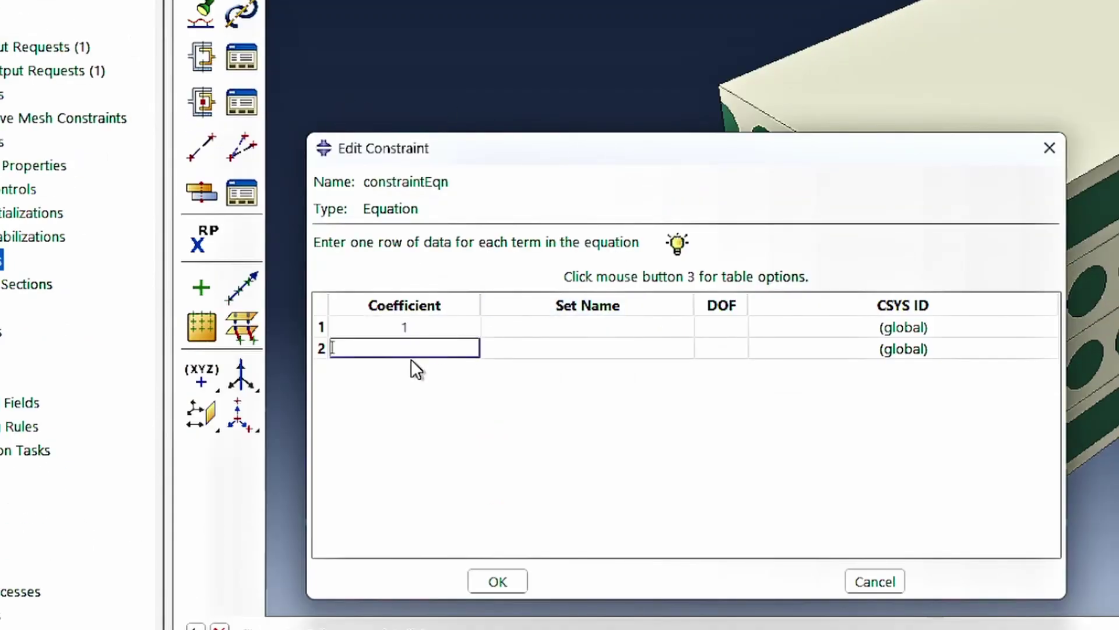
pyautogui.write('-1')
# - Assign RVEBDComposite-1.YTop to the first term and RP2 to the second term of the BDUniaxialY constraint equation
pyautogui.click(579, 326)
pyautogui.click(686, 326)
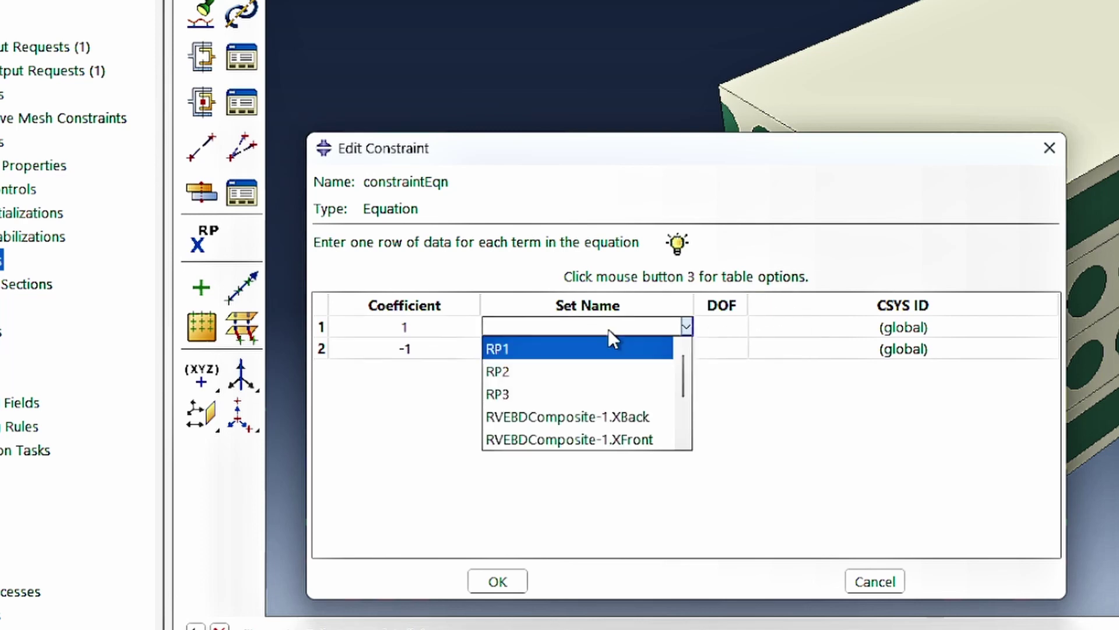
pyautogui.scroll(-1, 613, 423)
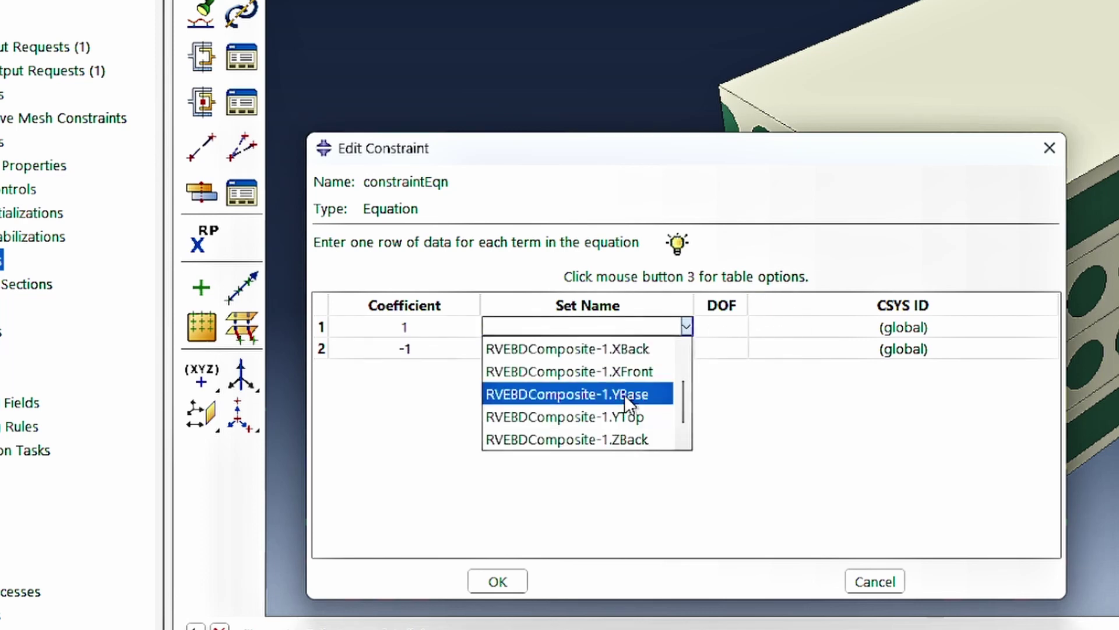
pyautogui.click(631, 418)
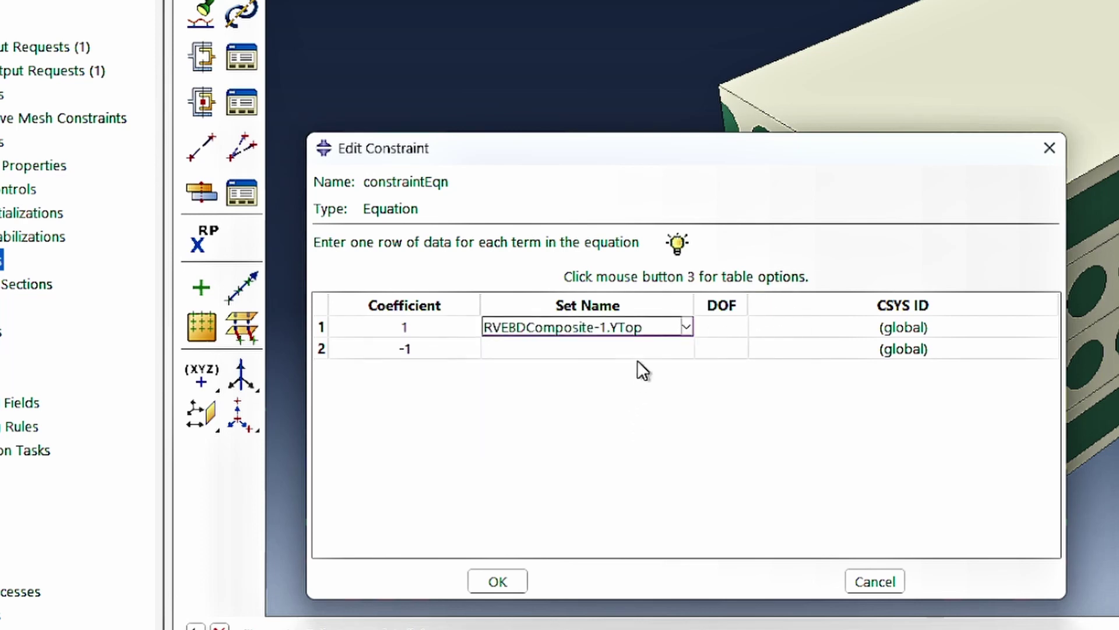
pyautogui.click(642, 348)
pyautogui.click(642, 348)
pyautogui.scroll(2, 641, 405)
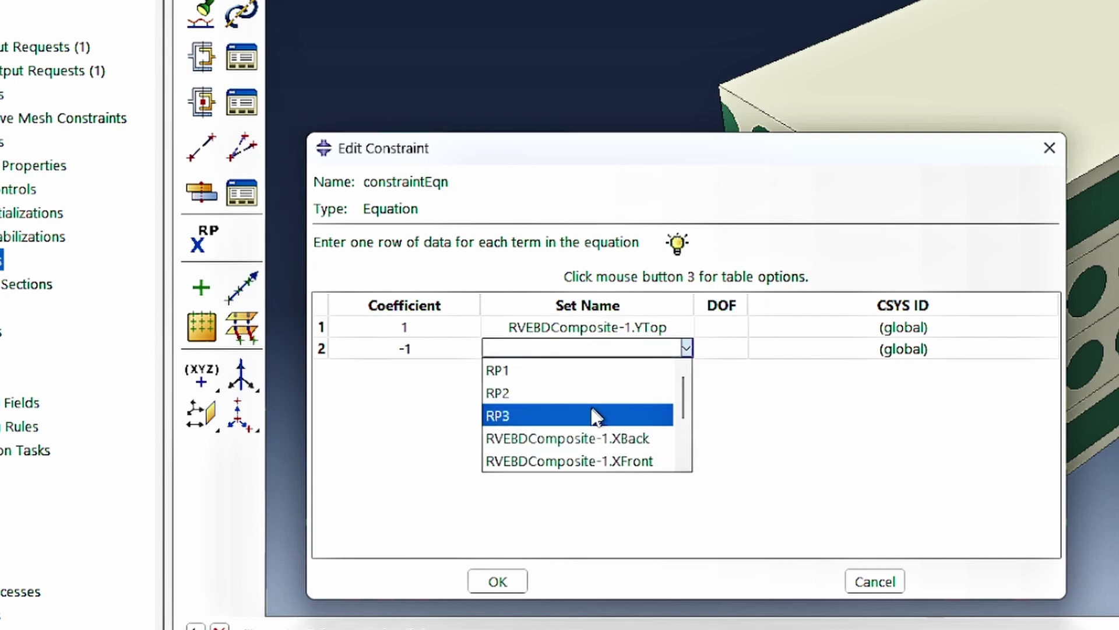
pyautogui.click(561, 407)
# - Set the degree of freedom to 2 for both equation terms and finish the BDUniaxialY constraint
pyautogui.click(712, 330)
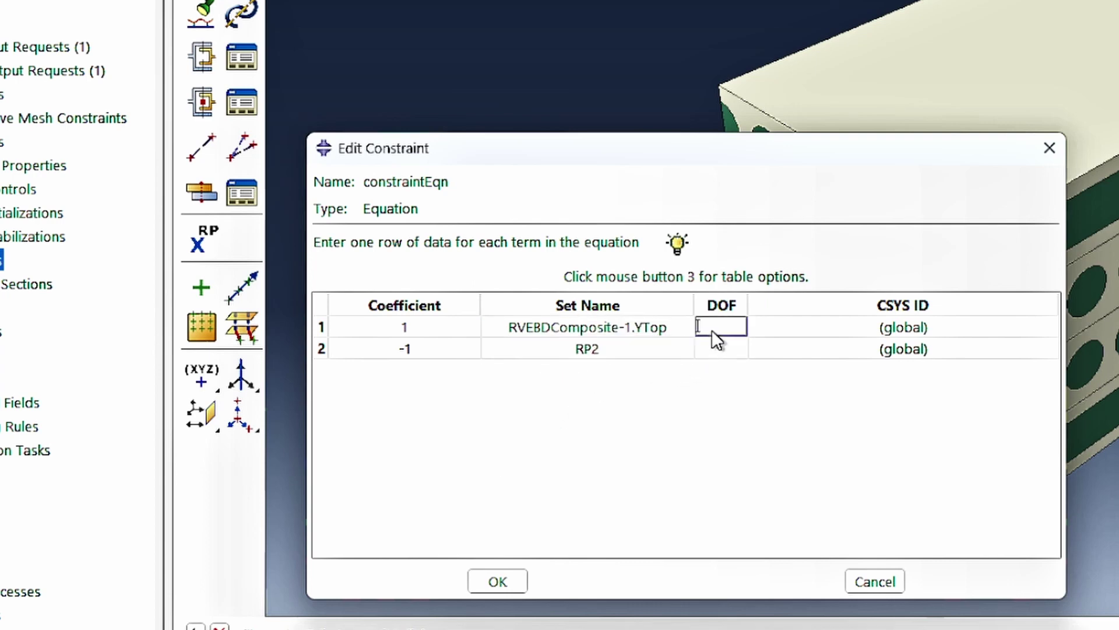
pyautogui.click(722, 349)
pyautogui.write('2')
pyautogui.click(498, 581)
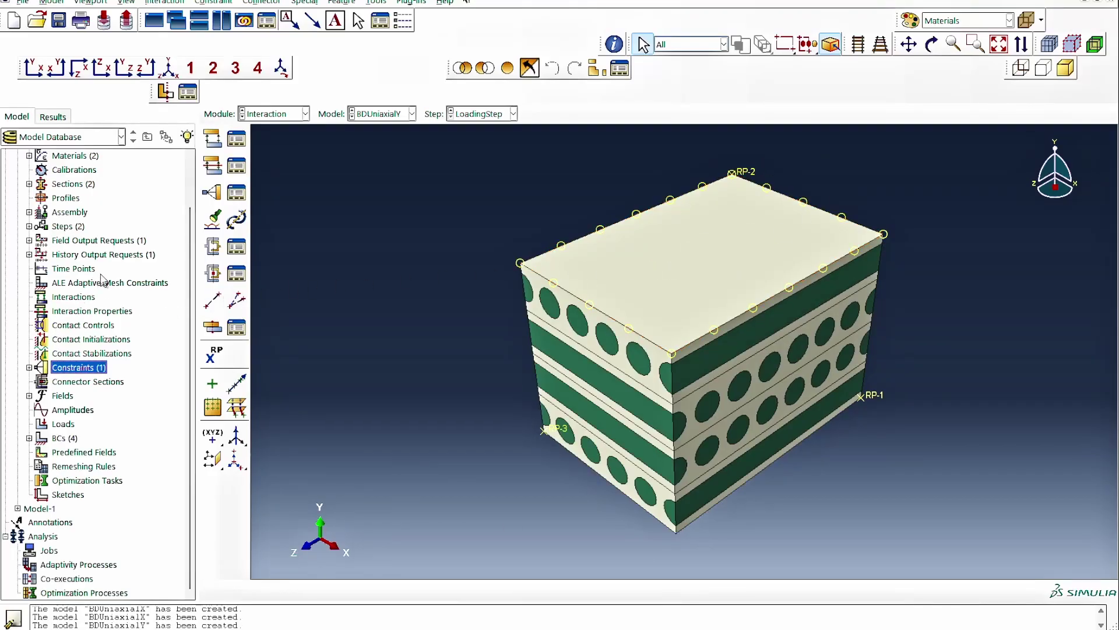
# - Start a history output request named RP2HO in LoadingStep of the BDUniaxialY model
pyautogui.doubleClick(99, 255)
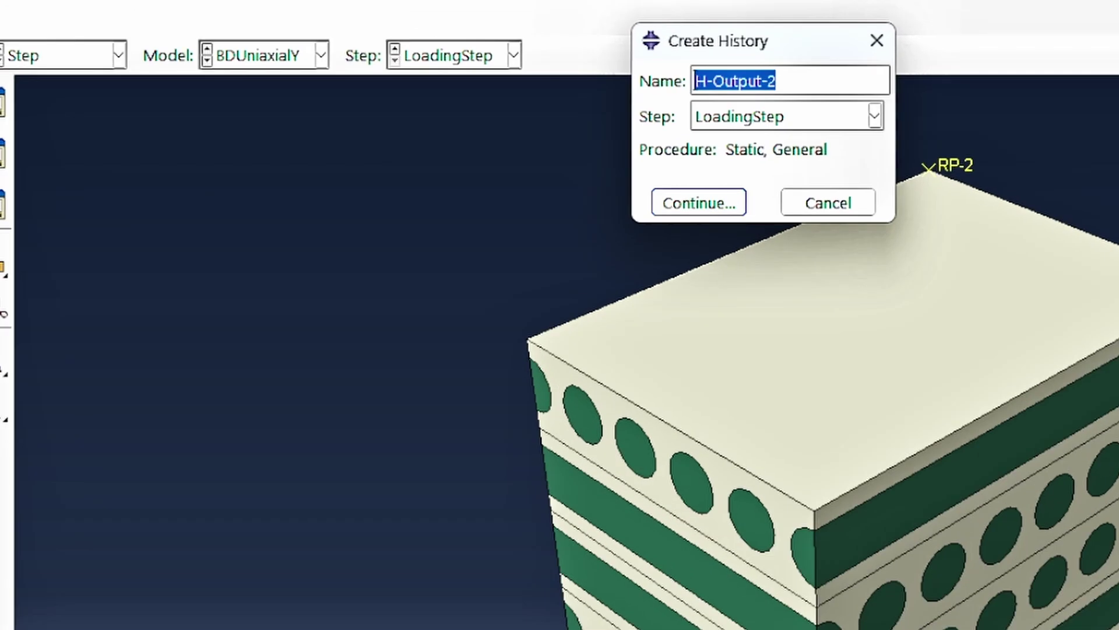
pyautogui.write('RP2HO')
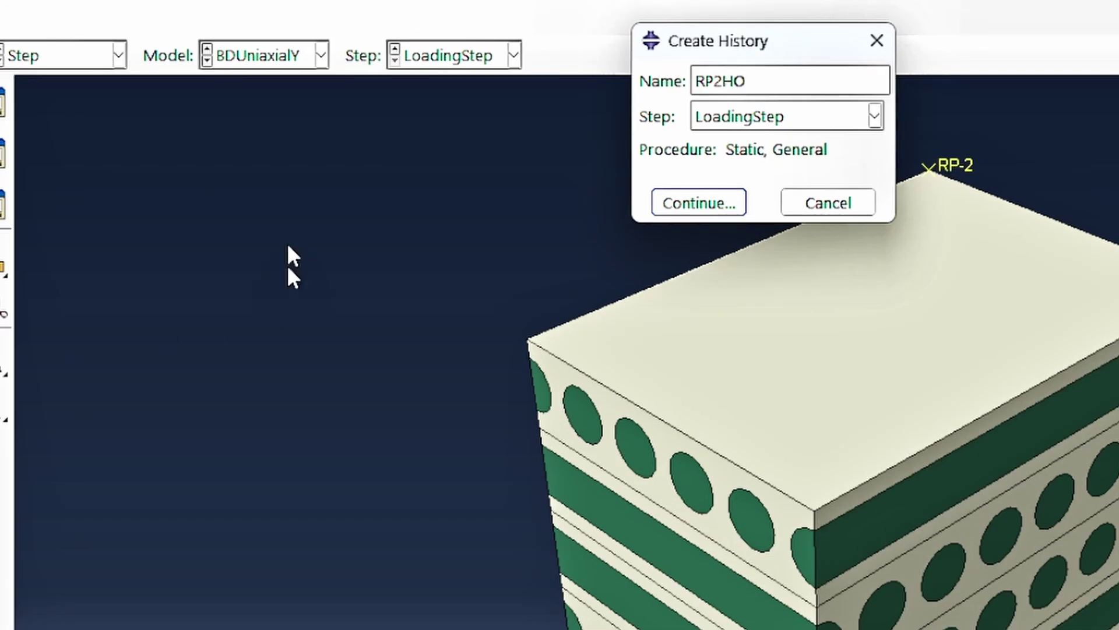
pyautogui.click(719, 204)
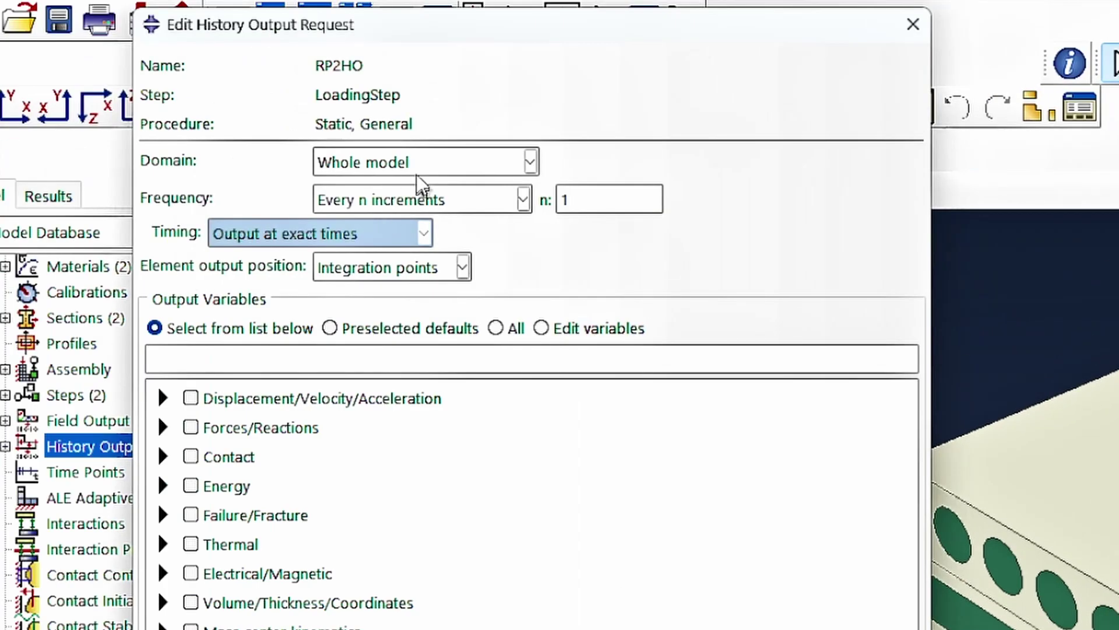
# - Set the RP2HO request's domain to the set RP2 and its output variables to RF2 and U2
pyautogui.click(417, 174)
pyautogui.click(385, 215)
pyautogui.click(679, 172)
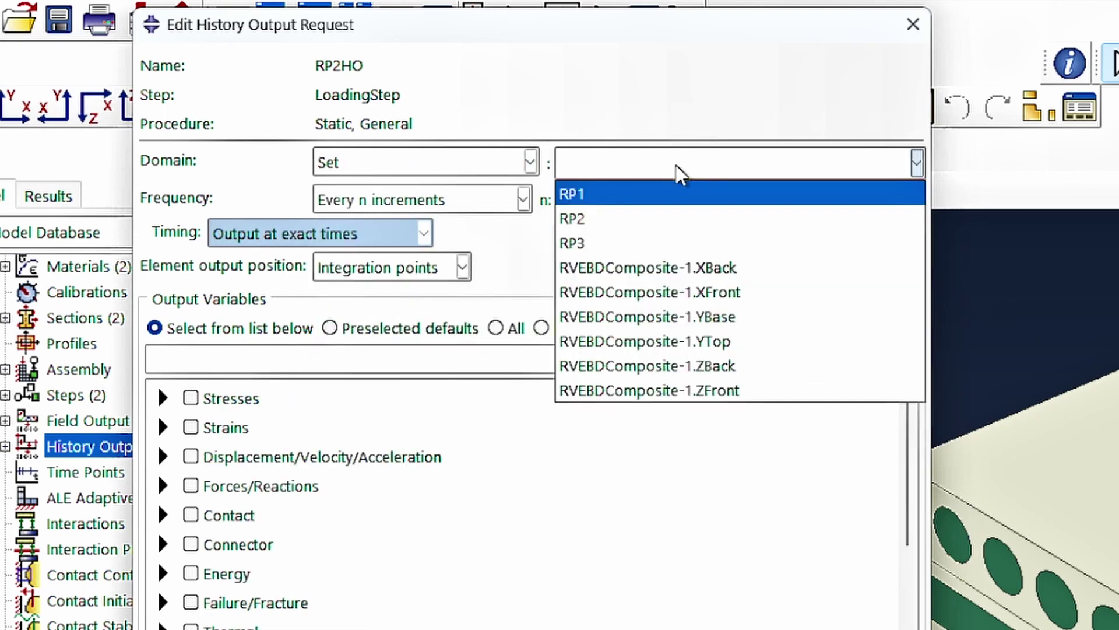
pyautogui.click(635, 221)
pyautogui.click(541, 328)
pyautogui.click(181, 359)
pyautogui.write('RF2,')
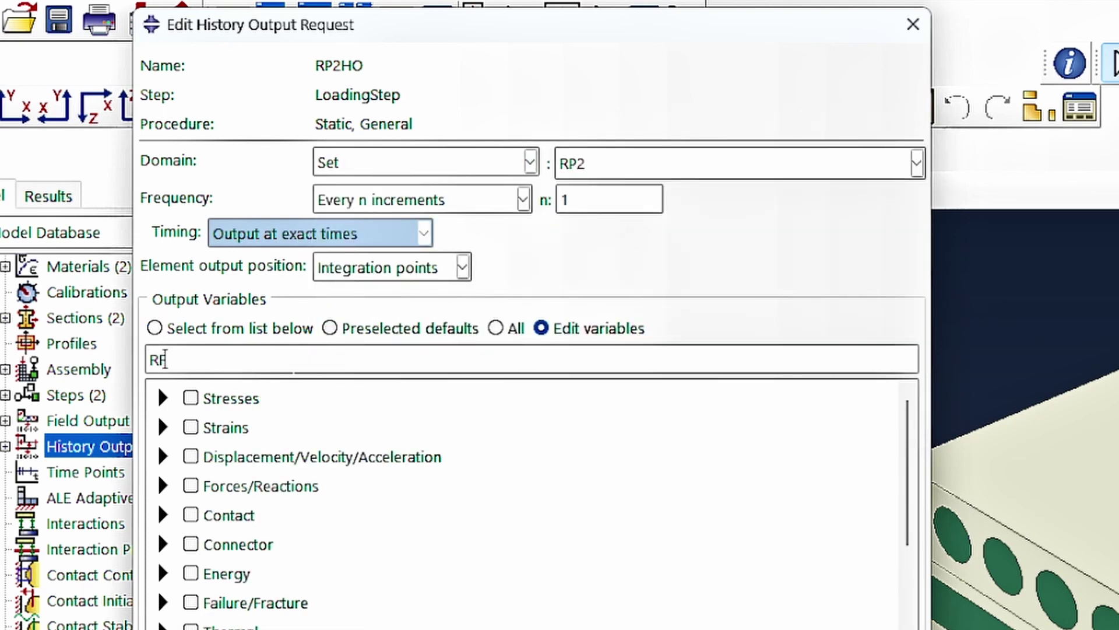
pyautogui.write(' U2')
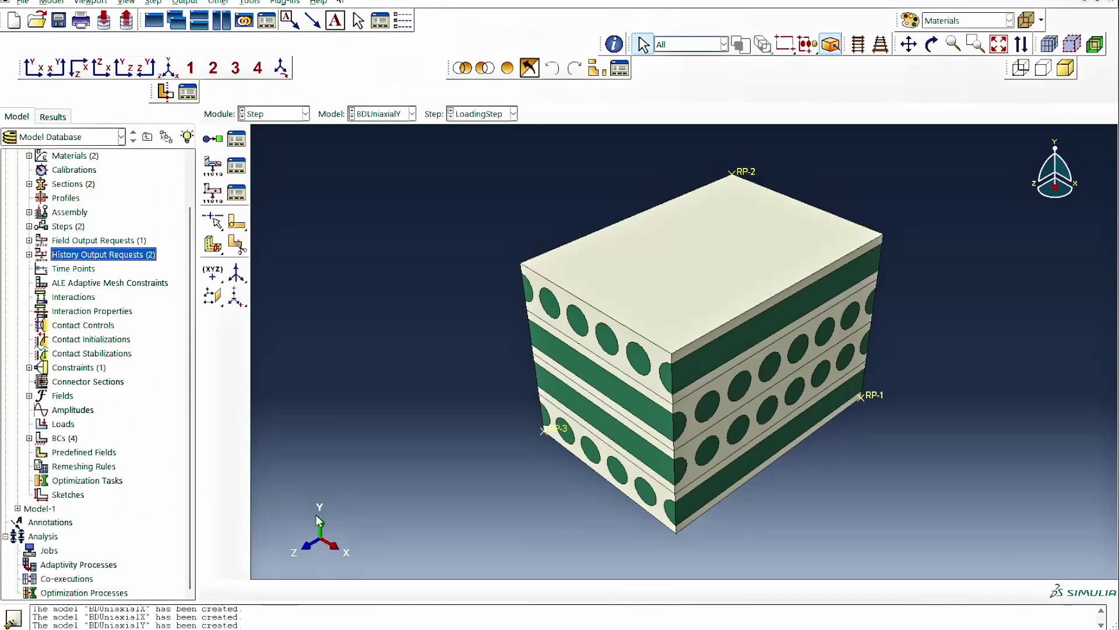
# - Copy Model-1 to a new model named BDUniaxialZ
pyautogui.scroll(2, 32, 174)
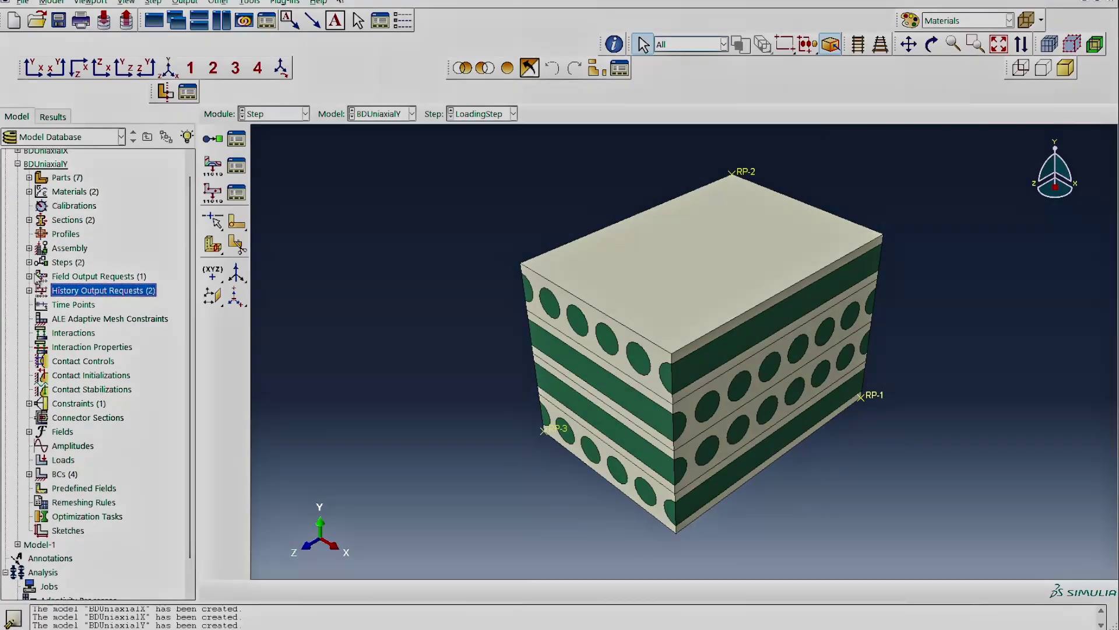
pyautogui.click(17, 183)
pyautogui.rightClick(48, 198)
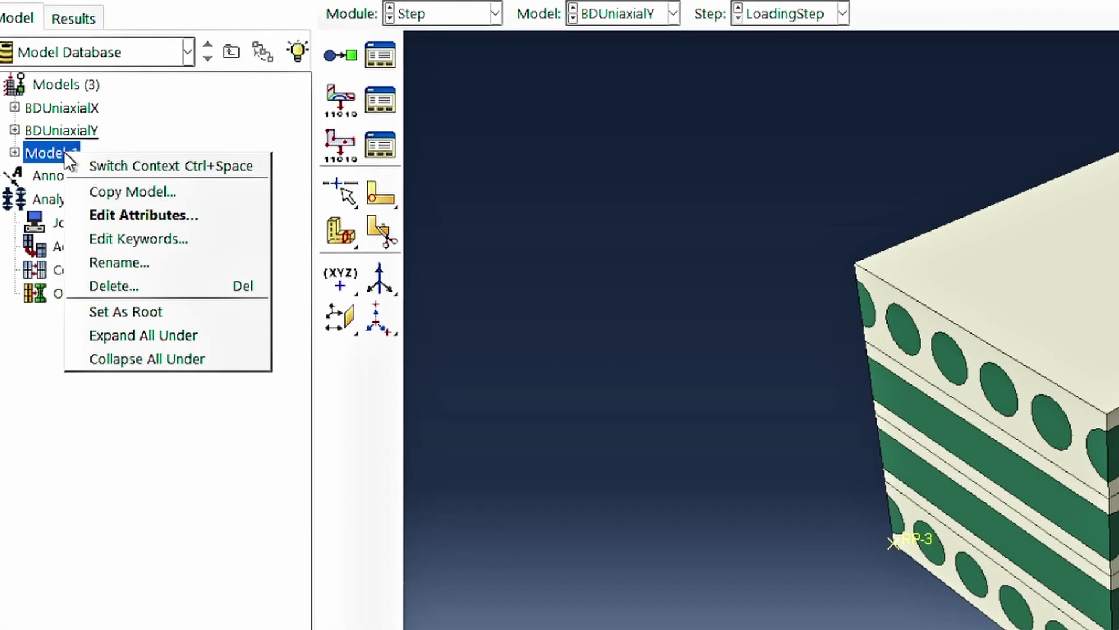
pyautogui.click(95, 232)
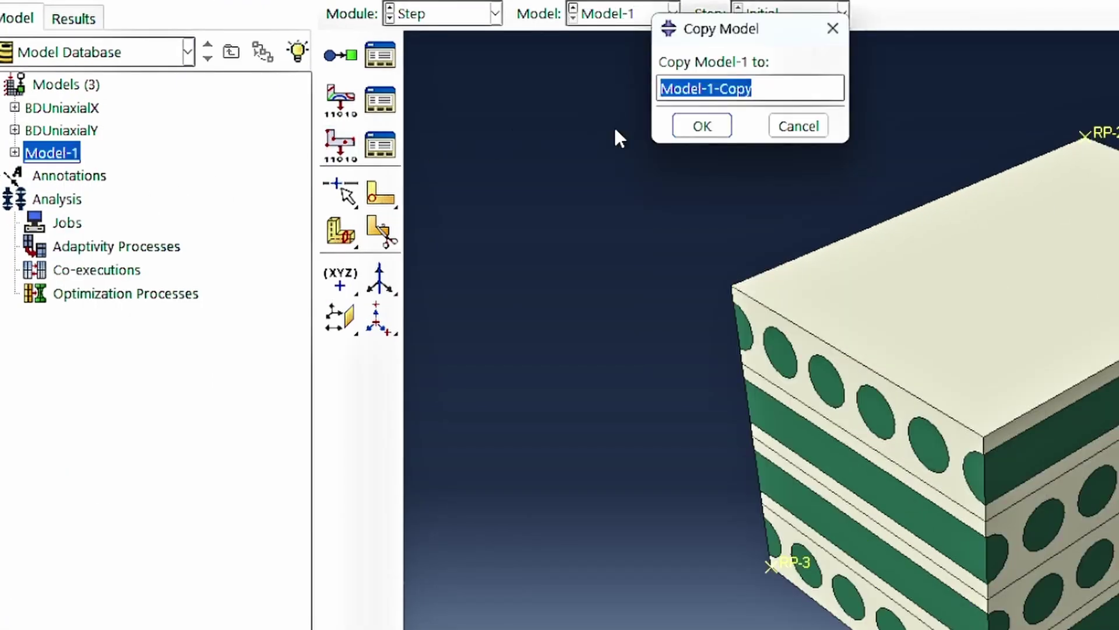
pyautogui.write('BDU')
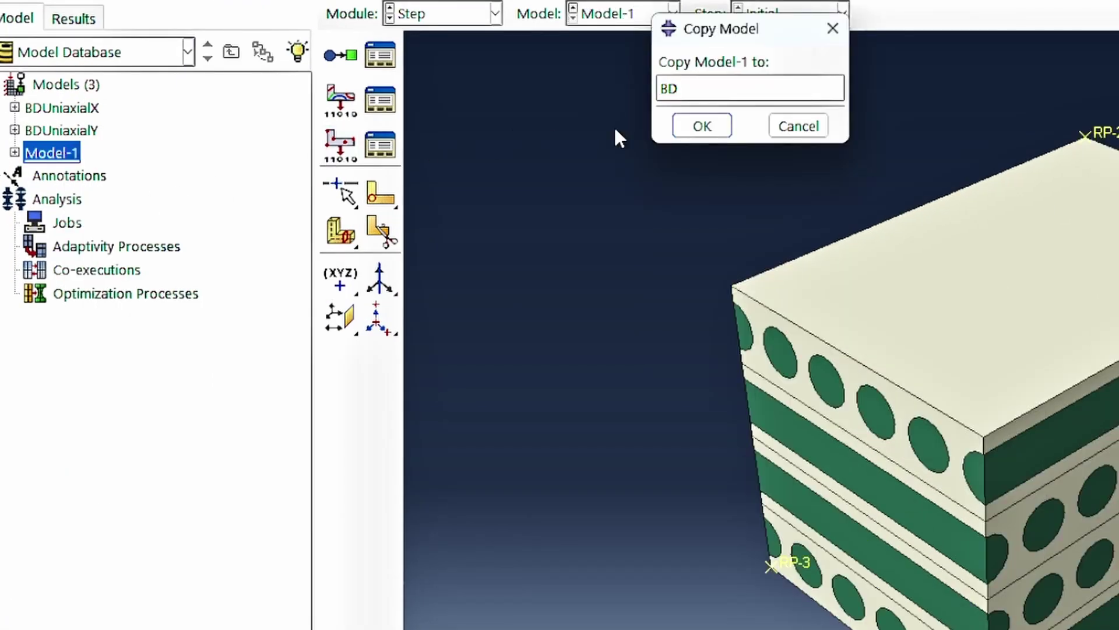
pyautogui.write('niaxialZ')
pyautogui.press('Return')
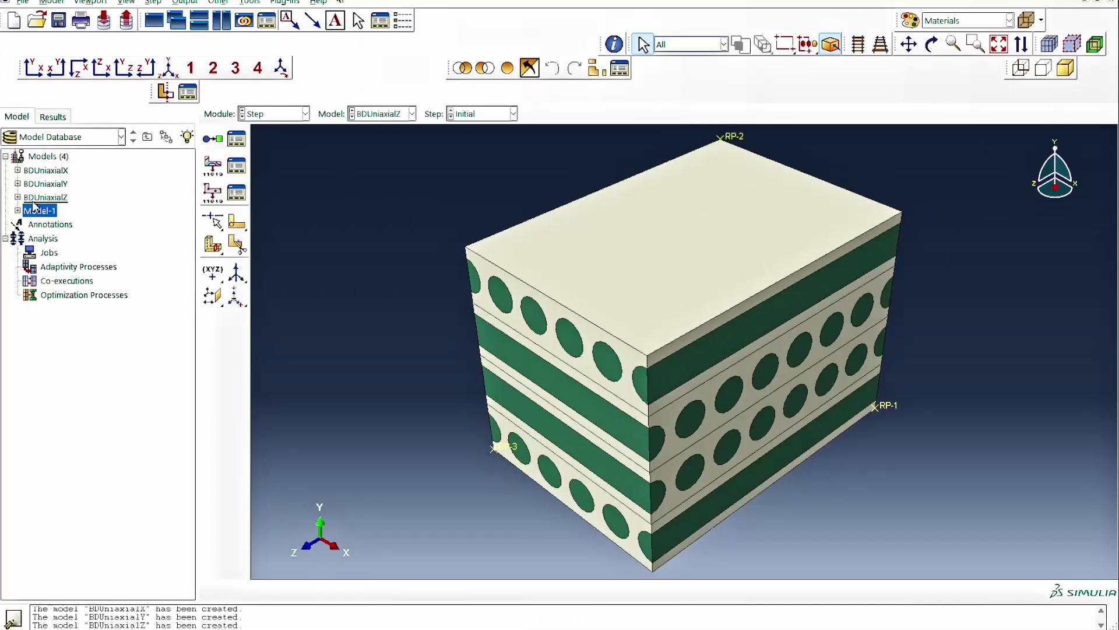
# - Start a Displacement/Rotation boundary condition named TensionZ in LoadingStep of the BDUniaxialZ model
pyautogui.click(18, 197)
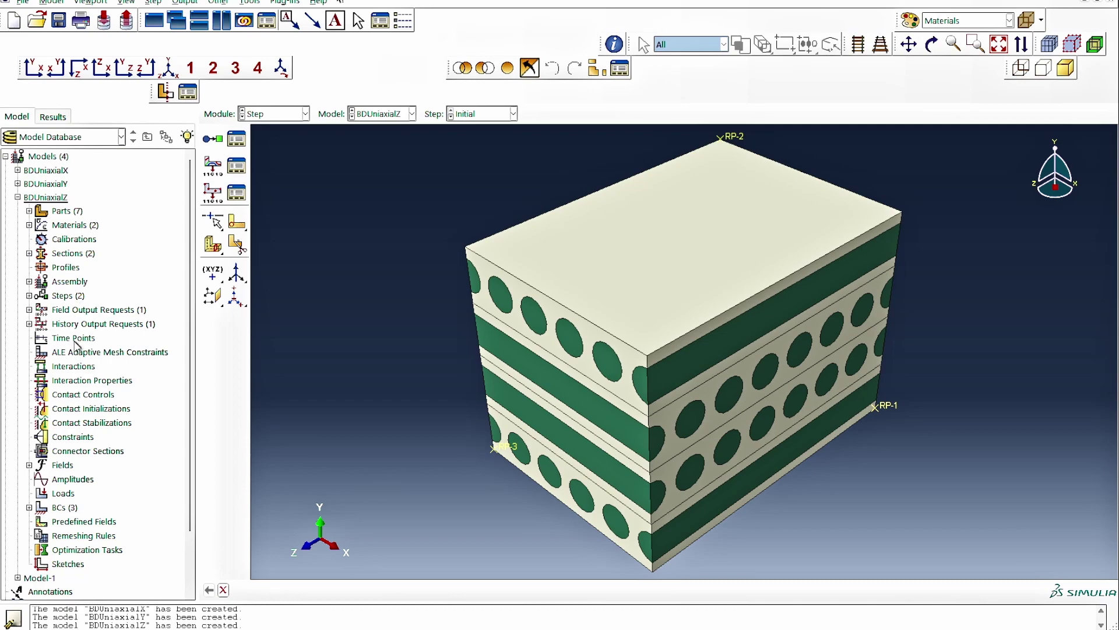
pyautogui.scroll(-1, 58, 441)
pyautogui.doubleClick(65, 464)
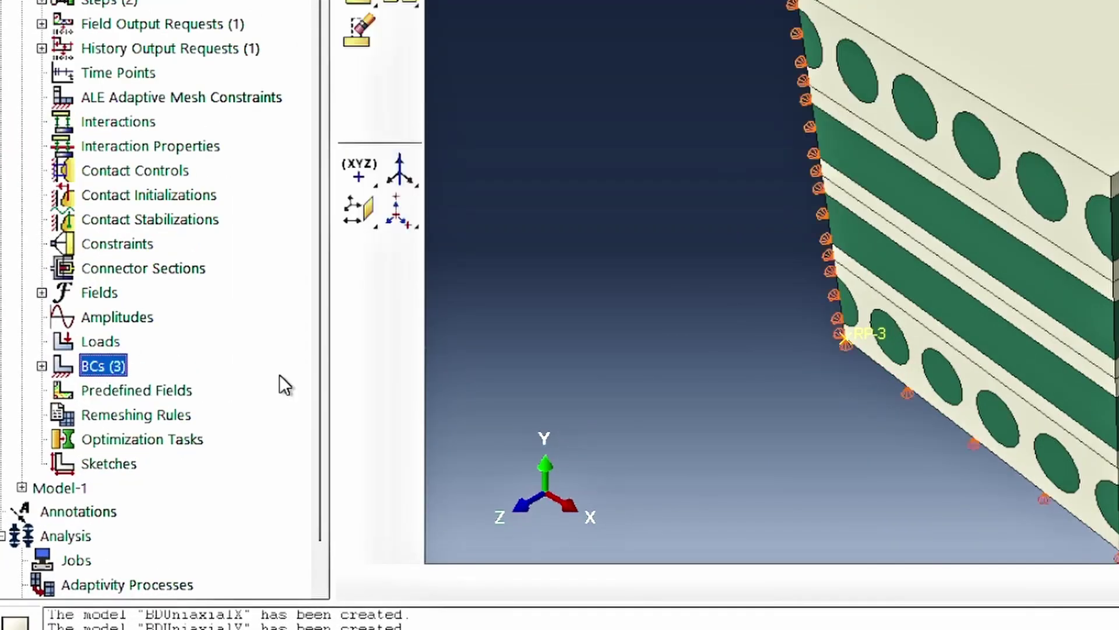
pyautogui.write('TensionZ')
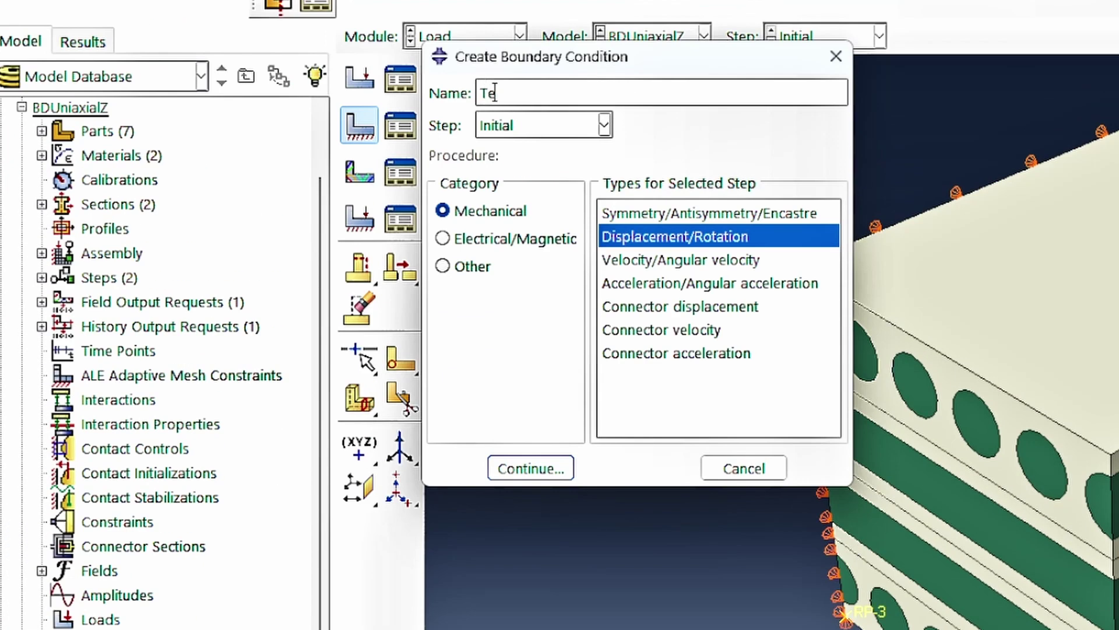
pyautogui.click(531, 127)
pyautogui.click(528, 174)
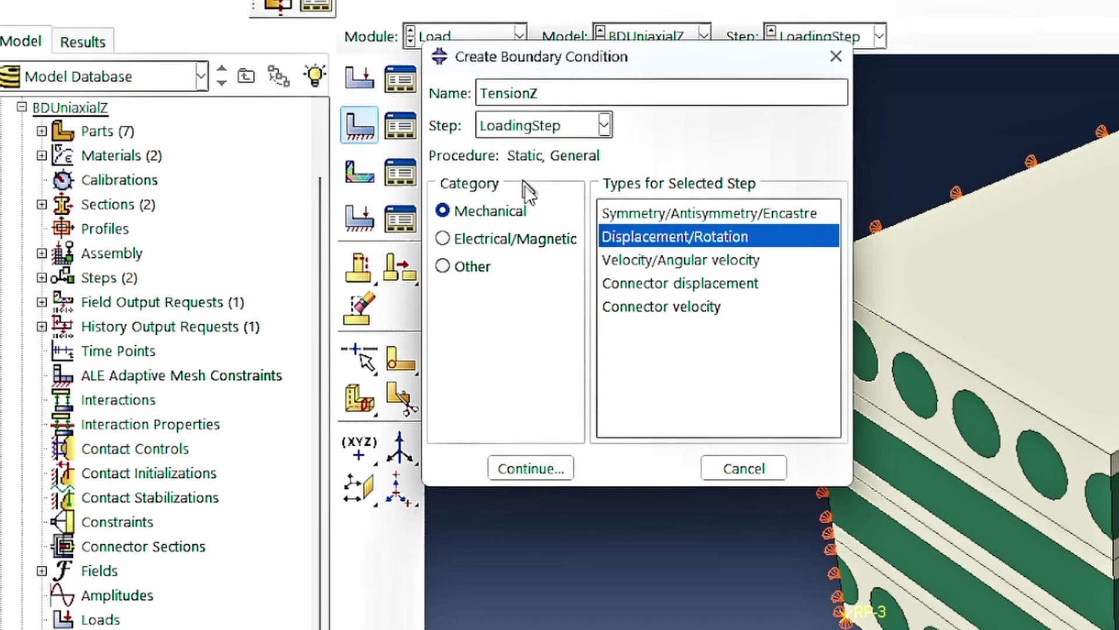
pyautogui.click(518, 468)
# - Apply TensionZ to the set RP3 with U3 set to 14
pyautogui.click(385, 285)
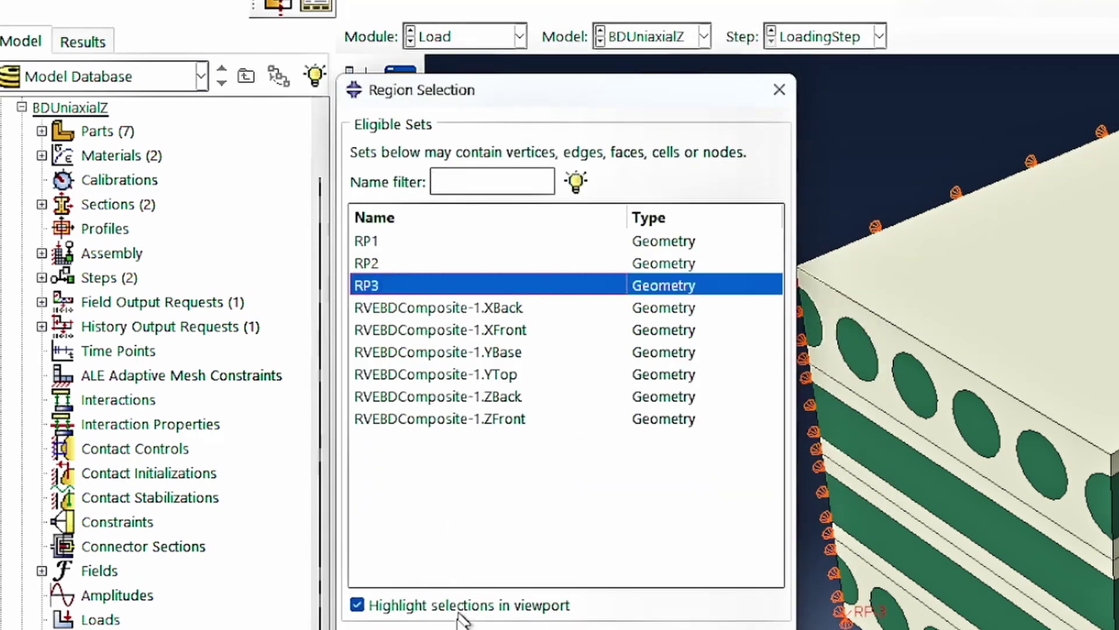
pyautogui.click(379, 627)
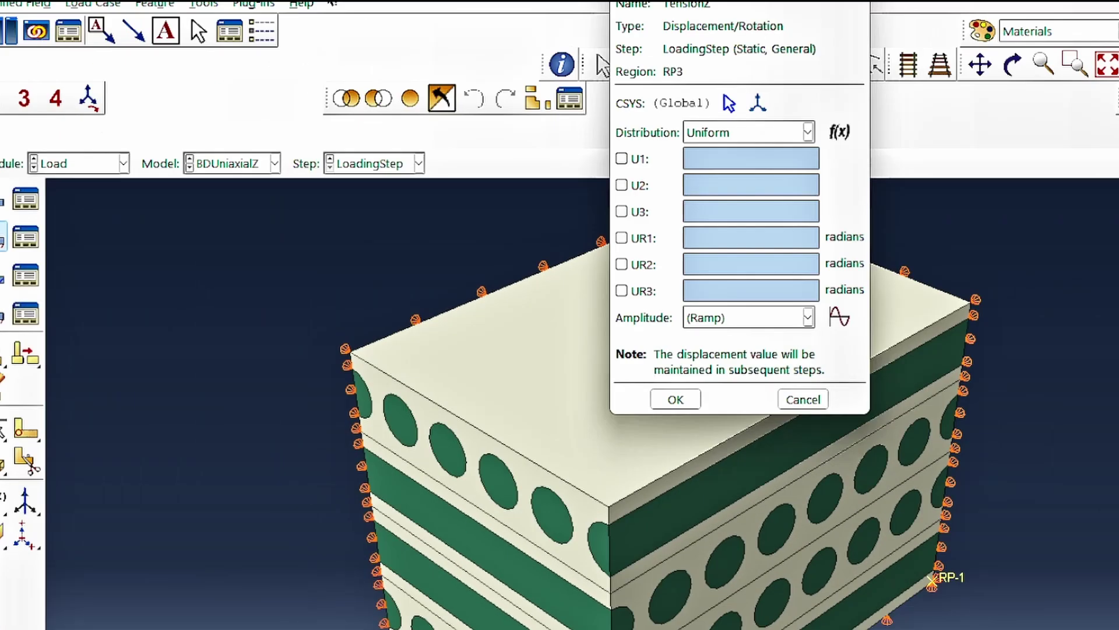
pyautogui.click(621, 212)
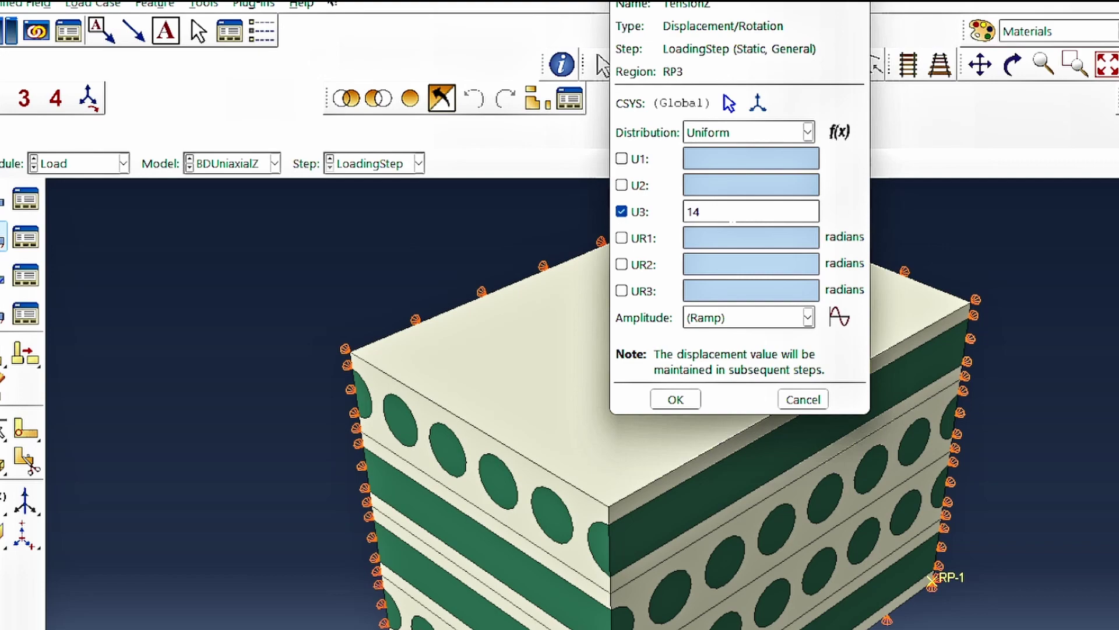
pyautogui.click(693, 402)
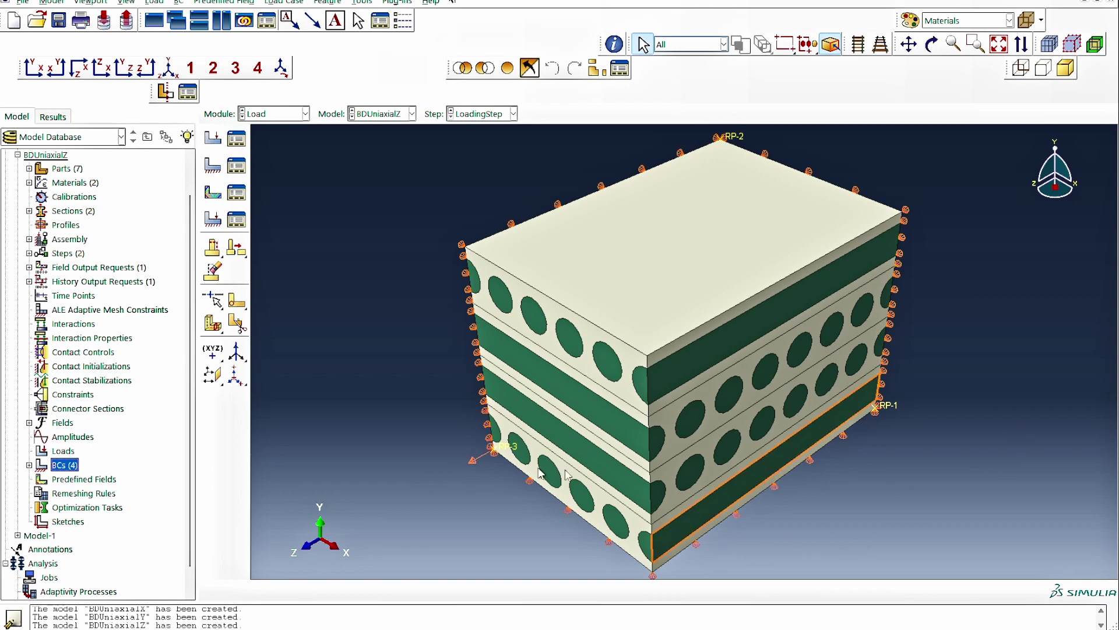
# - Start an Equation constraint named constraintEqn in the BDUniaxialZ model
pyautogui.click(80, 402)
pyautogui.doubleClick(80, 401)
pyautogui.write('constr')
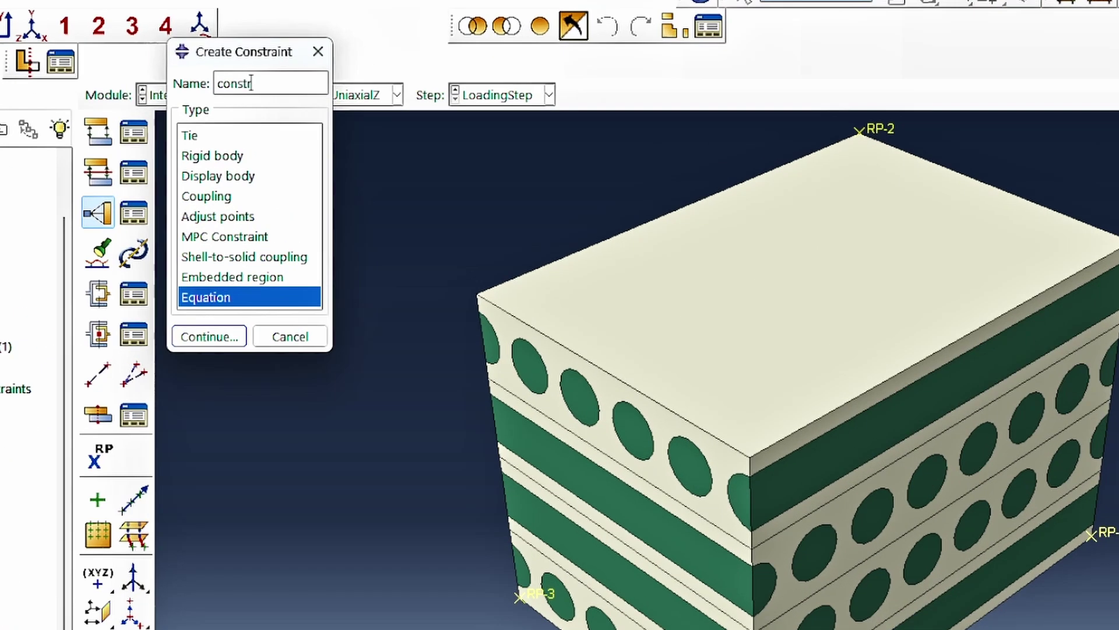
pyautogui.write('aintEqn')
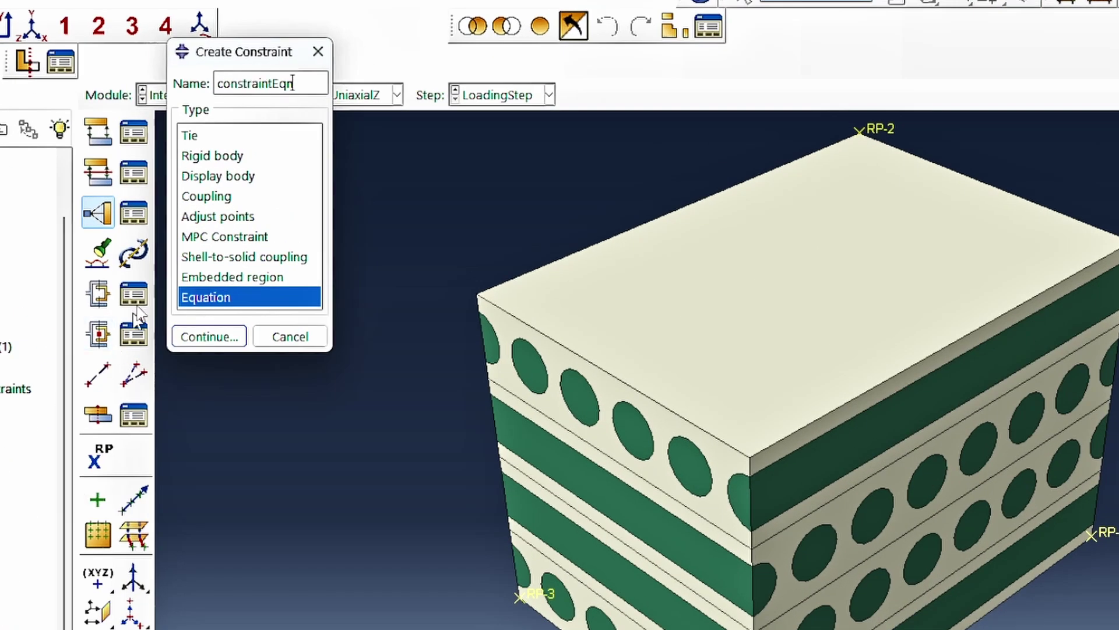
pyautogui.click(184, 304)
pyautogui.click(192, 324)
# - Enter coefficients 1 and -1 for the two terms of the BDUniaxialZ constraint equation
pyautogui.click(370, 332)
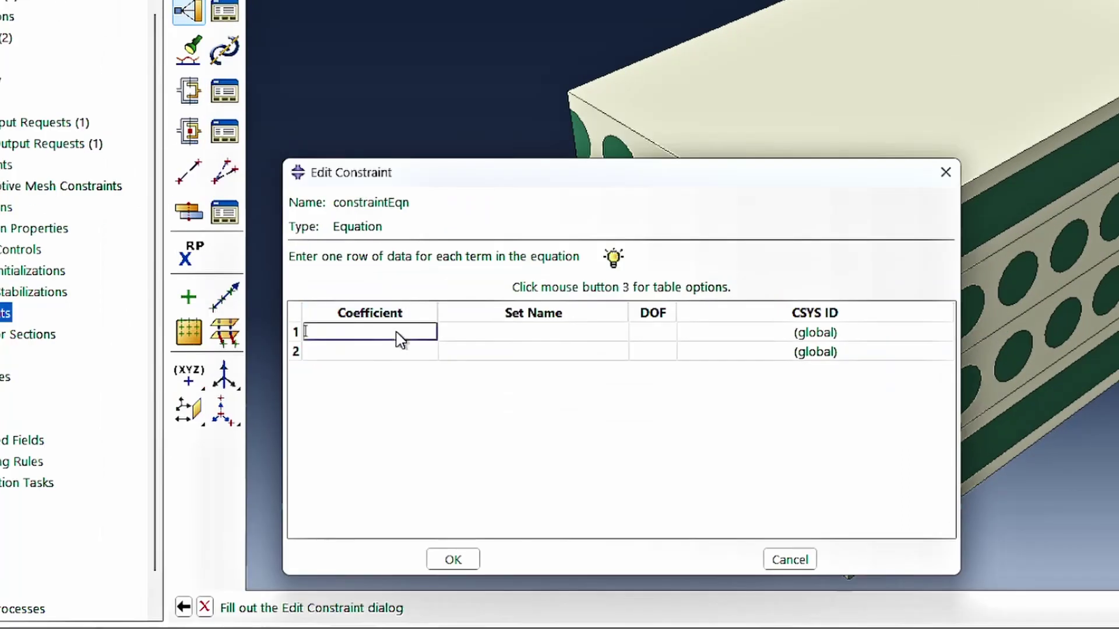
pyautogui.write('1')
pyautogui.click(375, 351)
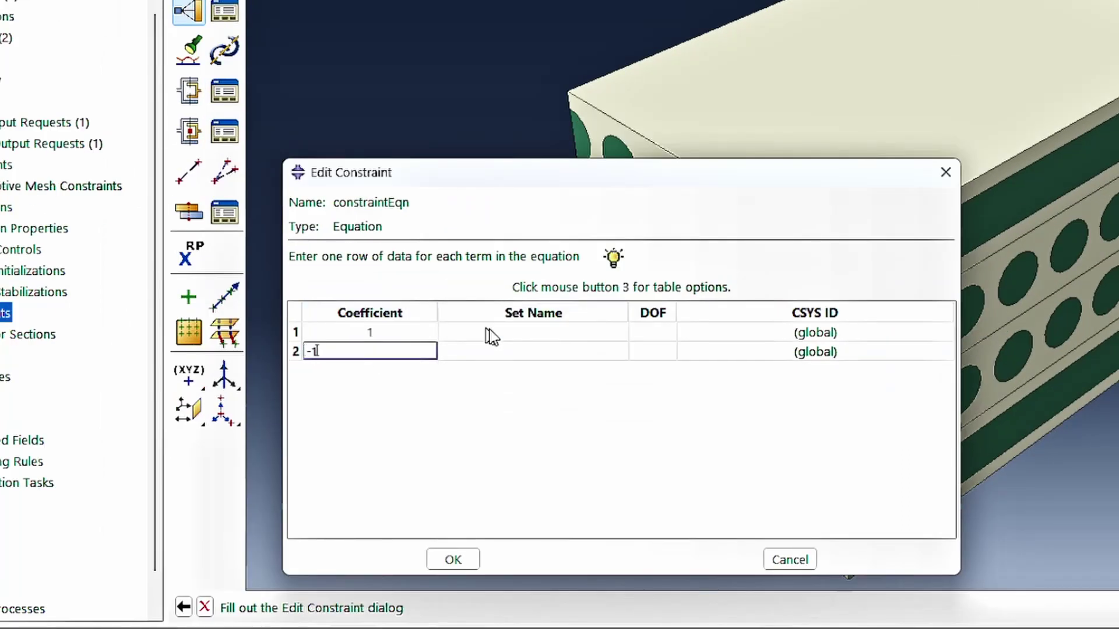
# - Assign RVEBDComposite-1.ZFront to the first term and RP3 to the second term of the BDUniaxialZ constraint equation
pyautogui.click(536, 334)
pyautogui.click(541, 335)
pyautogui.scroll(-2, 552, 404)
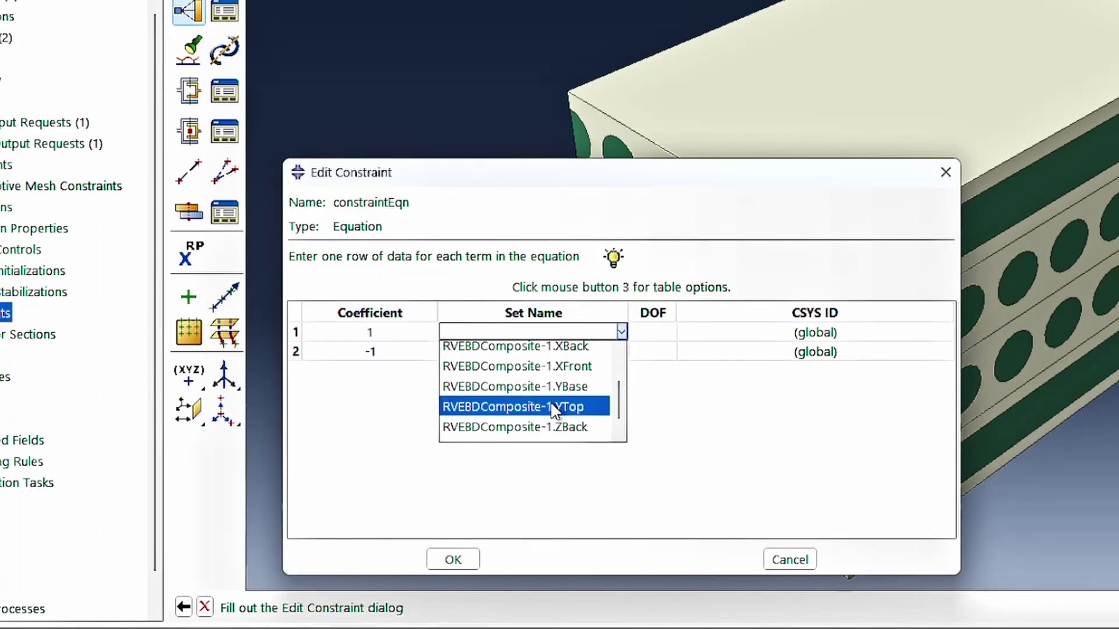
pyautogui.click(586, 430)
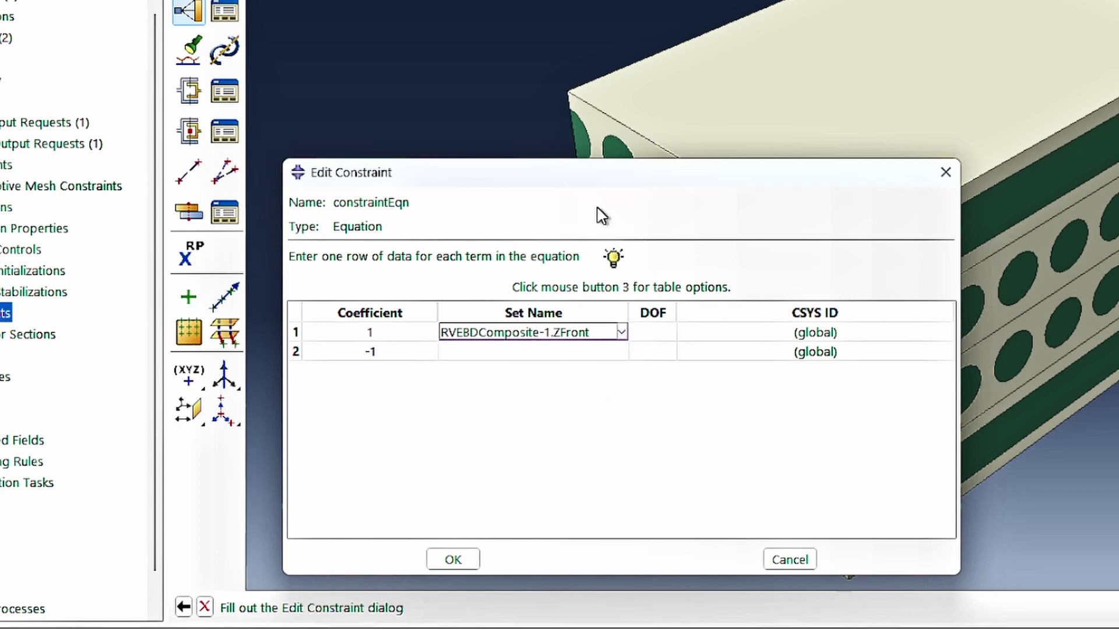
pyautogui.click(529, 350)
pyautogui.click(545, 350)
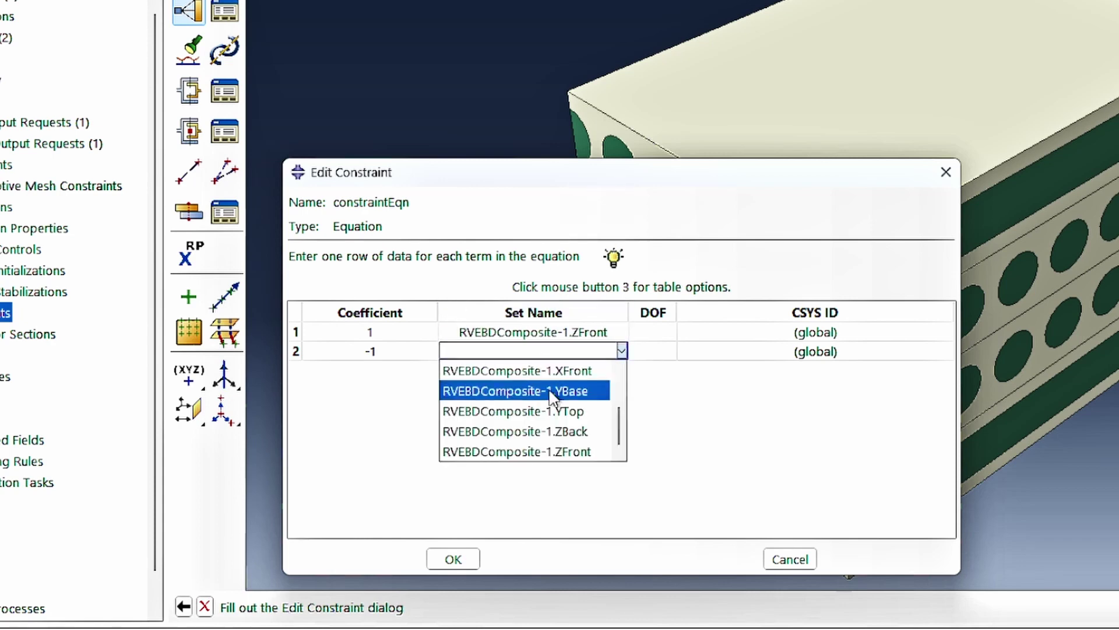
pyautogui.scroll(2, 553, 397)
pyautogui.click(538, 414)
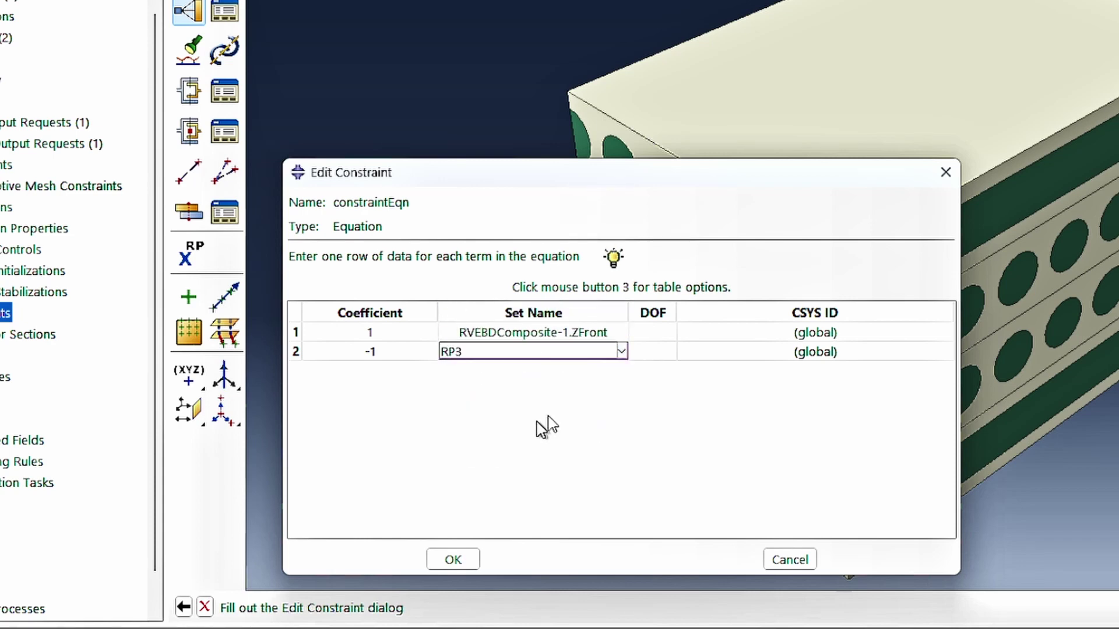
# - Set the degree of freedom to 3 for both equation terms and finish the BDUniaxialZ constraint
pyautogui.click(653, 332)
pyautogui.write('3')
pyautogui.click(652, 352)
pyautogui.write('3')
pyautogui.click(461, 559)
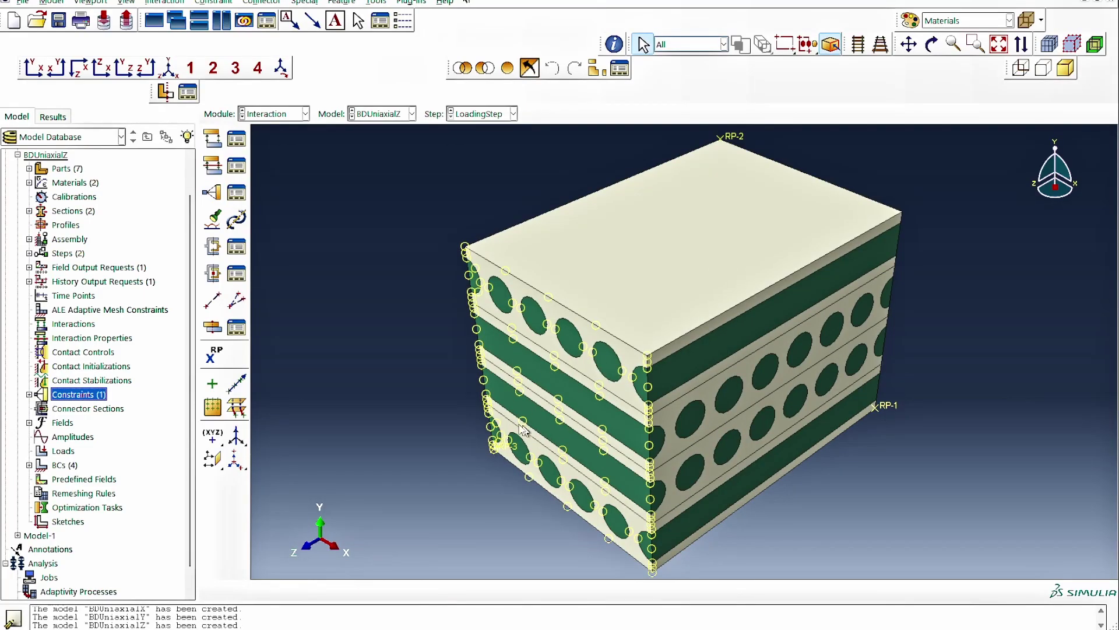
# - Create a history output request named RP3HO for LoadingStep in the BDUniaxialZ model
pyautogui.click(102, 281)
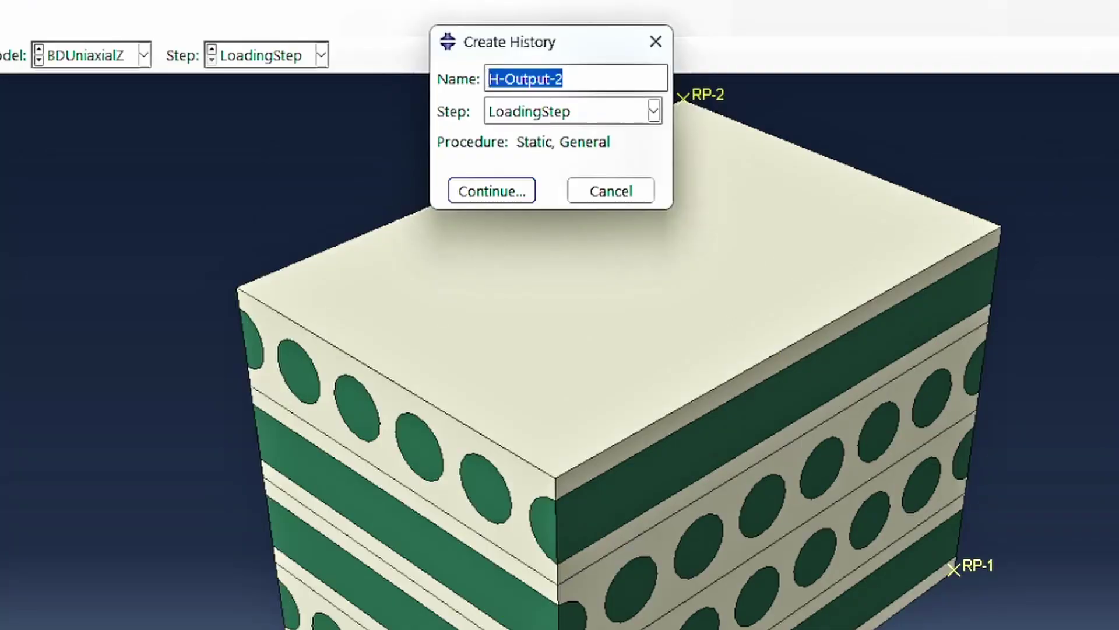
pyautogui.write('C')
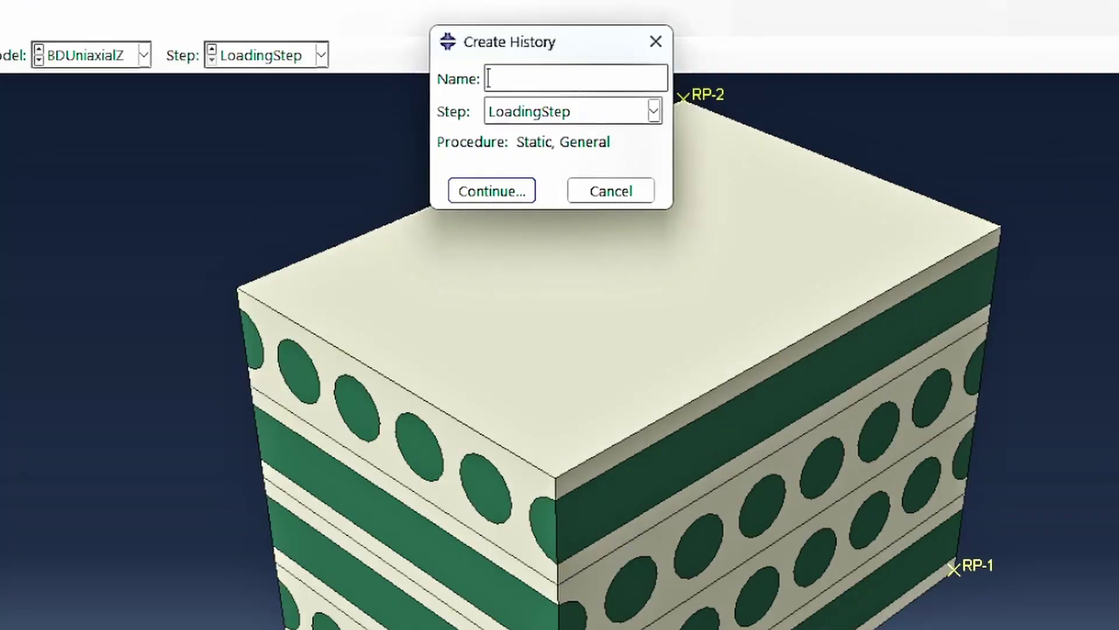
pyautogui.write('P3HO')
pyautogui.press('Return')
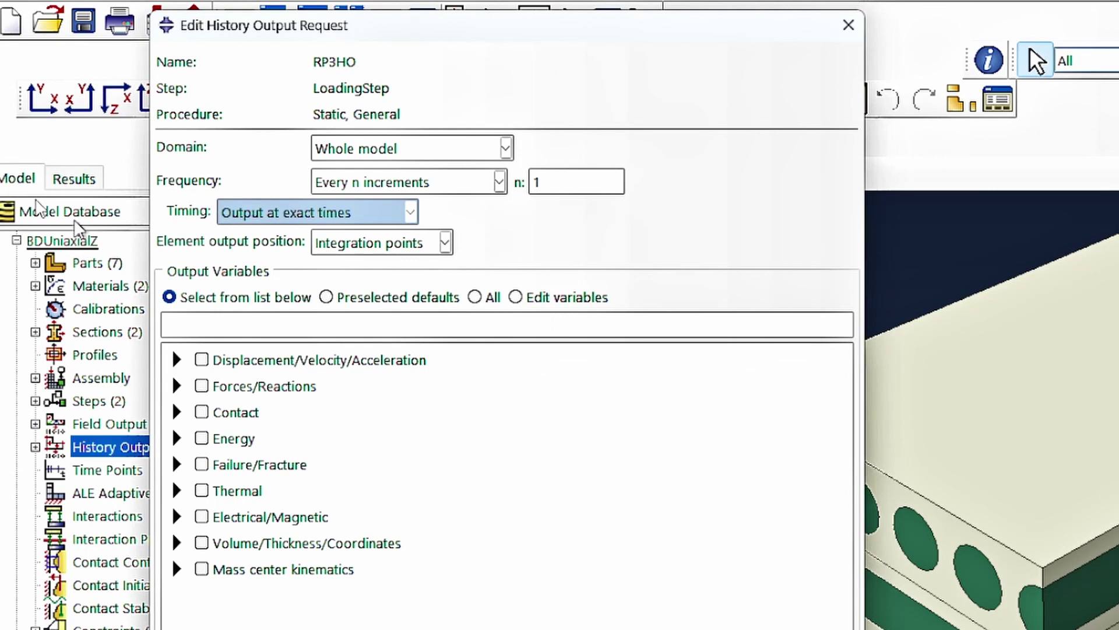
# - Set the RP3HO request's domain to set RP3 and its output variables to RF3 and U3, and finish the request
pyautogui.click(357, 157)
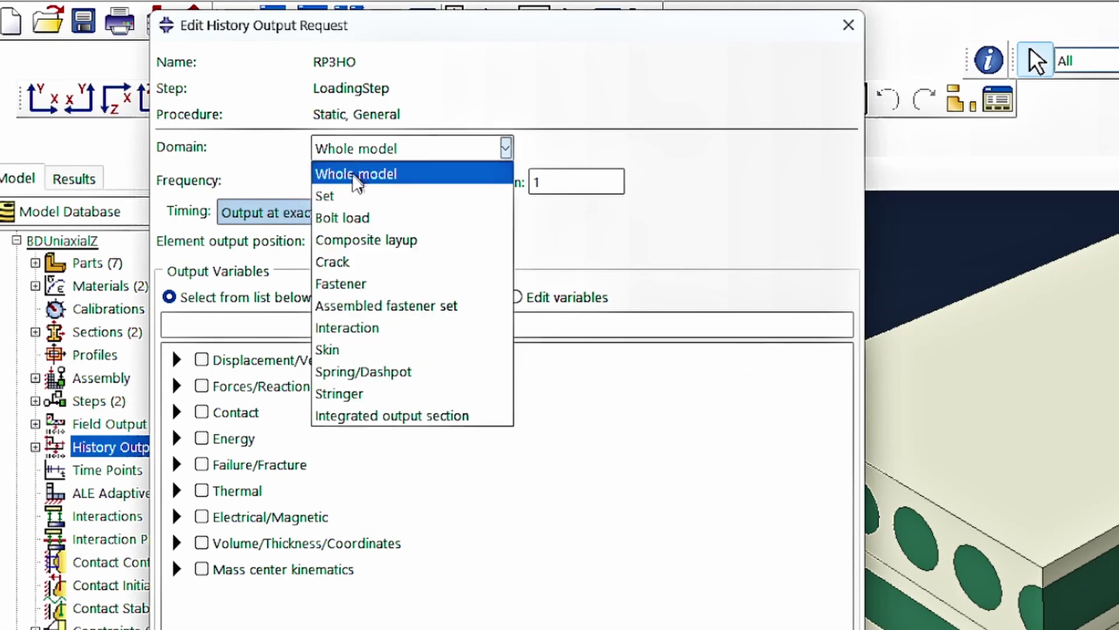
pyautogui.click(357, 195)
pyautogui.click(561, 156)
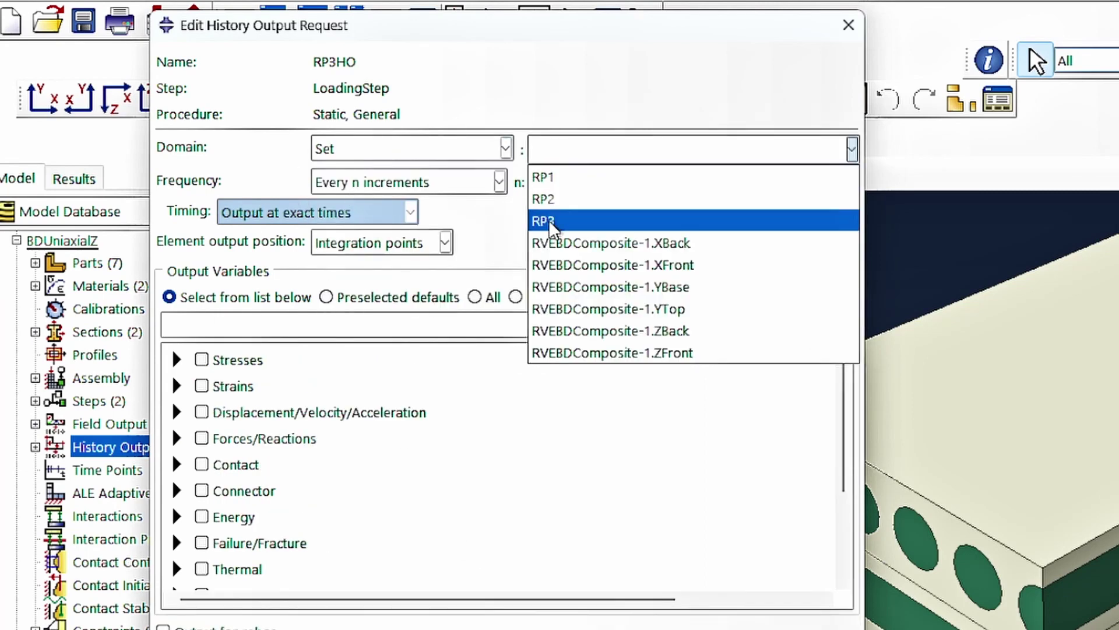
pyautogui.click(552, 220)
pyautogui.write('RF')
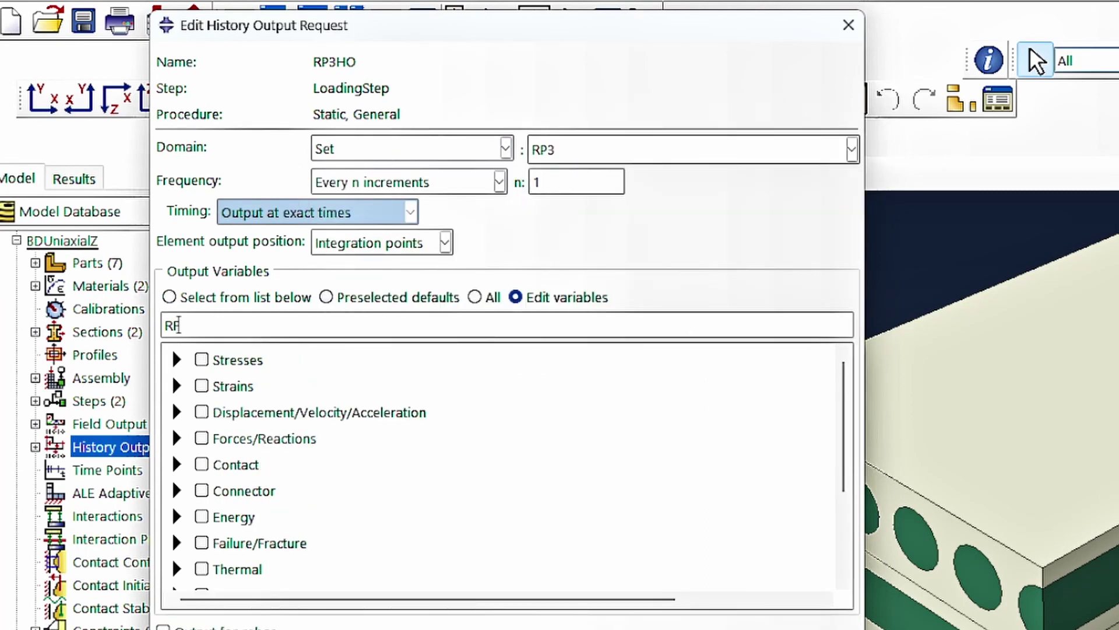
pyautogui.write('3, U3')
pyautogui.click(281, 509)
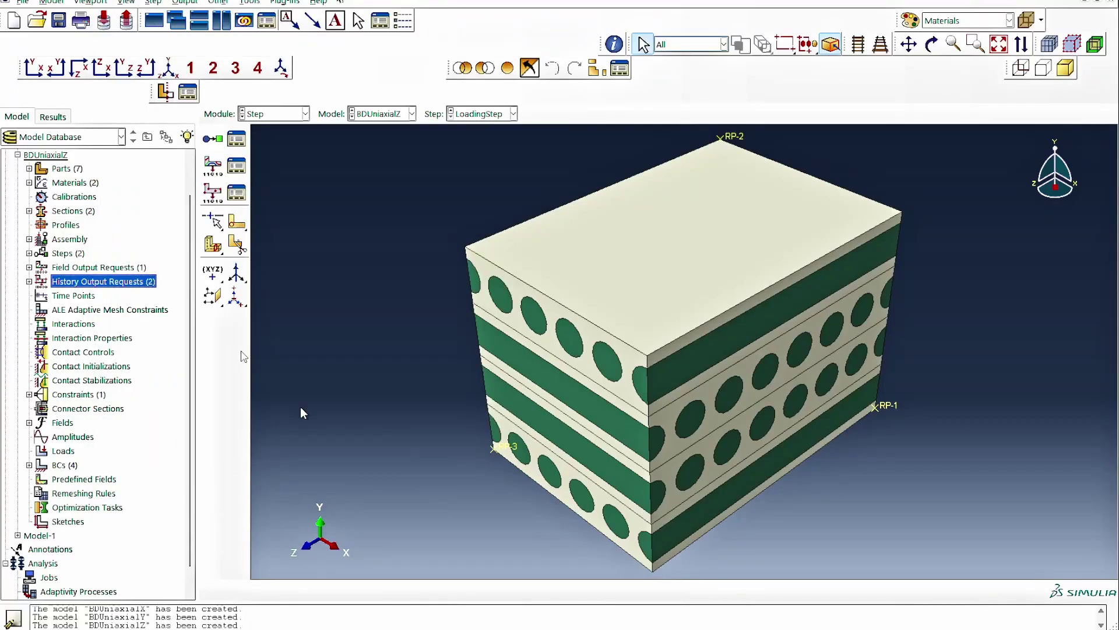
# - Create a full analysis job named Job_BDUniaxialX from the BDUniaxialX model, keeping the default job settings
pyautogui.click(18, 156)
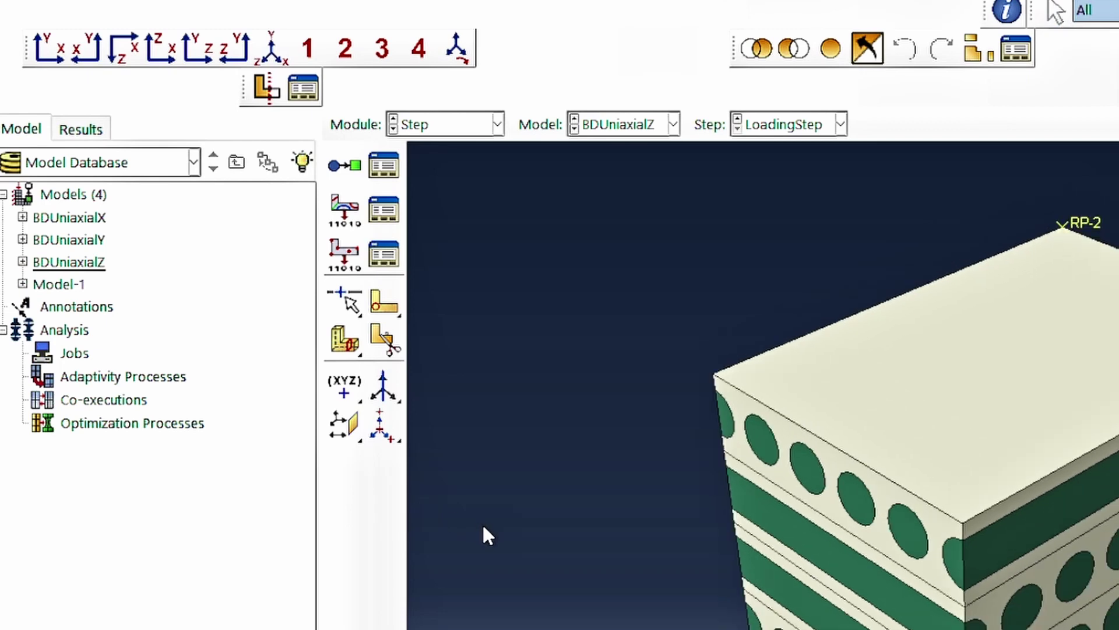
pyautogui.doubleClick(80, 350)
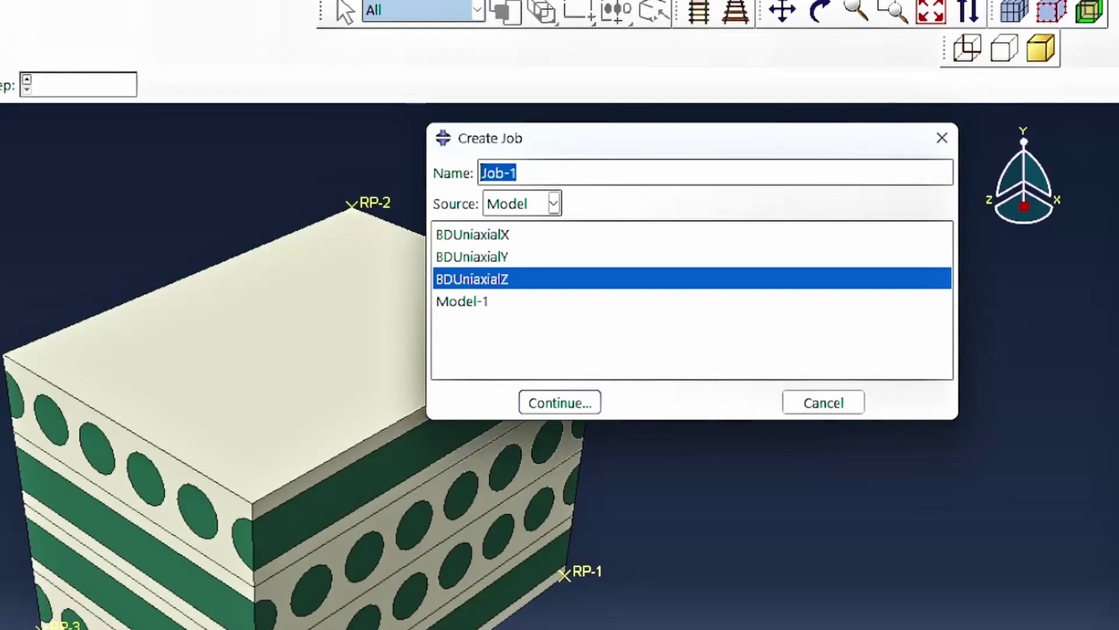
pyautogui.write('Job_BDUniaxialX')
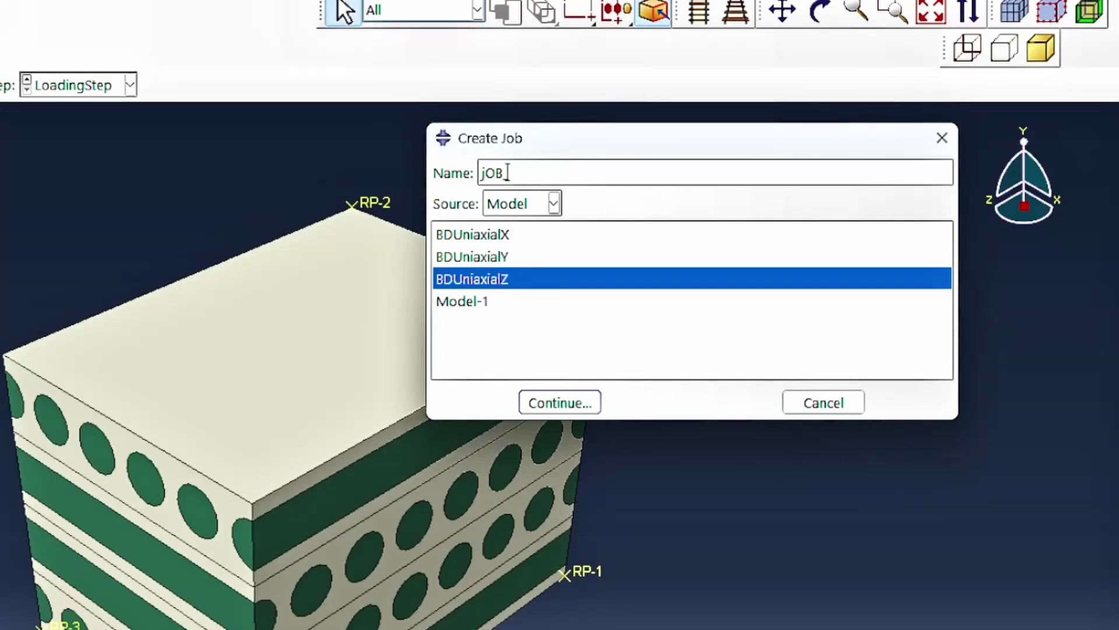
pyautogui.click(484, 240)
pyautogui.click(559, 402)
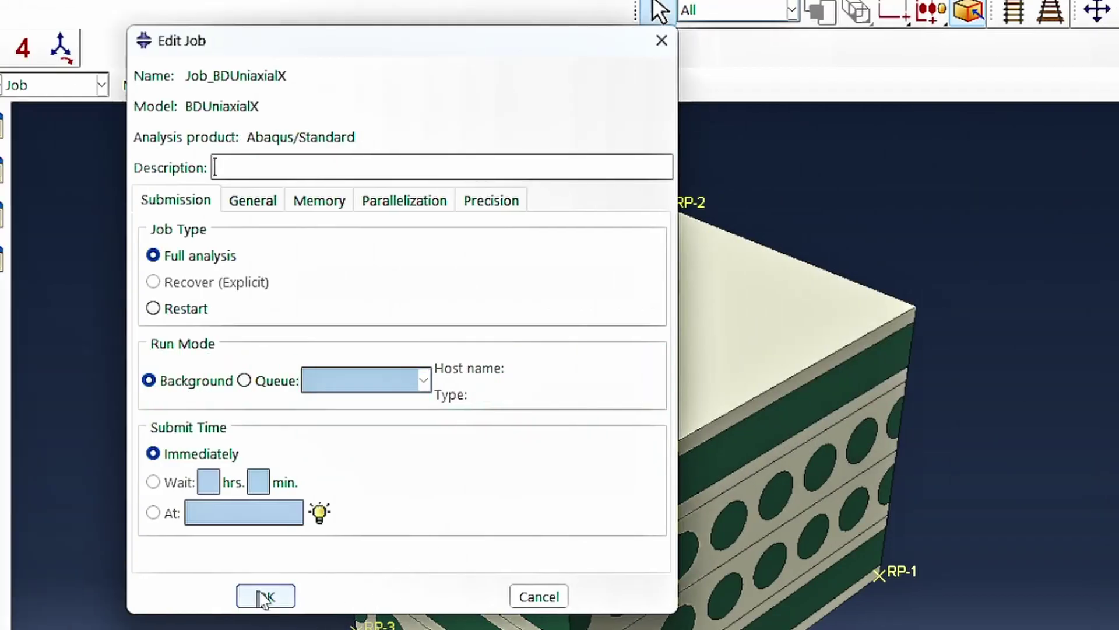
pyautogui.click(266, 595)
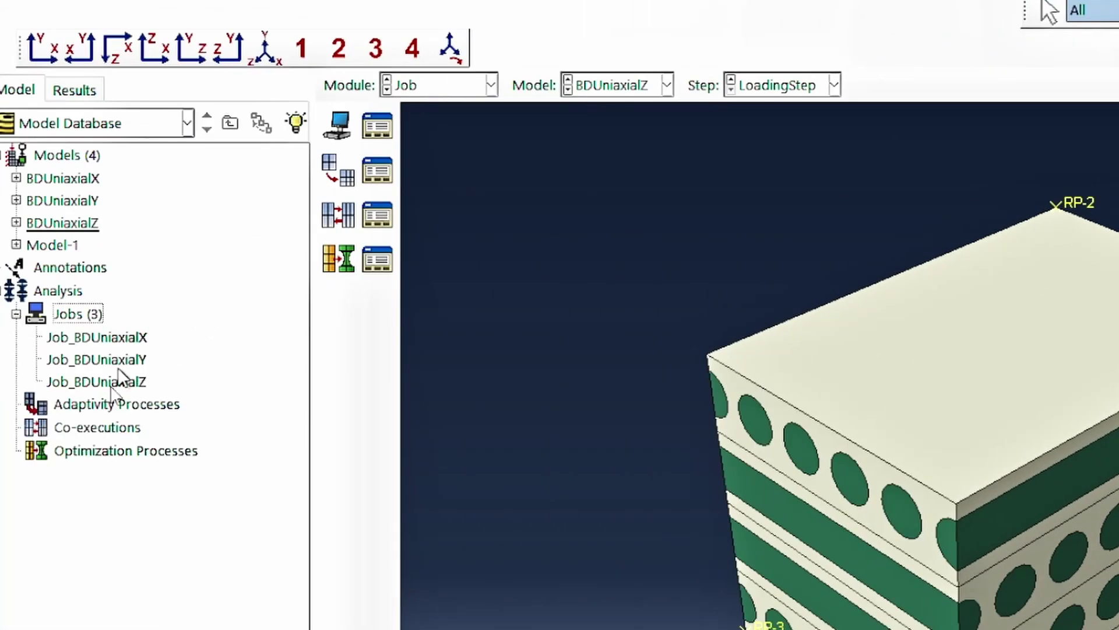